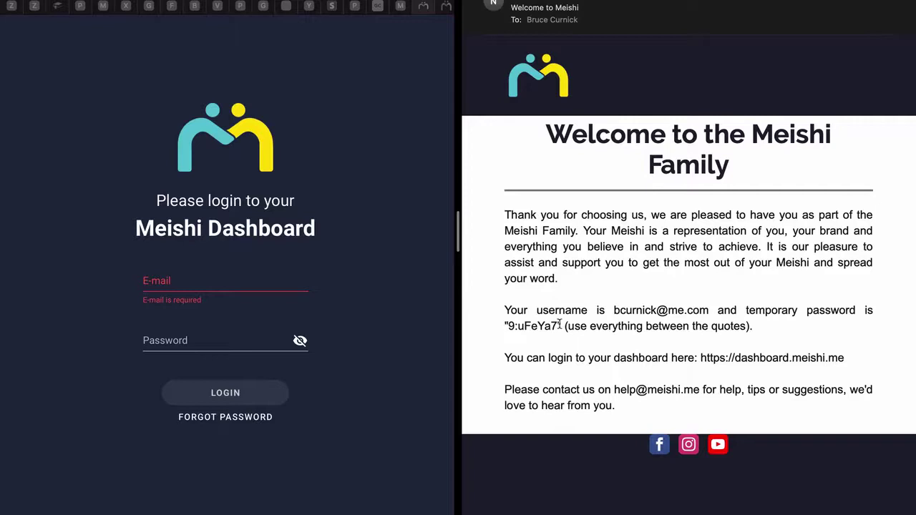
Step: Enter the emailed username in the E-mail login field, correcting the mistyped domain
click(169, 284)
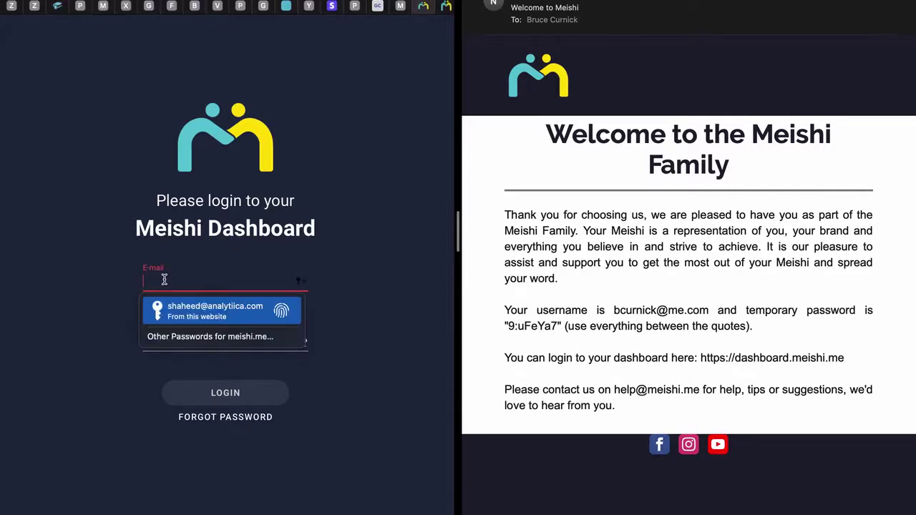
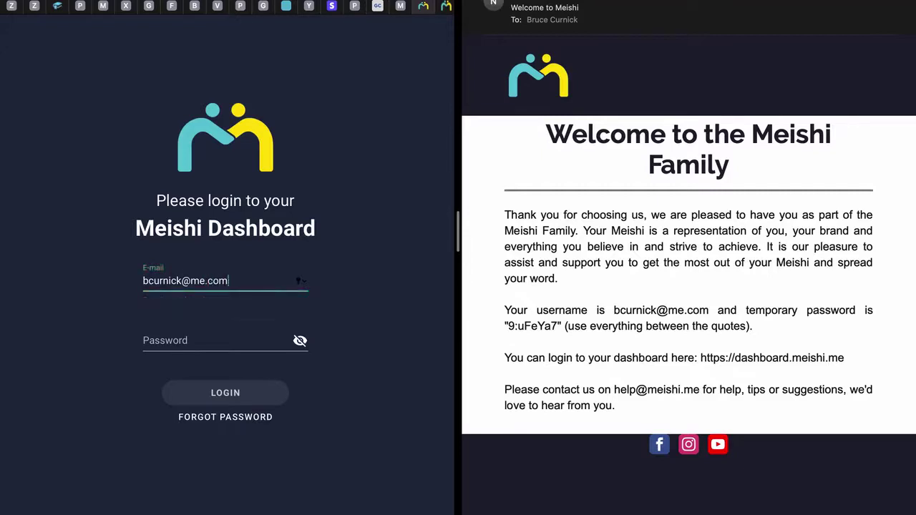
Step: Copy the temporary password from the welcome email into Password, check it, and log in
drag(509, 327, 557, 327)
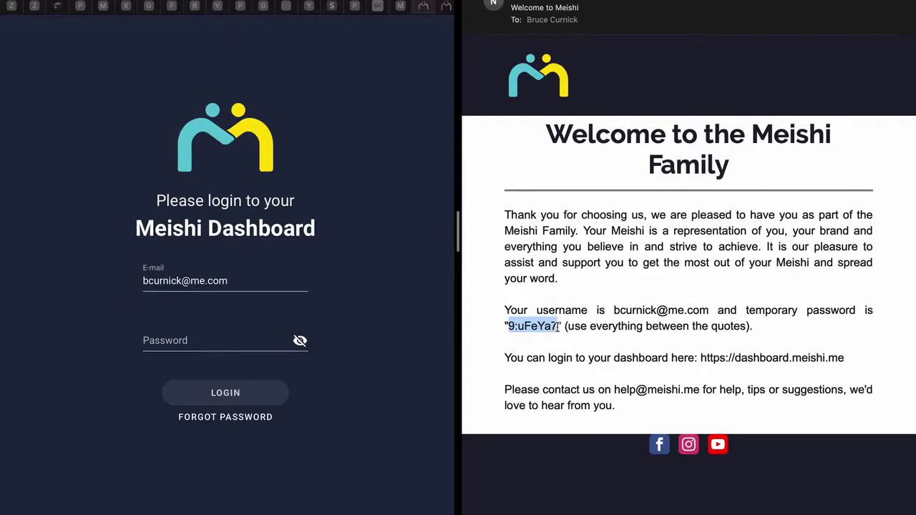
right_click(546, 327)
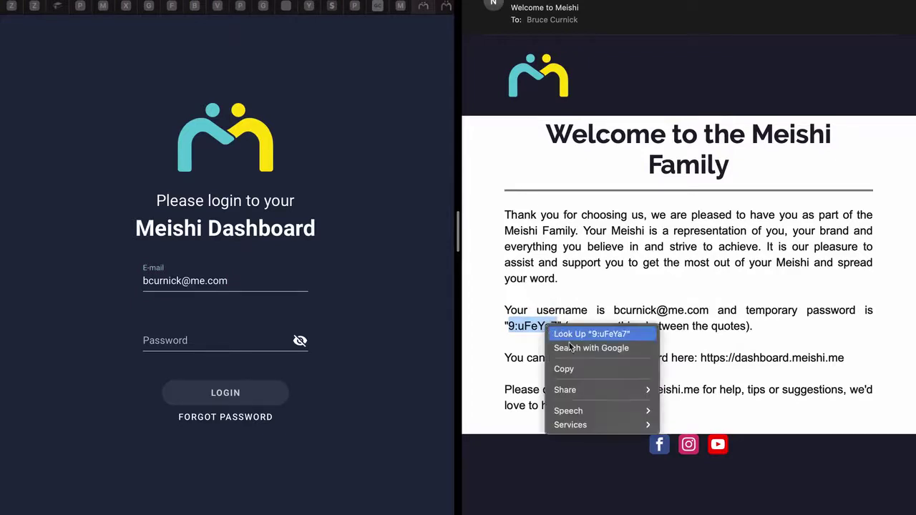
click(572, 371)
right_click(193, 348)
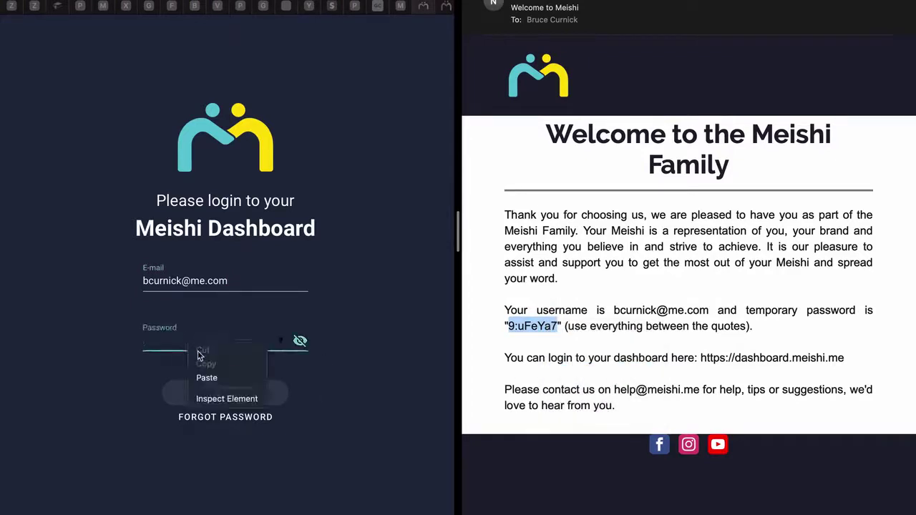
click(205, 377)
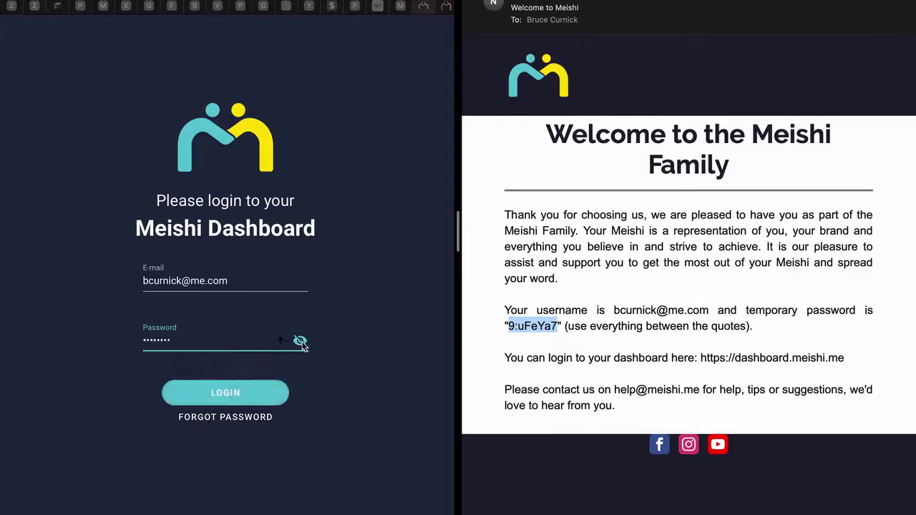
click(300, 342)
click(225, 403)
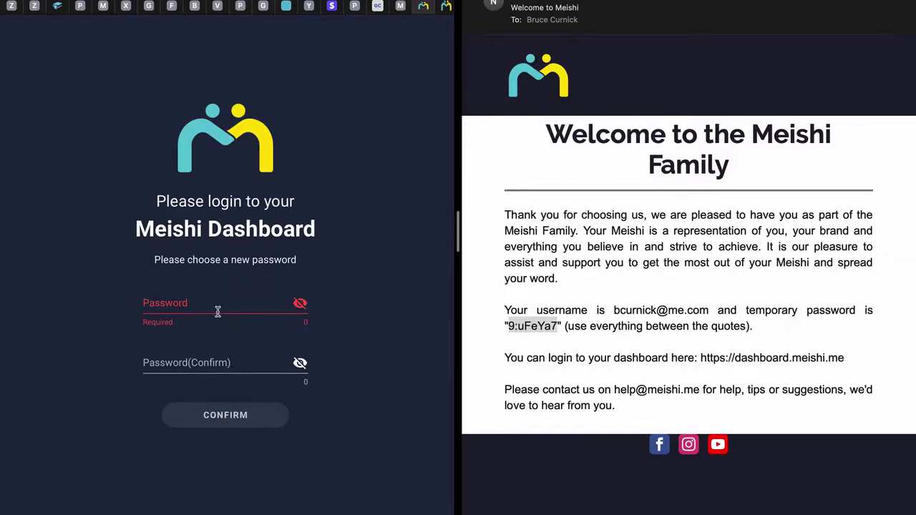
Step: Enter and confirm a new account password, submit it, and dismiss the code-sent notice
click(173, 304)
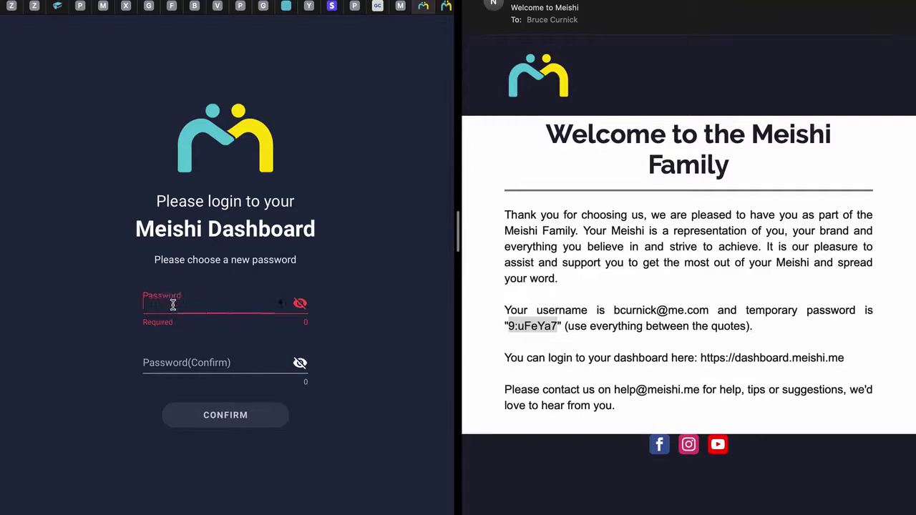
text(•••••••)
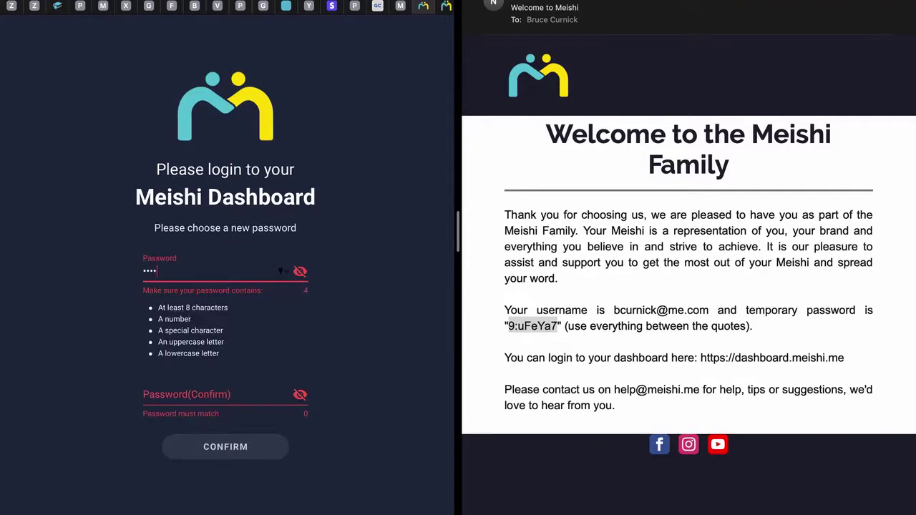
text(••)
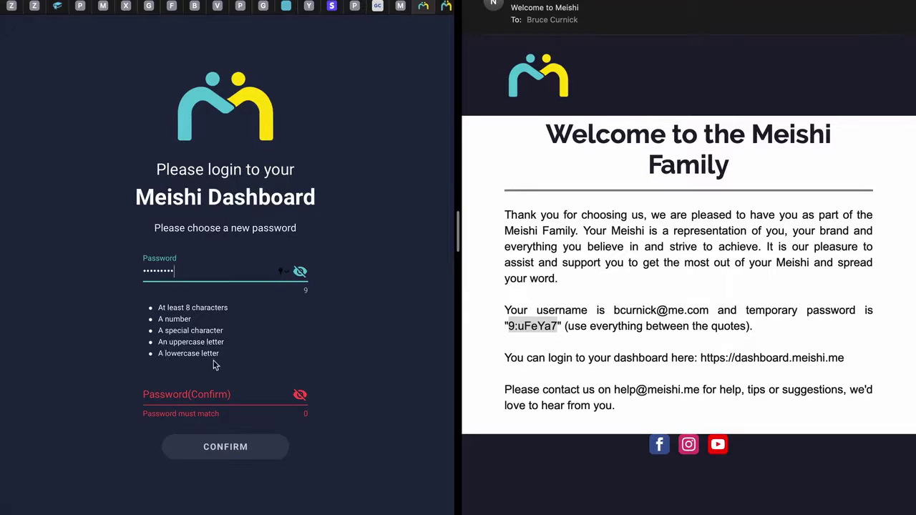
click(197, 392)
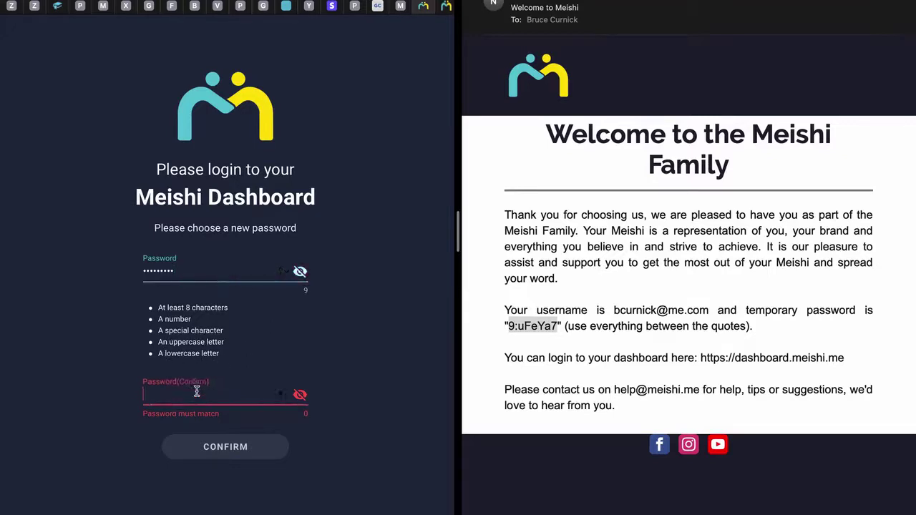
text(•••••••••)
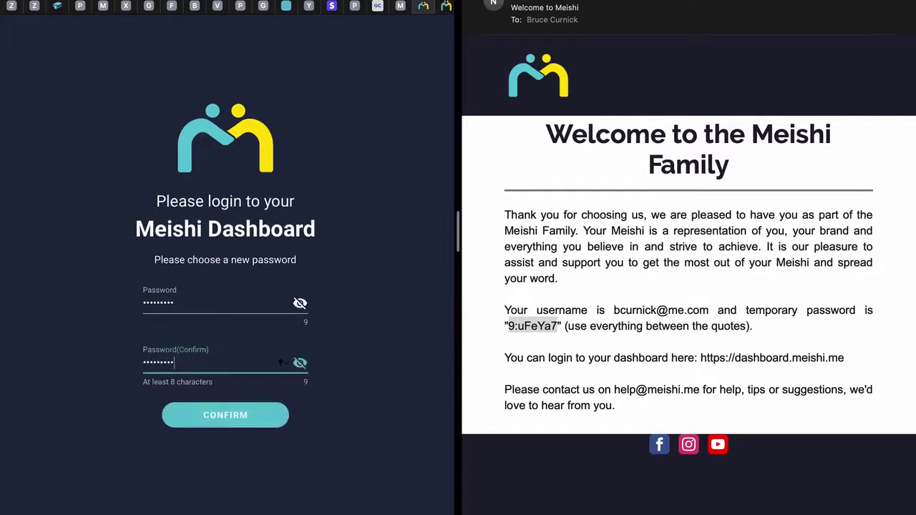
click(240, 420)
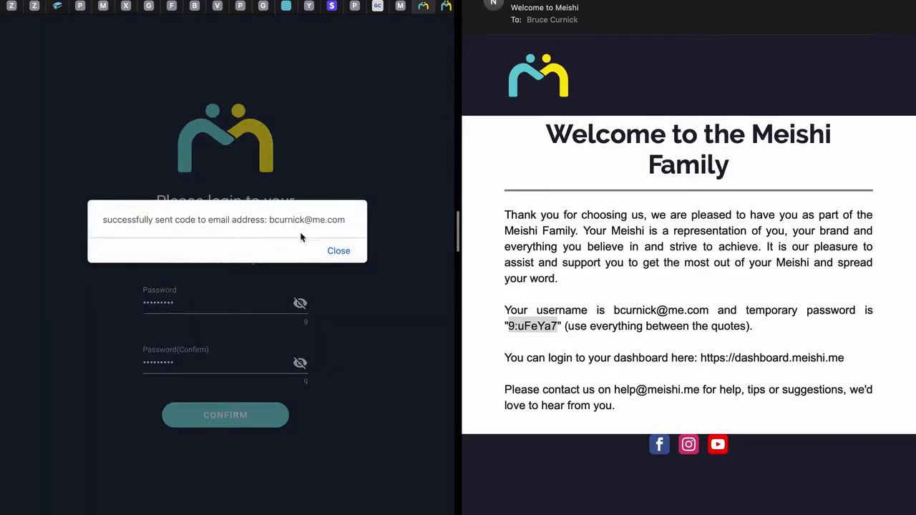
click(337, 251)
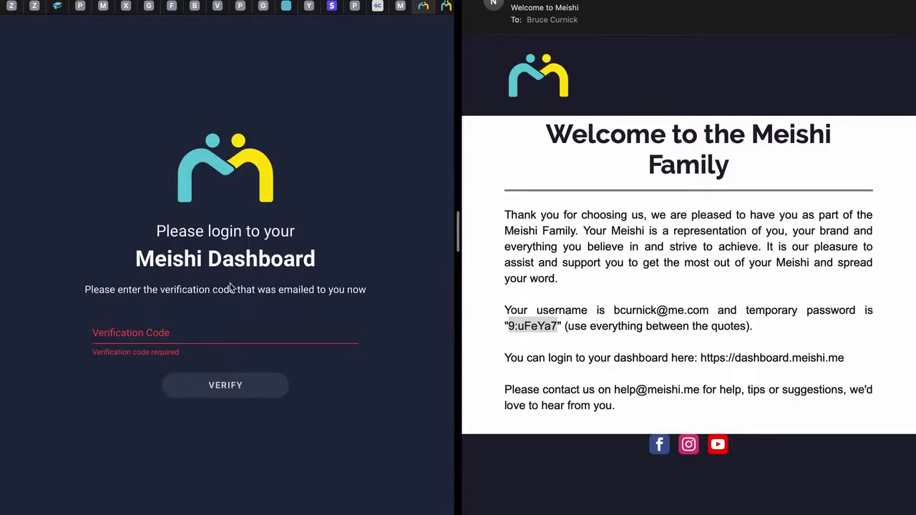
Step: Enter the emailed 6-digit verification code, verify it, and decline the keychain password update
click(119, 331)
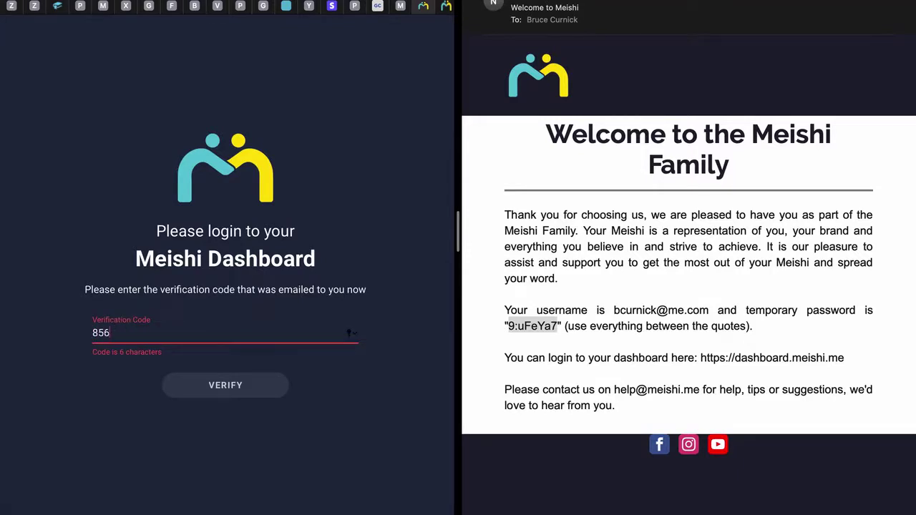
click(238, 388)
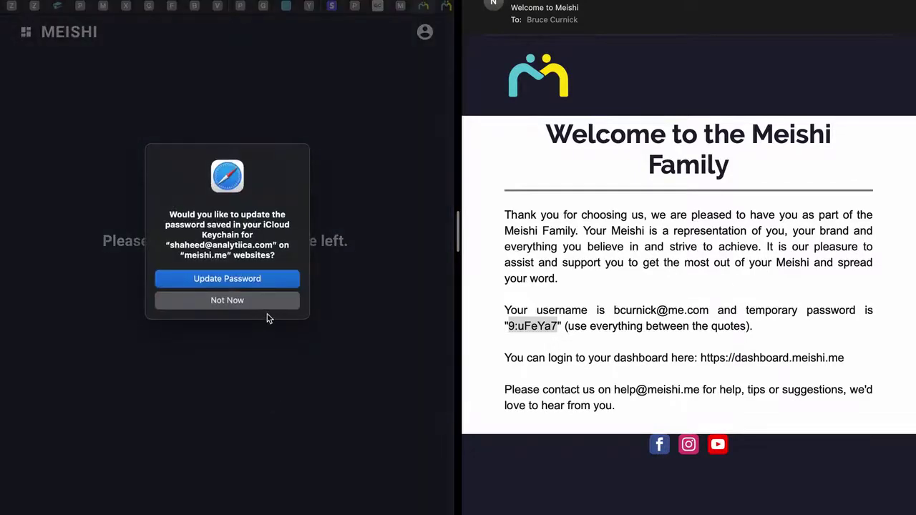
click(264, 279)
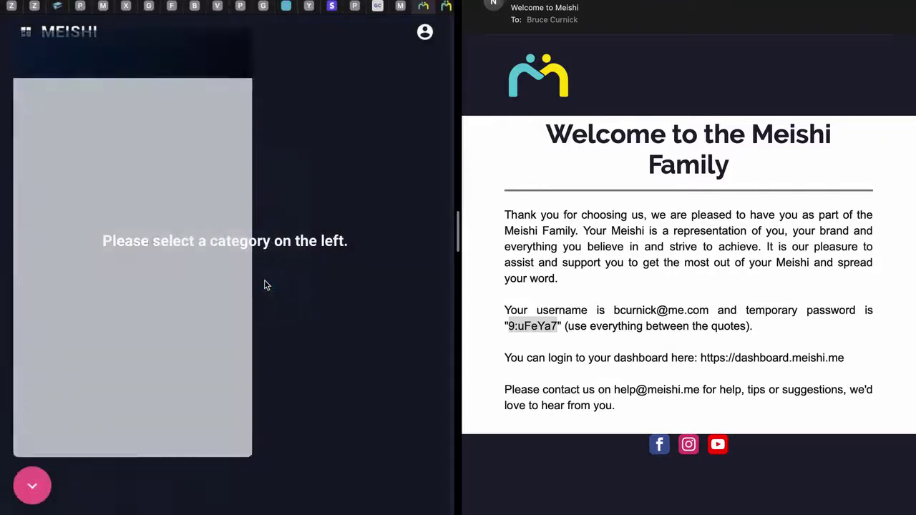
Step: End the Safari and Mail split view in Mission Control and bring the Meishi dashboard forward
key(ctrl+Up)
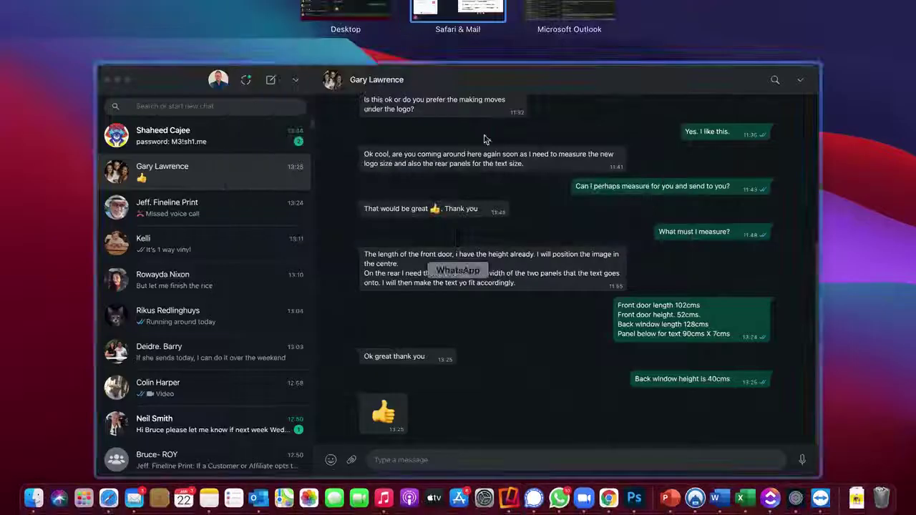
drag(458, 11, 370, 182)
click(322, 190)
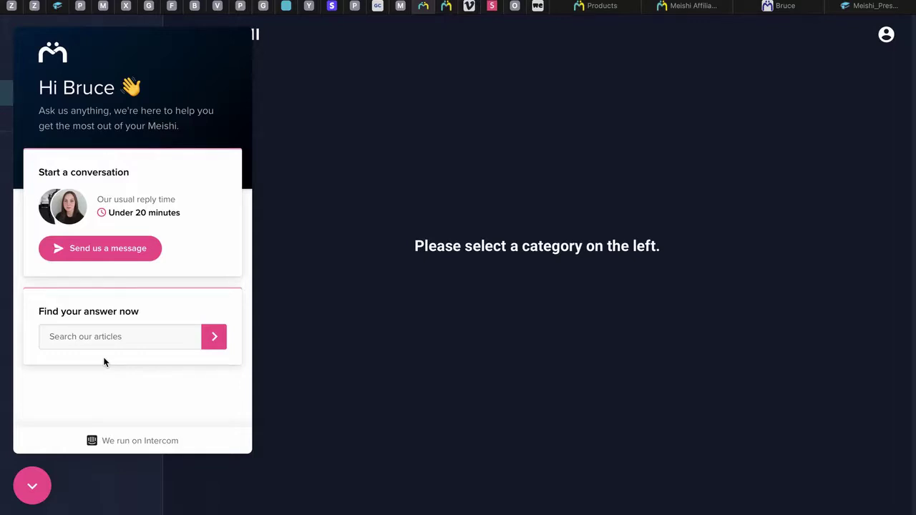
Step: Close the help chat, then open Meishi Making Moves from the My Companies list
click(35, 495)
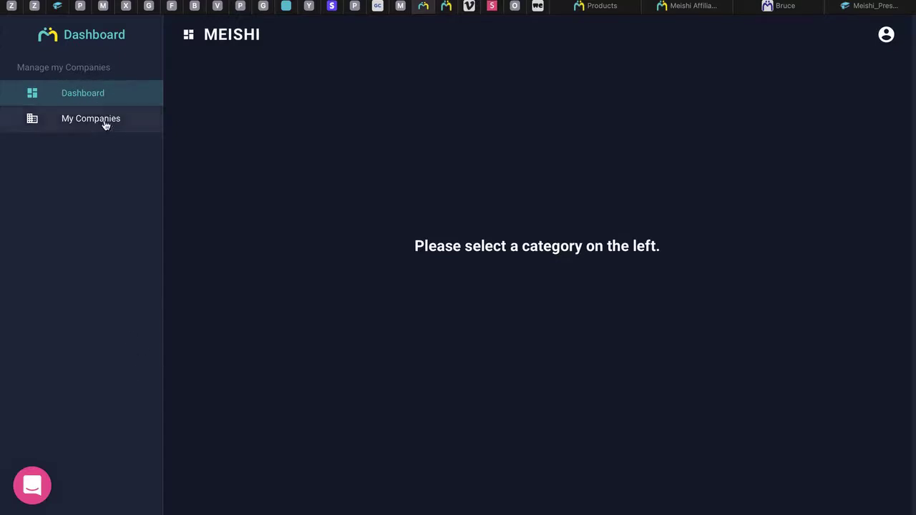
click(86, 94)
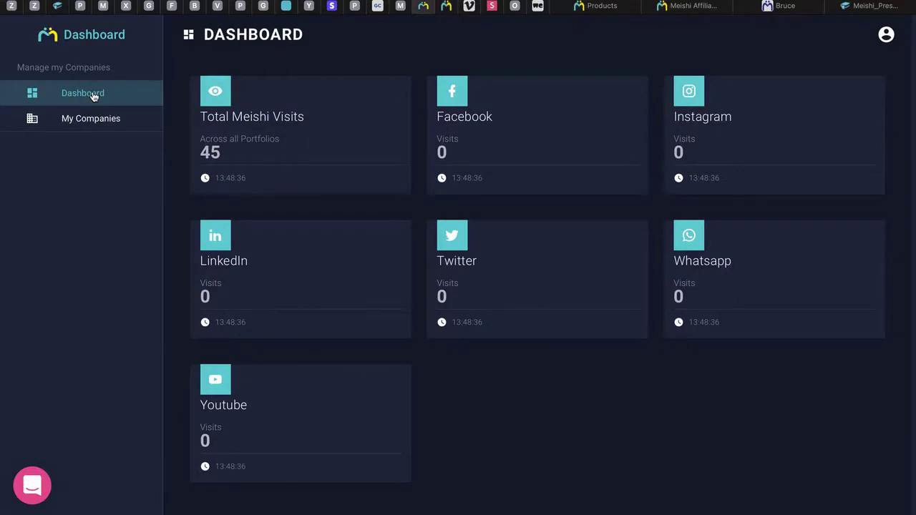
click(88, 122)
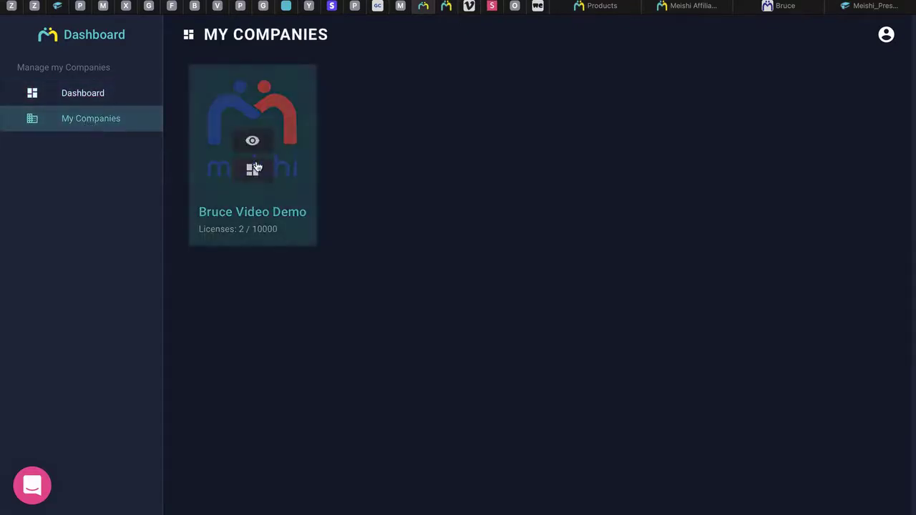
mouse_move(272, 127)
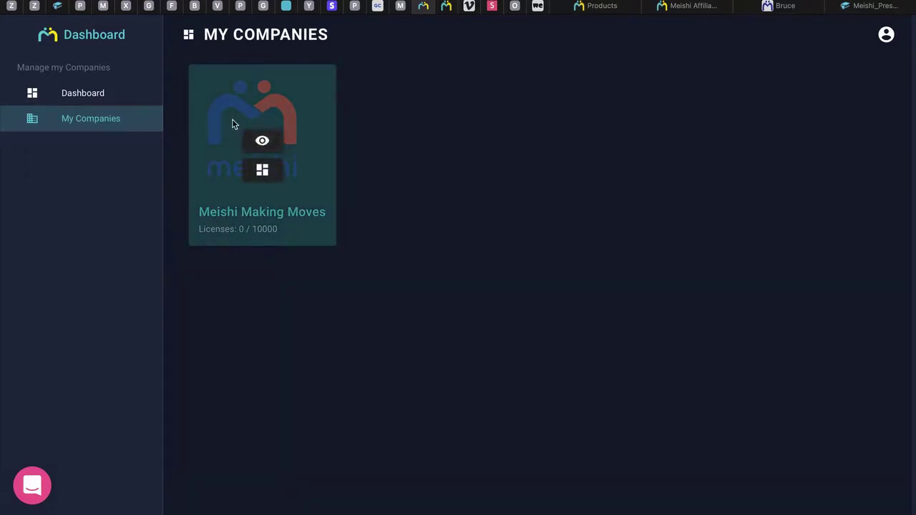
click(263, 142)
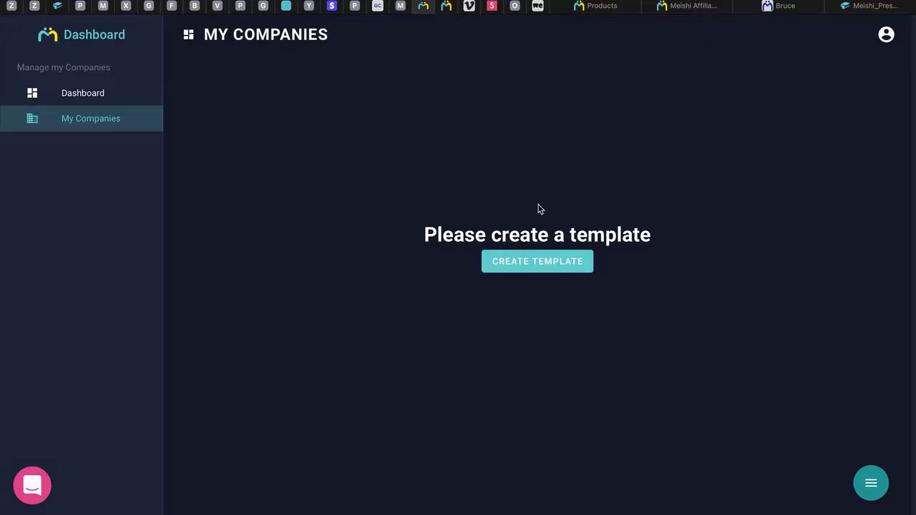
Step: Open the company details editor and save the billing details with UPDATE
click(871, 485)
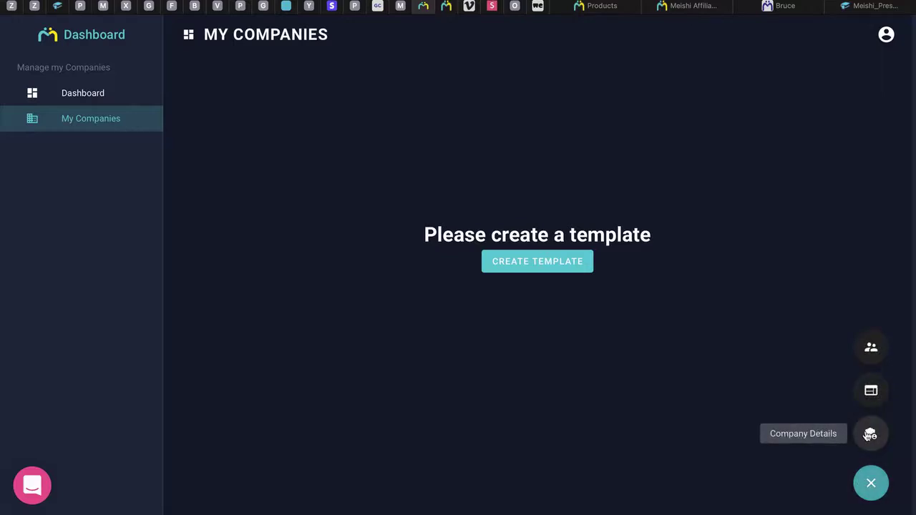
click(870, 435)
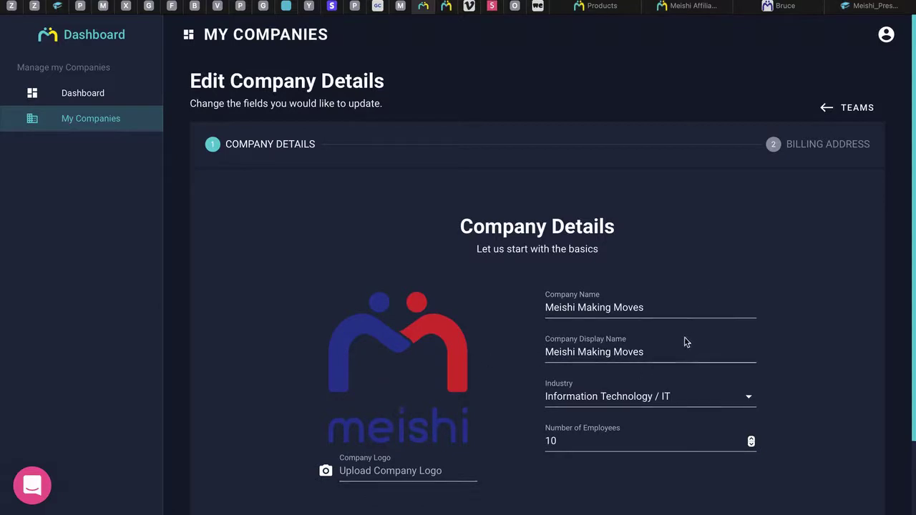
scroll(511, 419, down, 2)
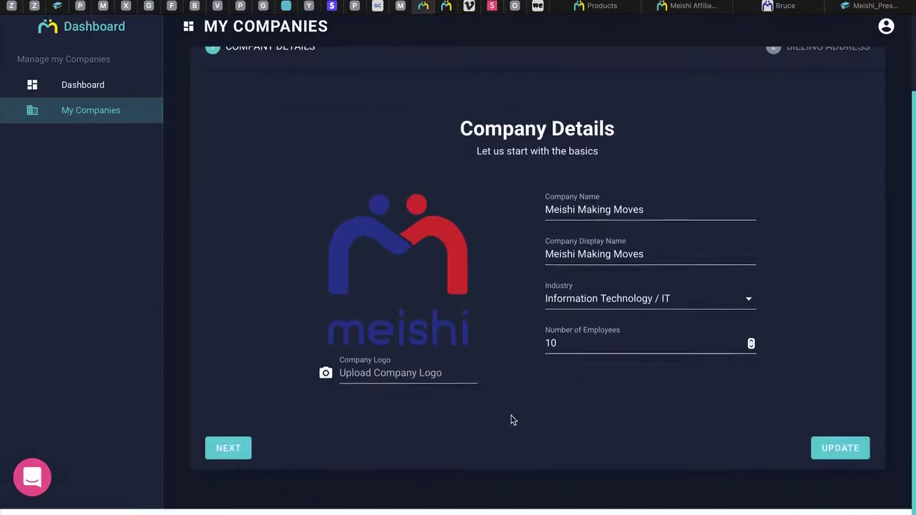
click(229, 457)
scroll(282, 453, down, 1)
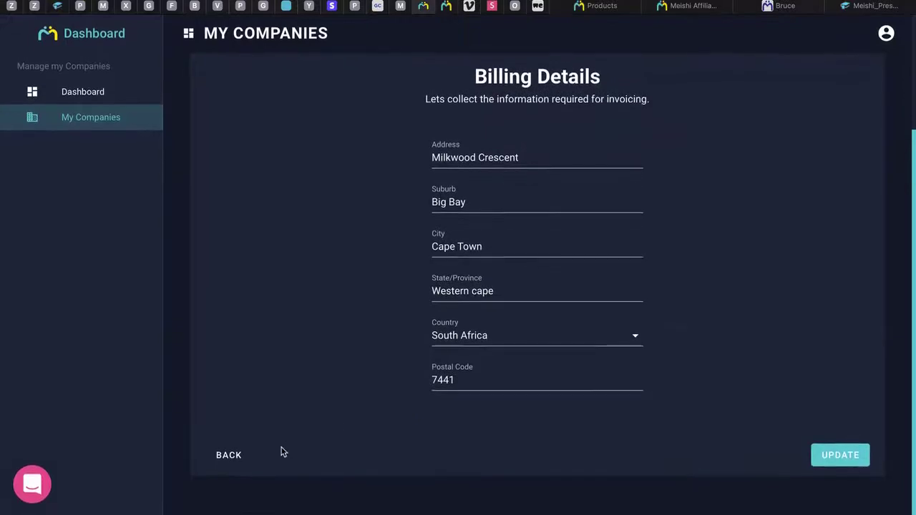
click(855, 459)
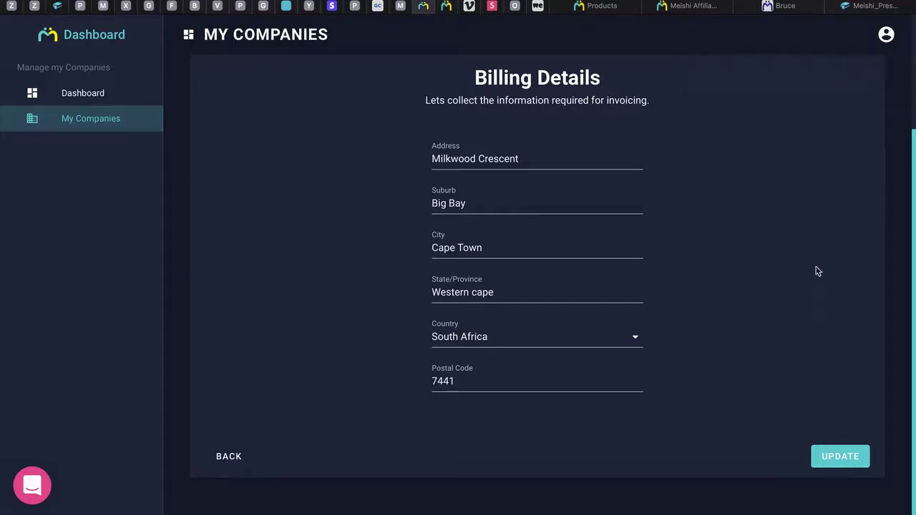
Step: Return to the company page and start creating a new template
scroll(683, 292, up, 3)
click(845, 107)
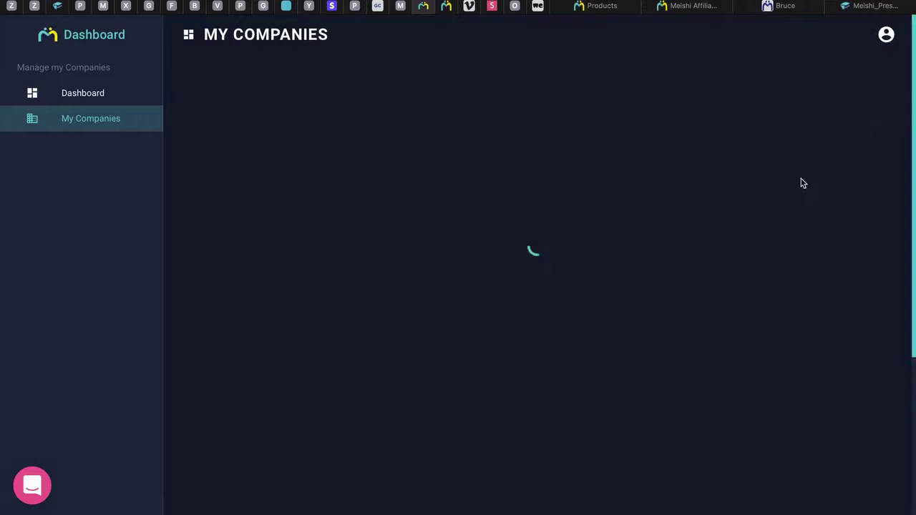
mouse_move(855, 485)
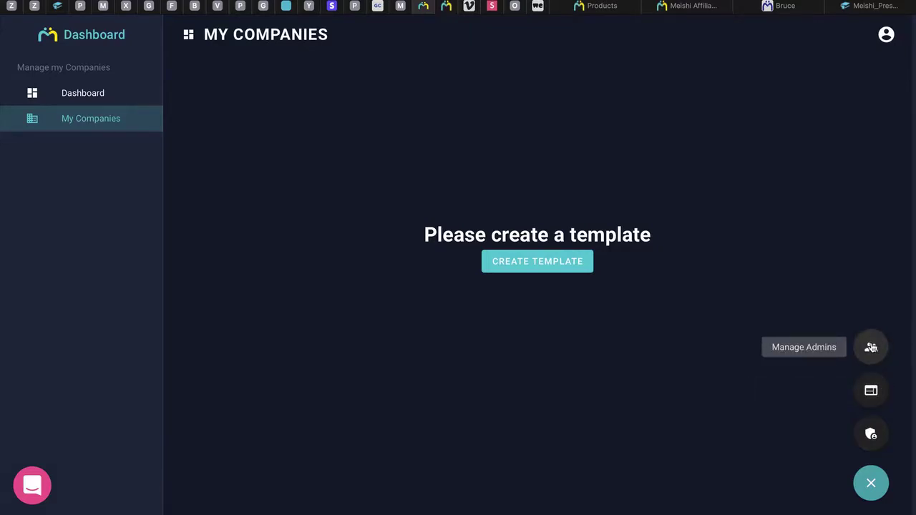
click(542, 265)
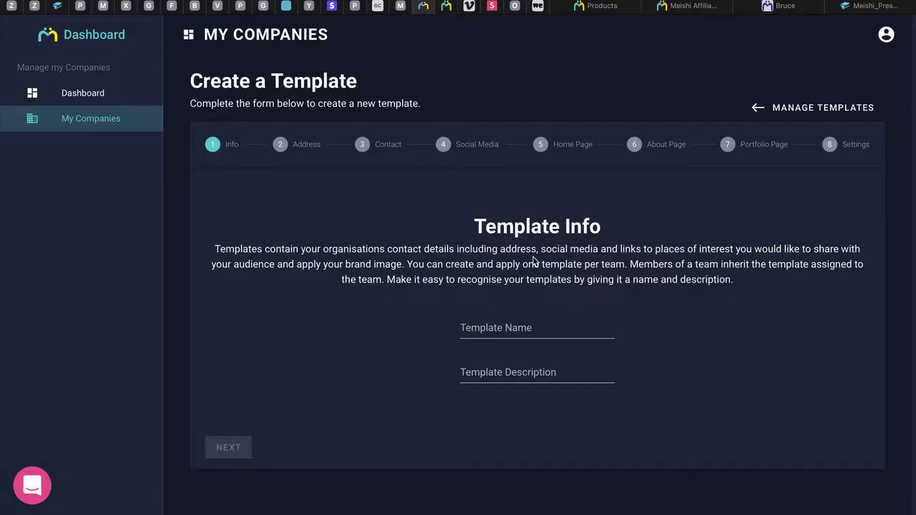
Step: Name the template 'Meishi Making Moves', correcting 'making' to a capital M
scroll(297, 399, down, 1)
click(486, 328)
text(Meishi making Moves)
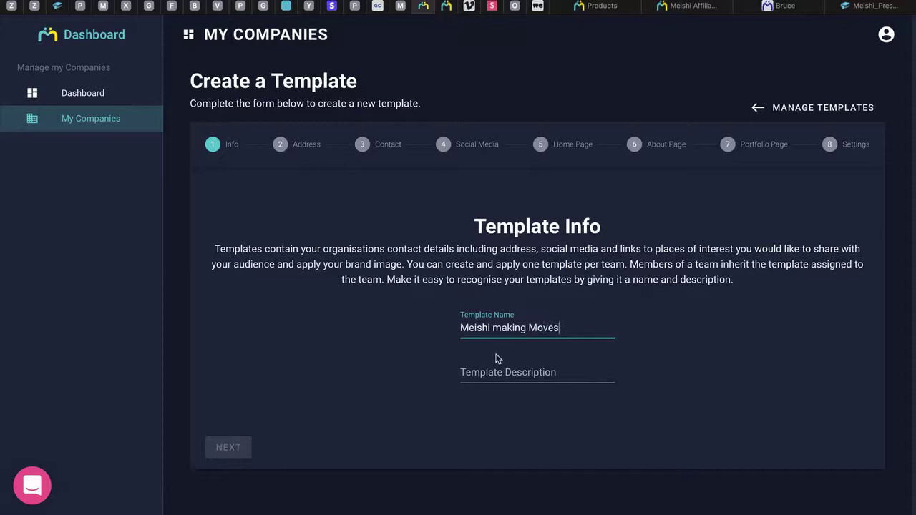
click(502, 328)
key(BackSpace)
text(M)
Step: Copy the template name into the Template Description field
drag(564, 329, 420, 328)
right_click(520, 329)
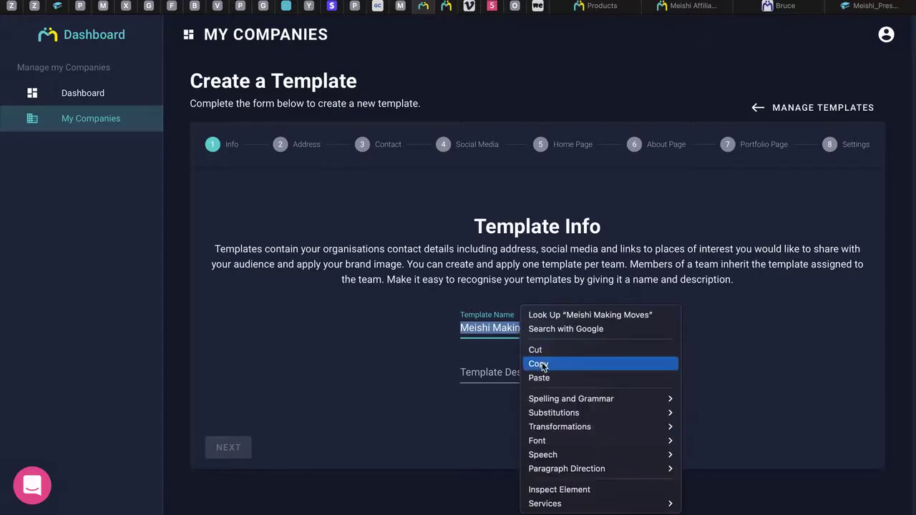
click(542, 366)
click(479, 370)
right_click(498, 371)
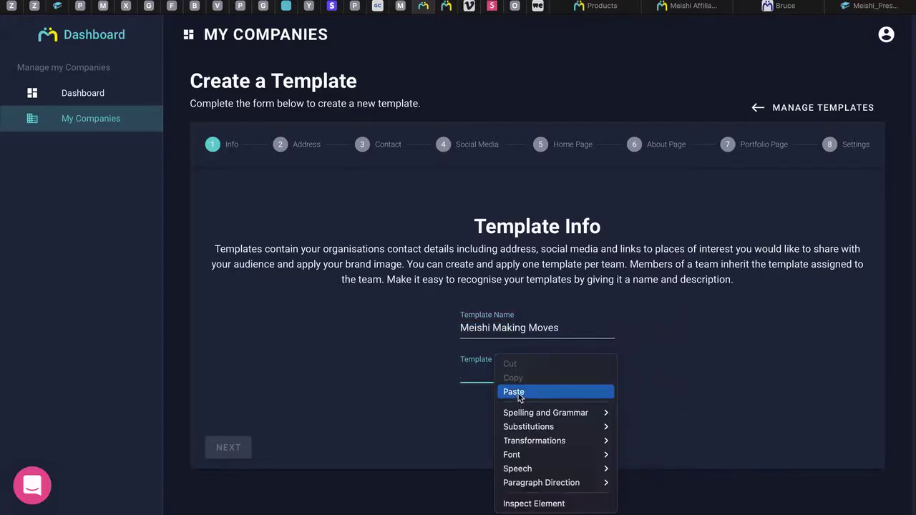
click(519, 393)
Step: Continue to the address step and allow portfolio holders to edit the address
click(237, 448)
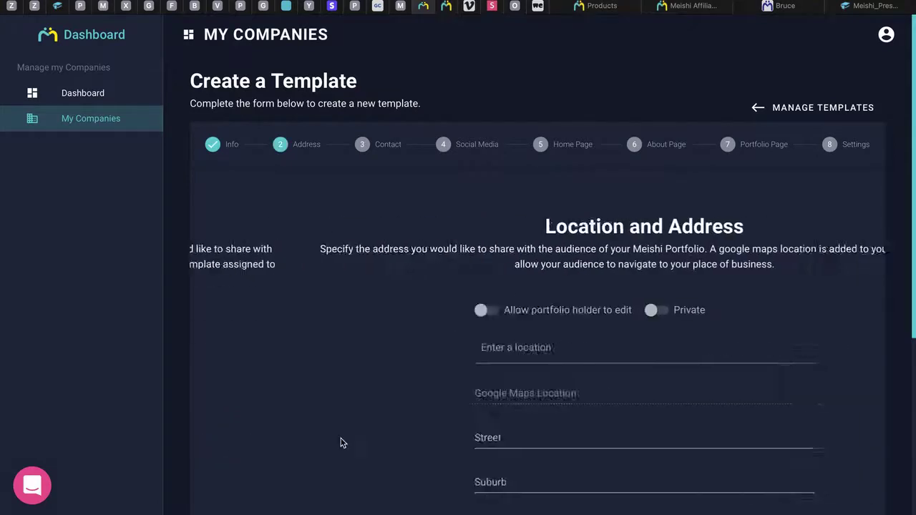
scroll(337, 354, down, 2)
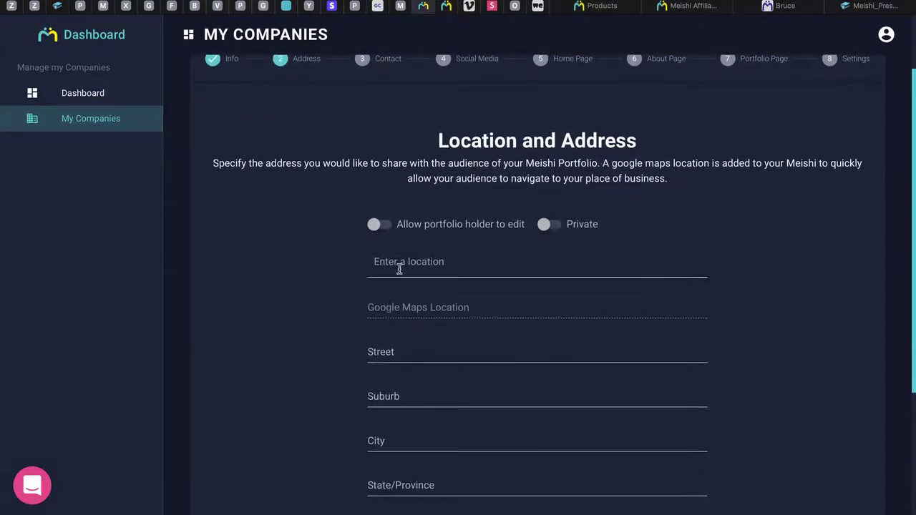
scroll(351, 204, up, 1)
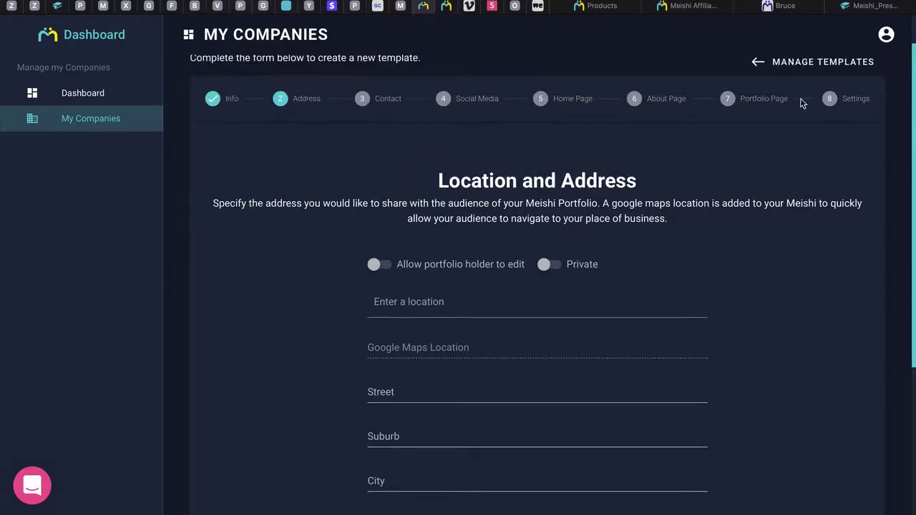
scroll(342, 284, down, 1)
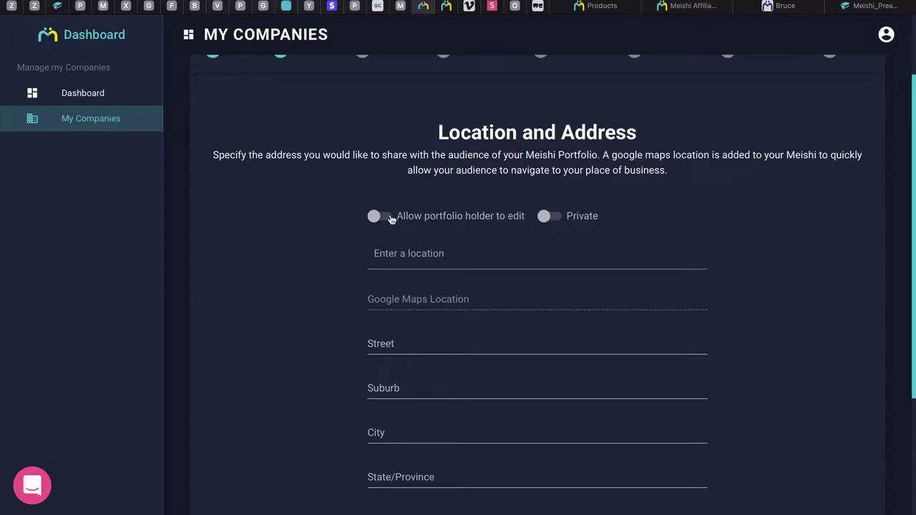
click(374, 219)
Step: Set the business location to Cape Town, South Africa
scroll(327, 275, down, 1)
scroll(327, 275, down, 2)
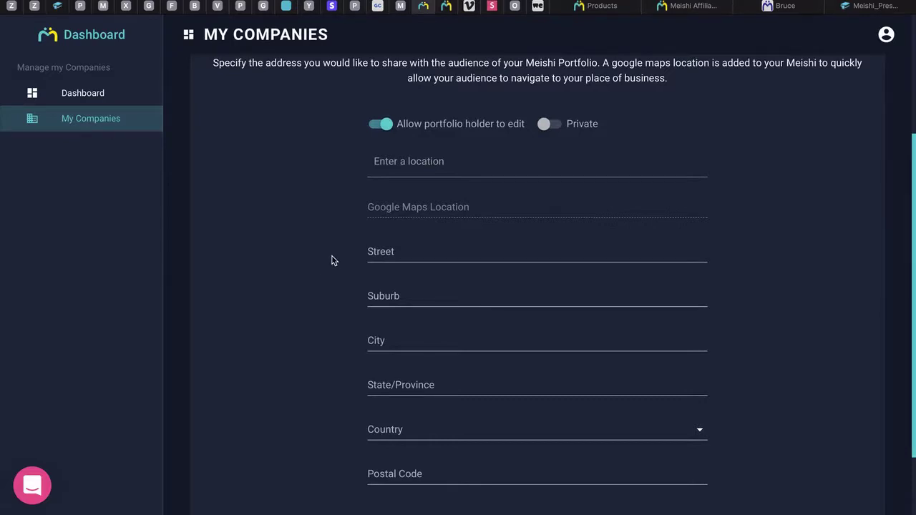
click(415, 164)
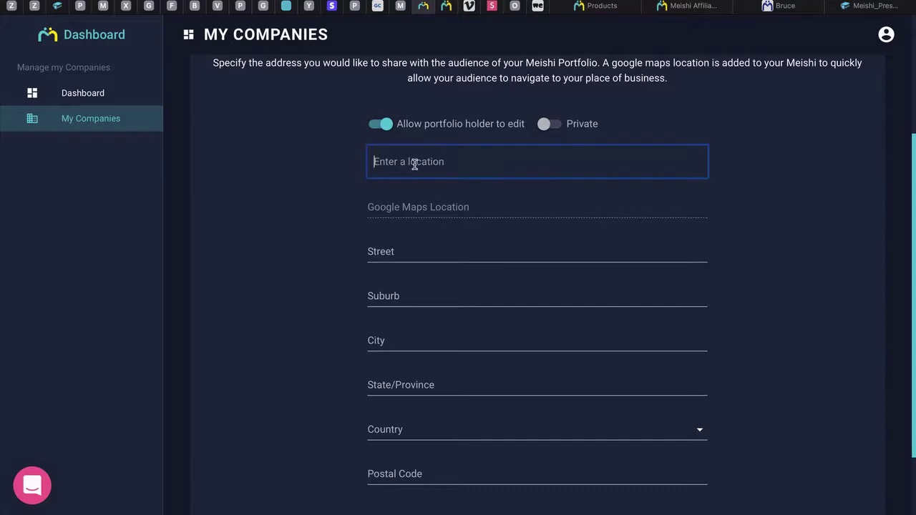
text(cape)
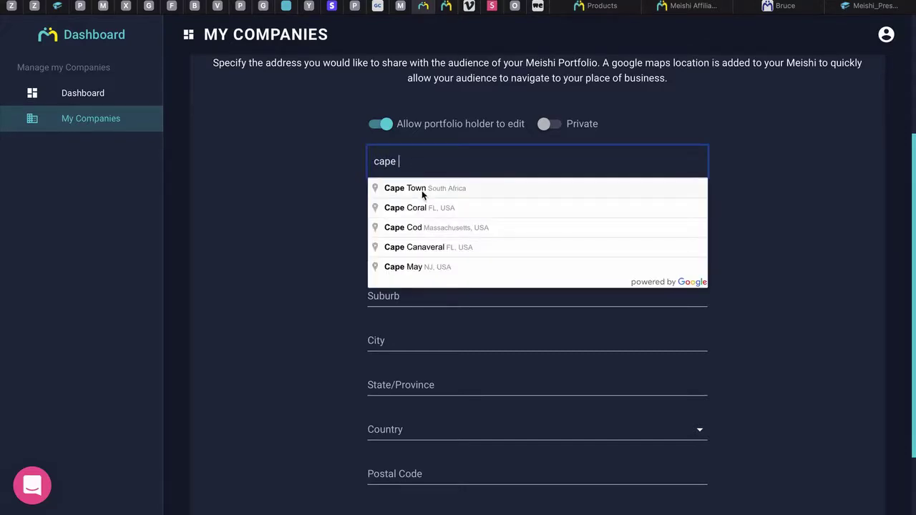
click(423, 190)
Step: Fill in Street 'Sandown Estate', Suburb 'Big', City 'Cape Town', State 'Western Cape'
click(401, 249)
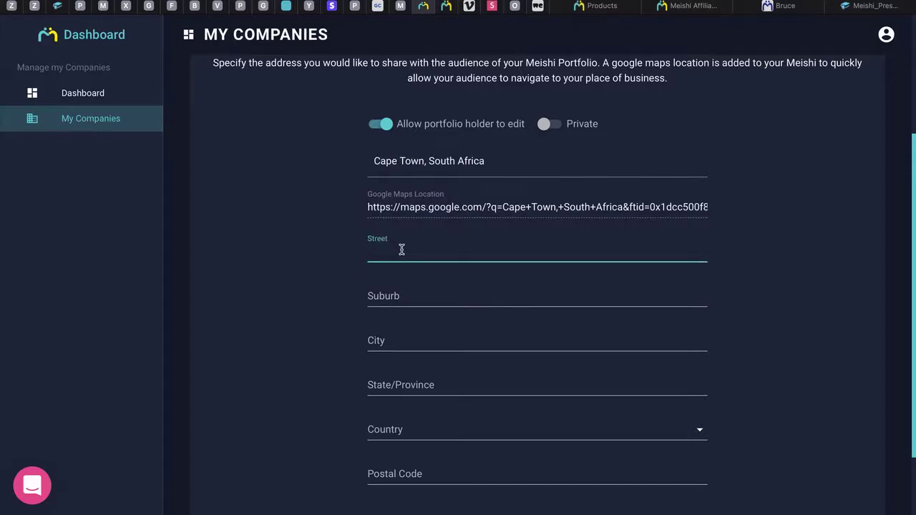
text(Sandown Estate)
scroll(395, 279, up, 1)
click(392, 300)
text(Big bay)
click(406, 342)
text(Cape Town)
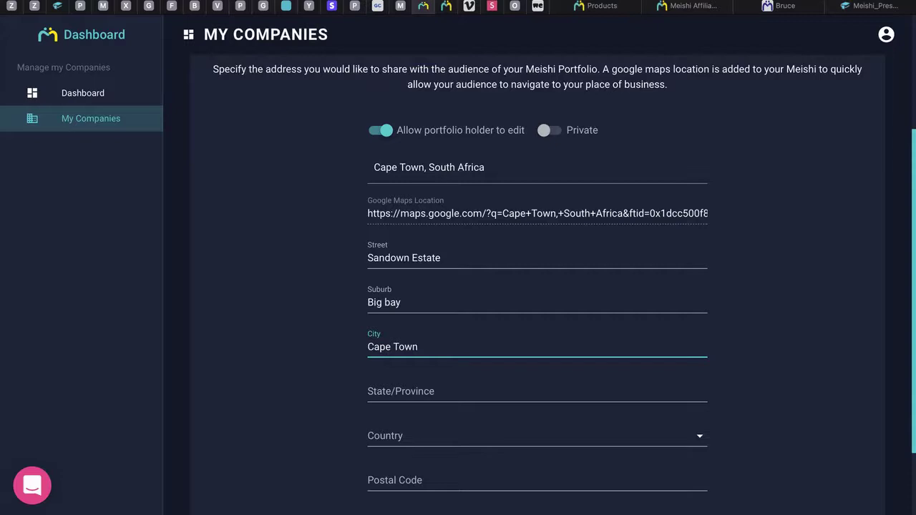
click(401, 393)
text(W)
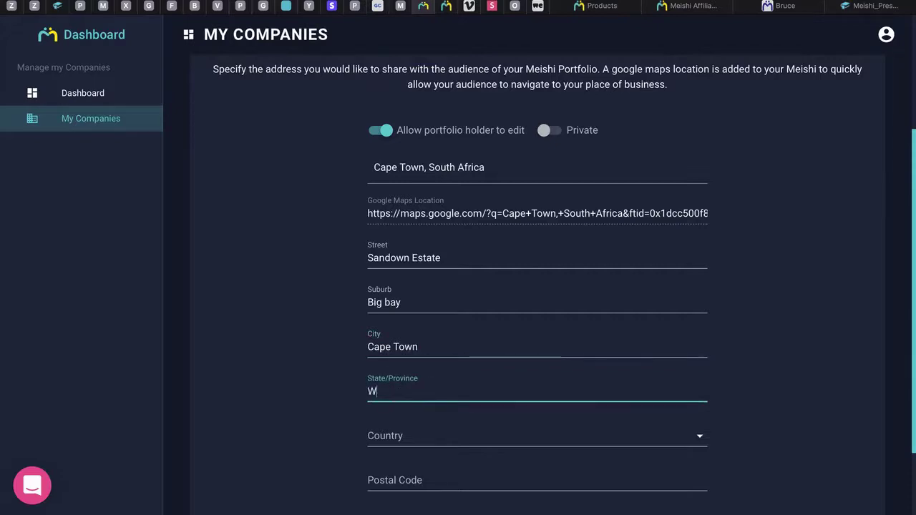
text(estern Cape)
Step: Choose South Africa as the country and enter postal code 7441
click(401, 444)
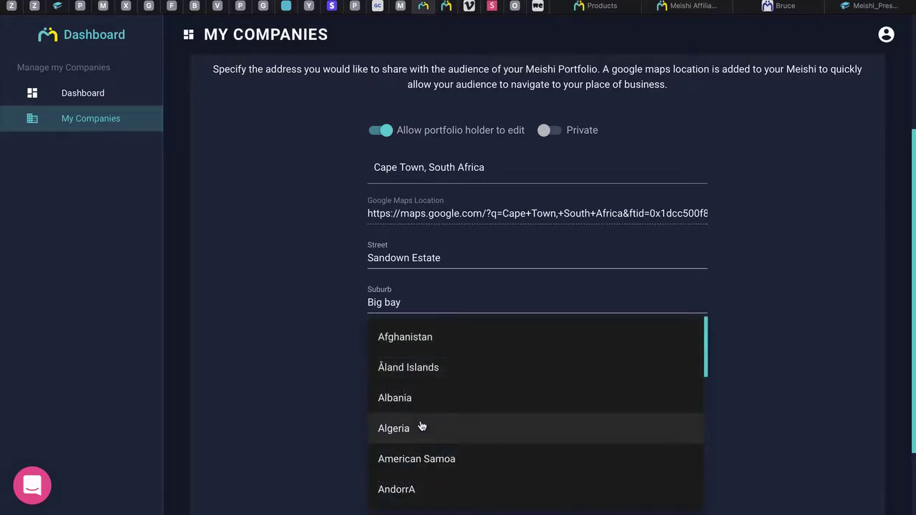
text(sou)
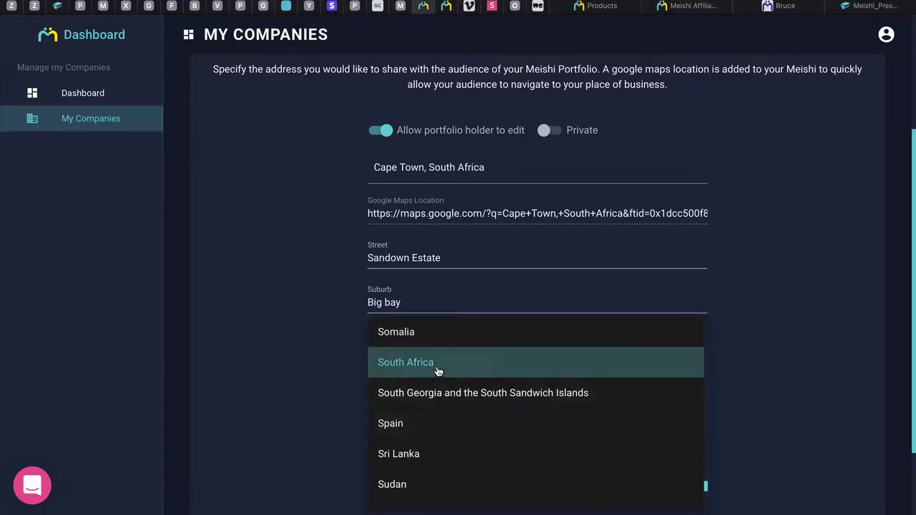
click(438, 372)
scroll(432, 390, down, 3)
click(423, 377)
text(7441)
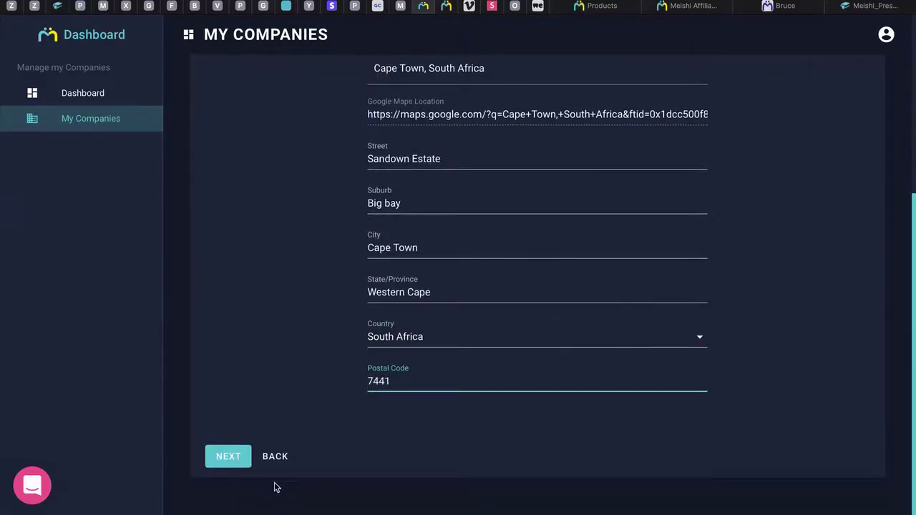
Step: Turn on holder editing for Contact Numbers and advance to Social and Online Media
click(234, 457)
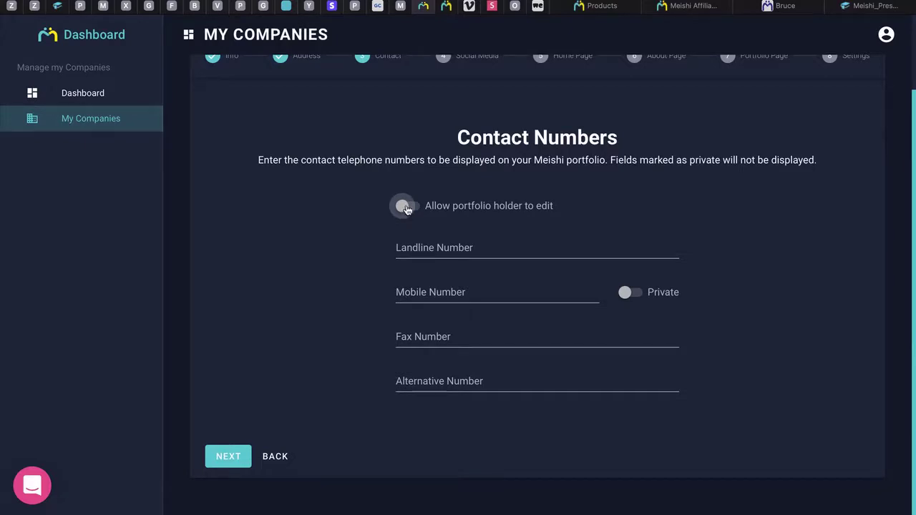
click(406, 208)
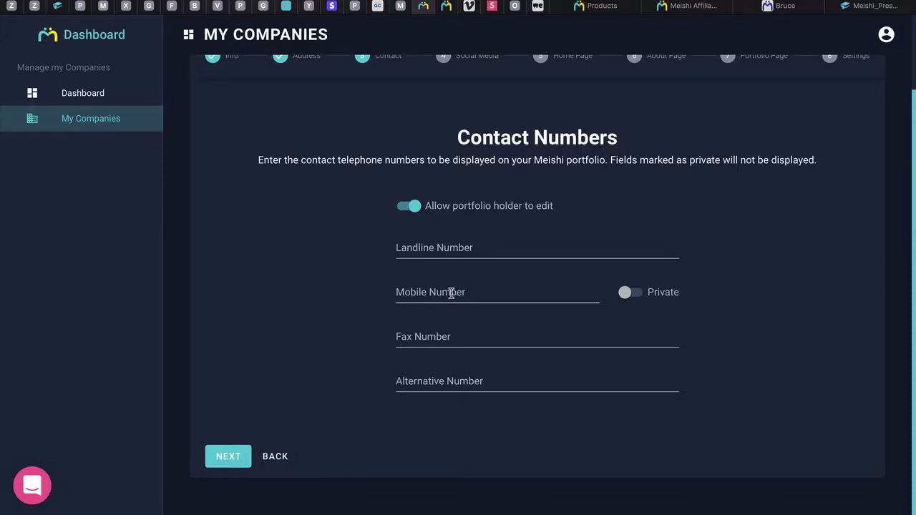
click(238, 458)
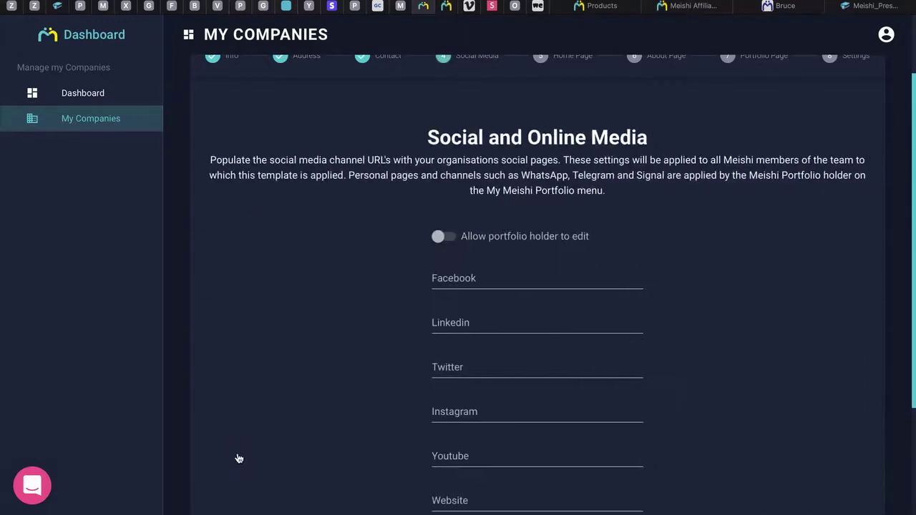
scroll(397, 293, down, 2)
scroll(397, 294, down, 2)
scroll(455, 262, up, 3)
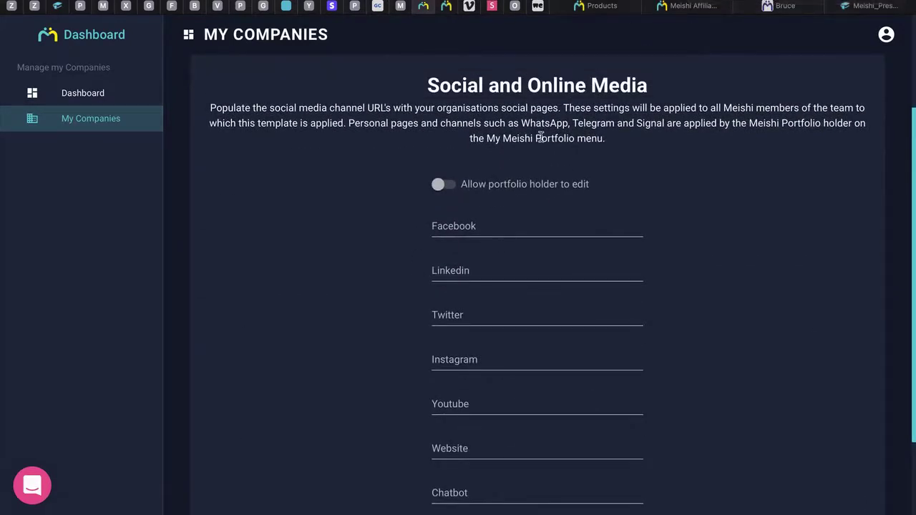
scroll(512, 236, down, 3)
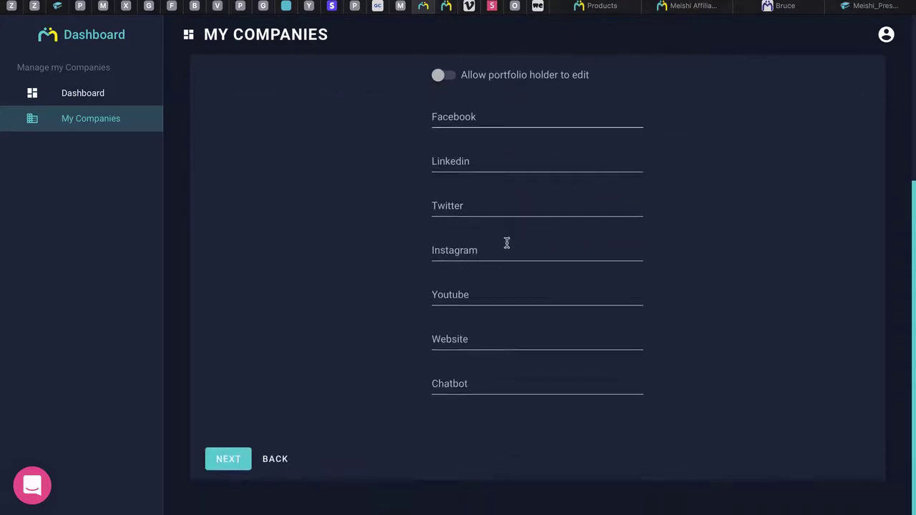
click(471, 339)
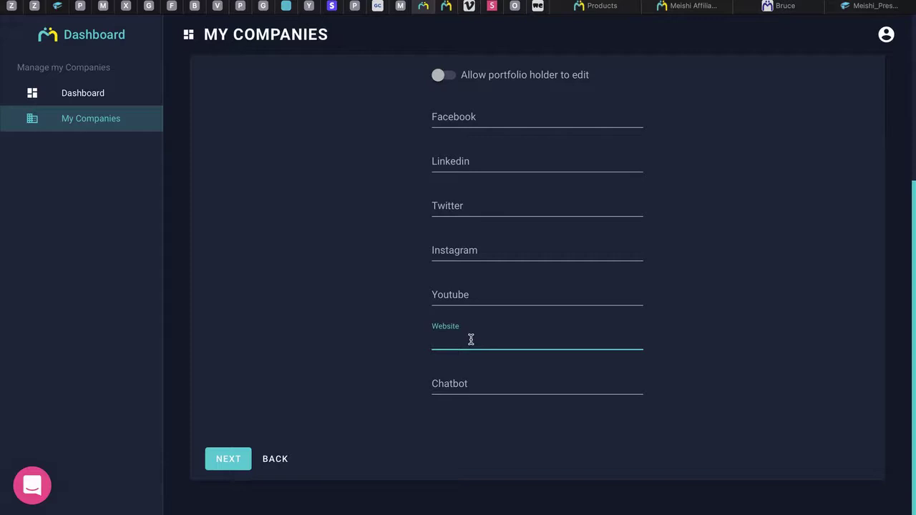
text(https:///)
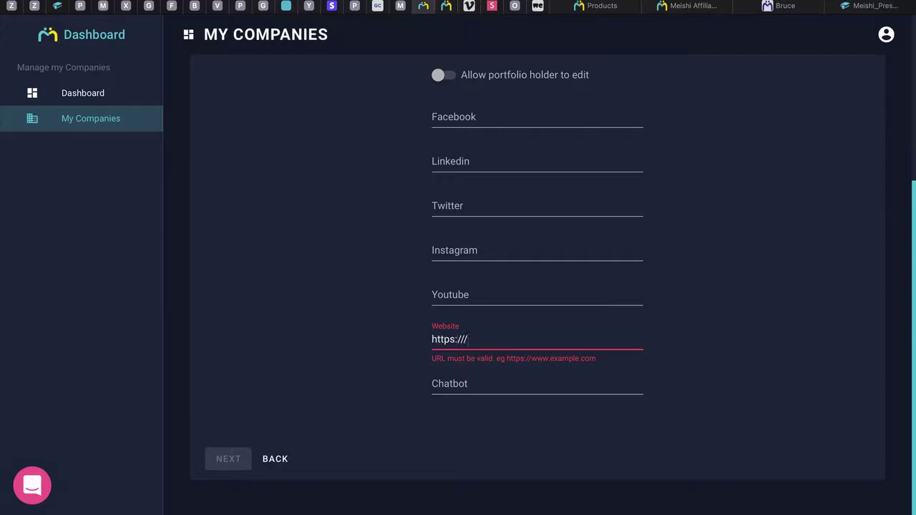
key(BackSpace)
text(meishi.me)
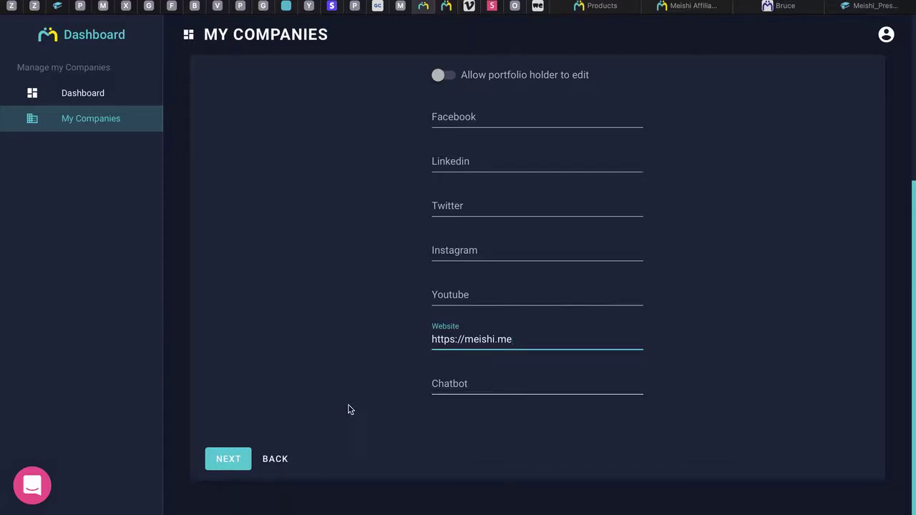
click(232, 459)
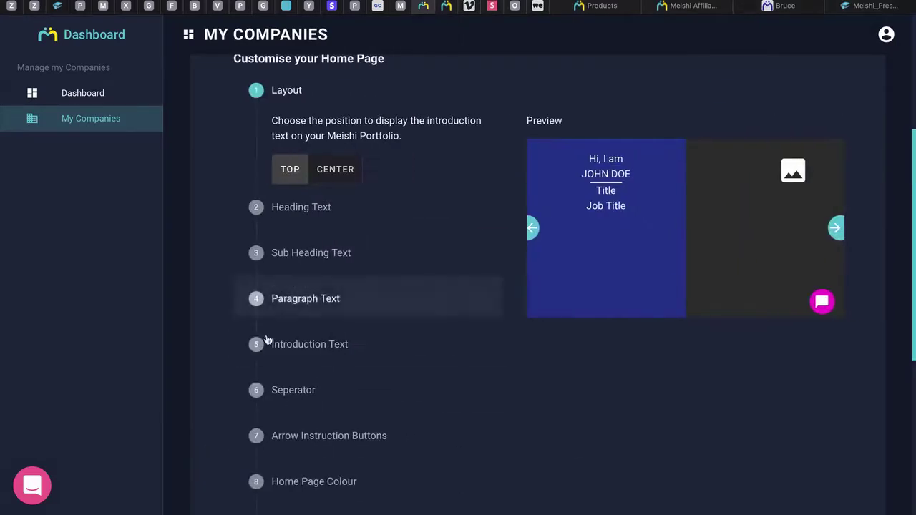
scroll(429, 401, down, 2)
scroll(470, 440, down, 5)
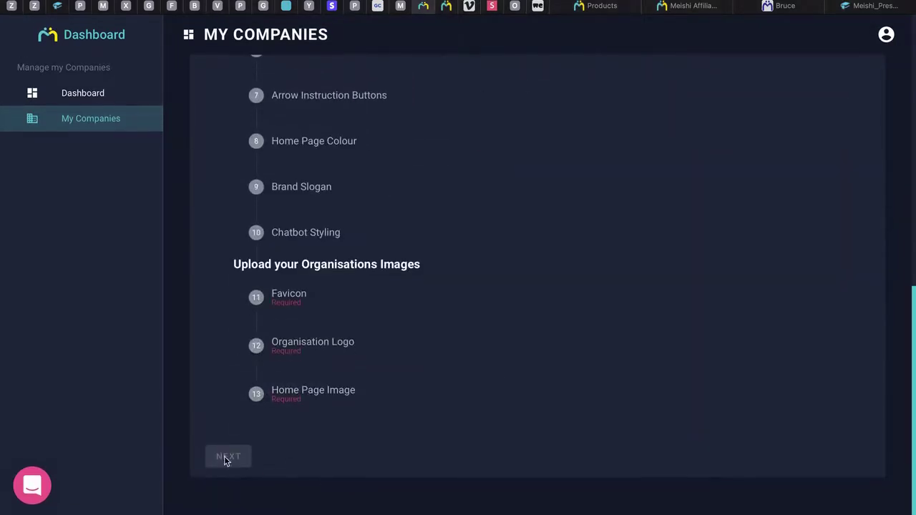
scroll(558, 250, up, 7)
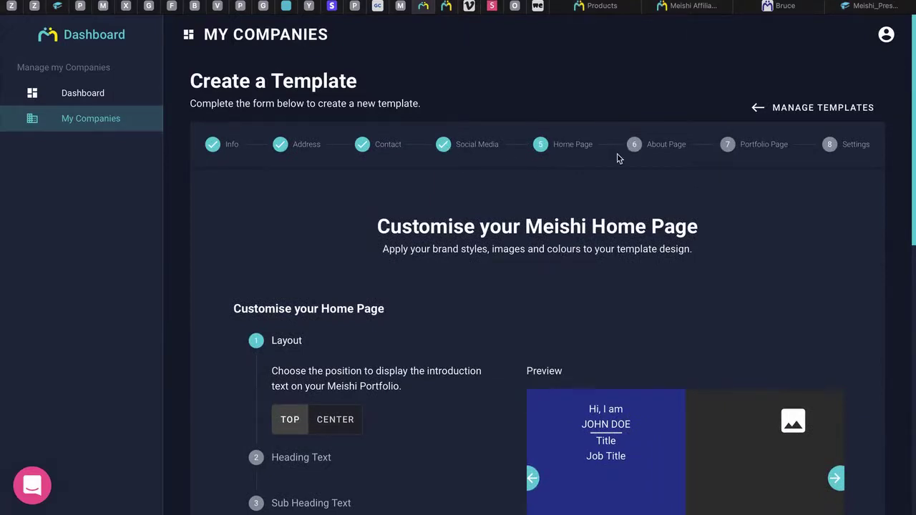
scroll(482, 286, down, 8)
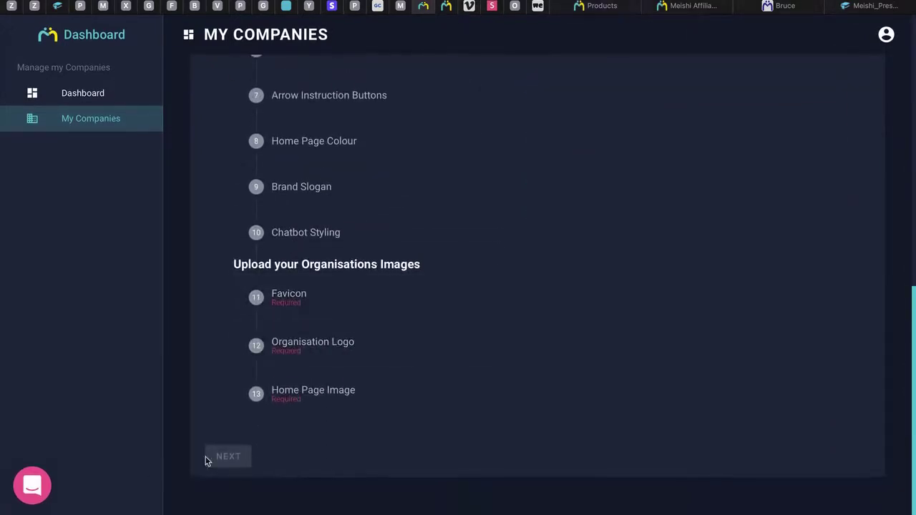
scroll(230, 458, up, 5)
scroll(239, 450, up, 5)
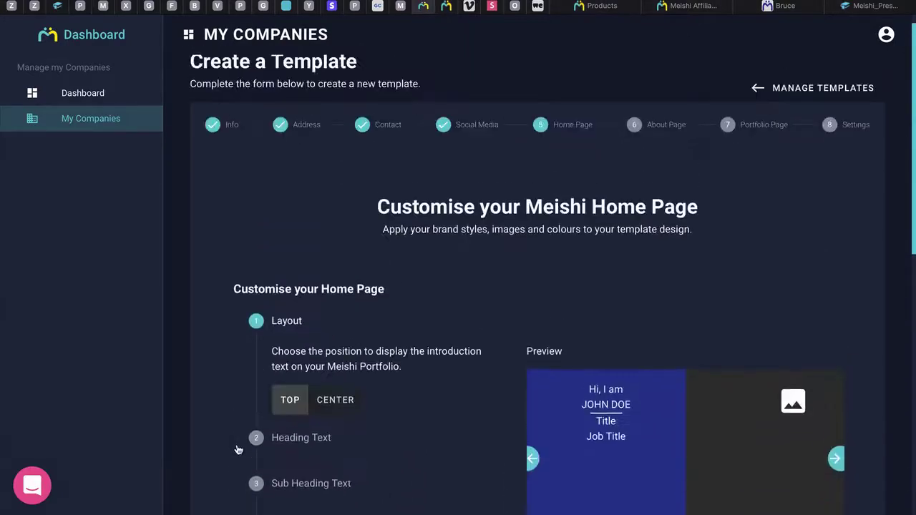
scroll(240, 444, down, 2)
scroll(246, 434, up, 2)
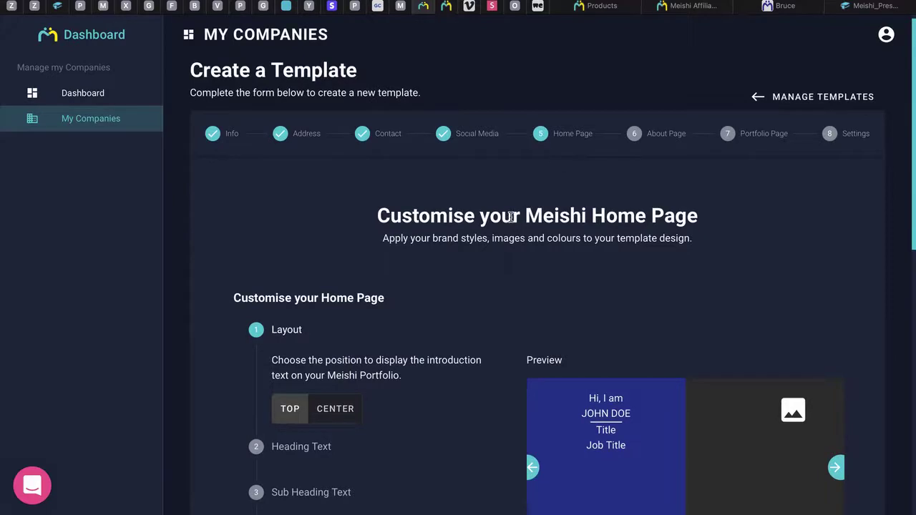
scroll(506, 229, down, 2)
scroll(505, 241, down, 6)
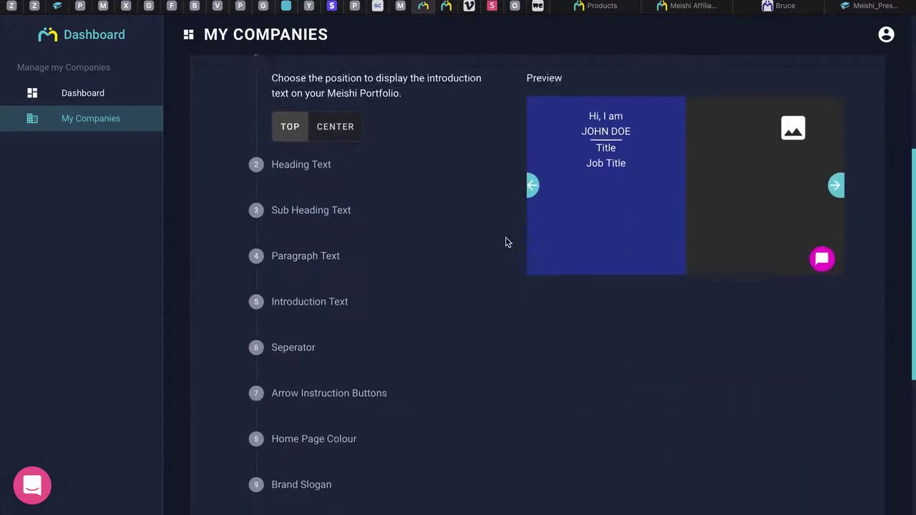
scroll(505, 241, up, 4)
scroll(505, 245, up, 1)
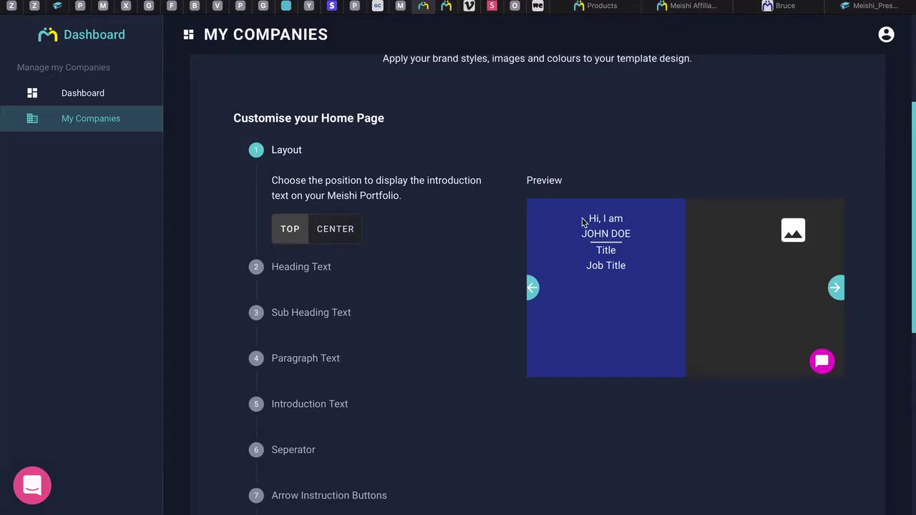
click(341, 232)
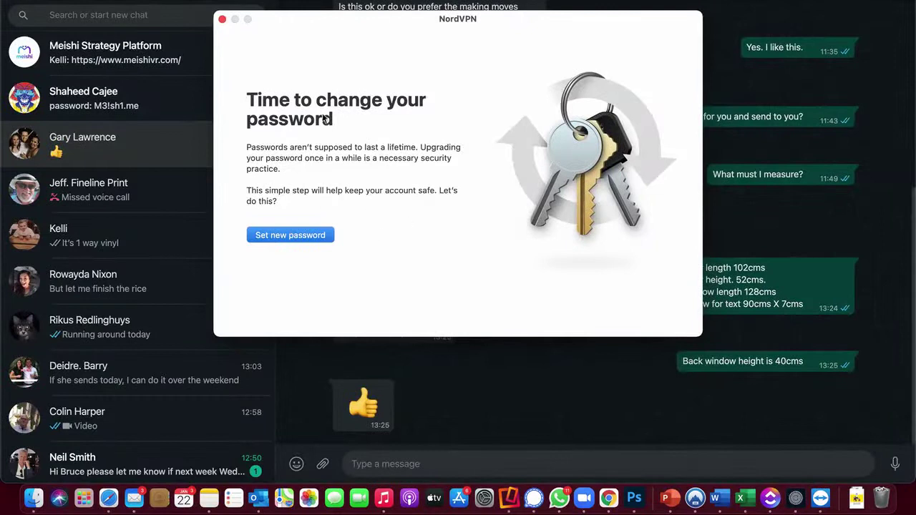
key(ctrl+Right)
click(288, 229)
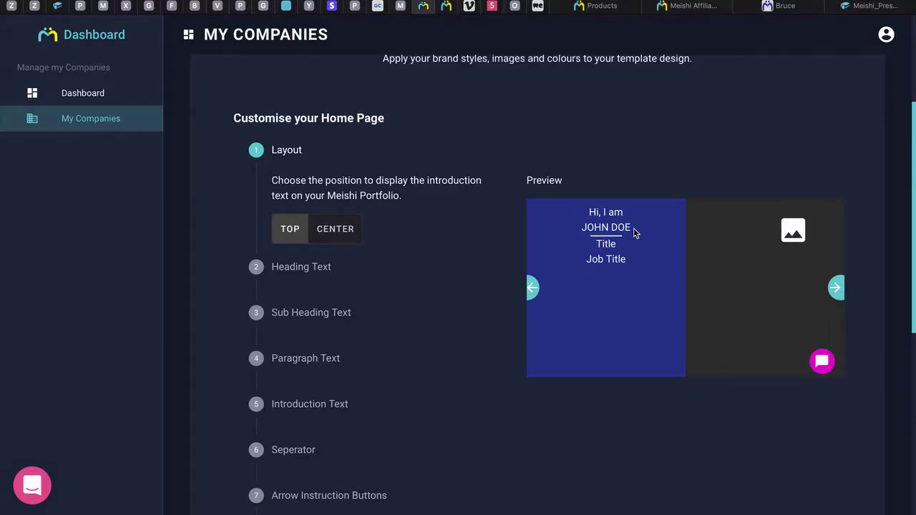
Step: Keep the default layout, heading text and sub-heading text settings
click(283, 266)
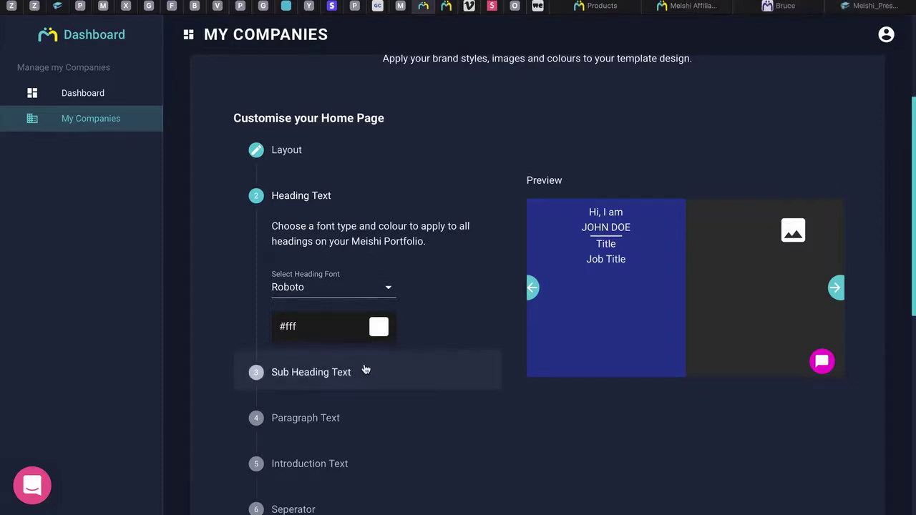
scroll(339, 369, down, 1)
click(339, 369)
scroll(380, 333, down, 3)
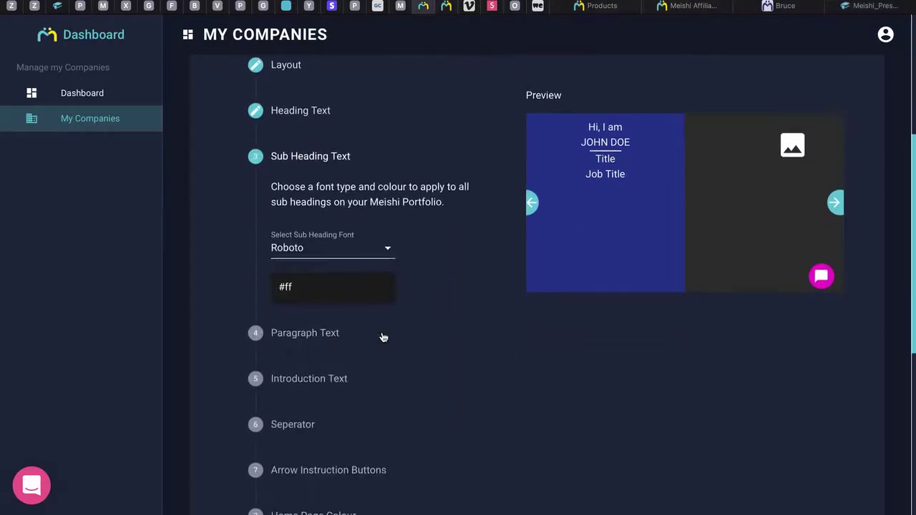
scroll(327, 286, down, 2)
click(308, 246)
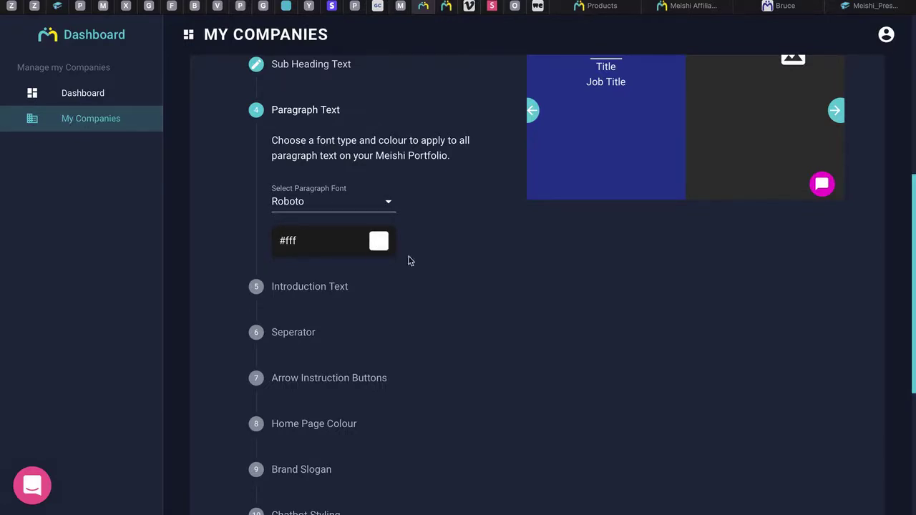
Step: Keep the default paragraph, introduction and separator settings, reaching arrow colours #fff on #61c8d5
scroll(377, 287, down, 1)
click(309, 285)
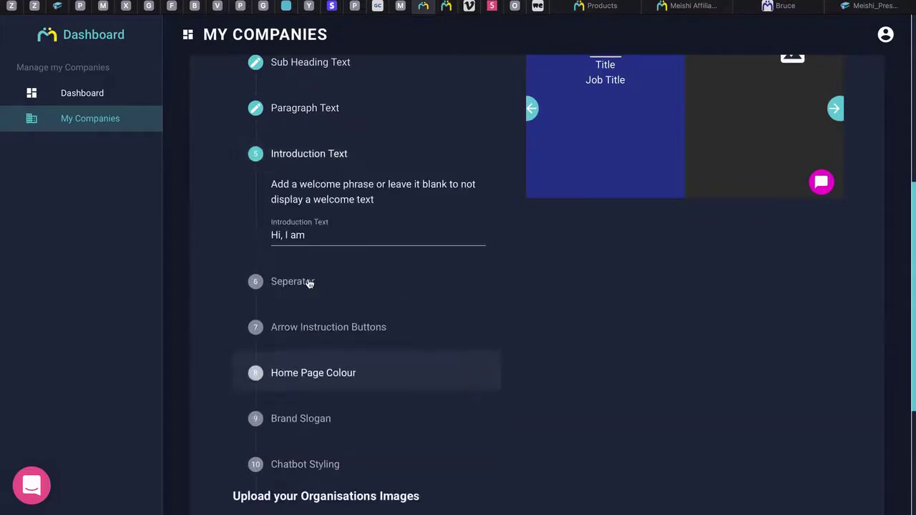
scroll(388, 320, down, 2)
scroll(384, 314, up, 5)
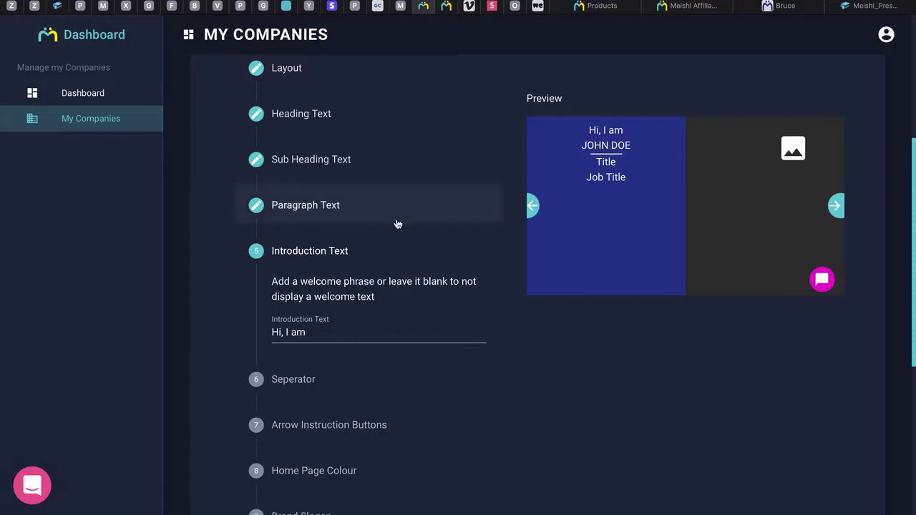
click(293, 386)
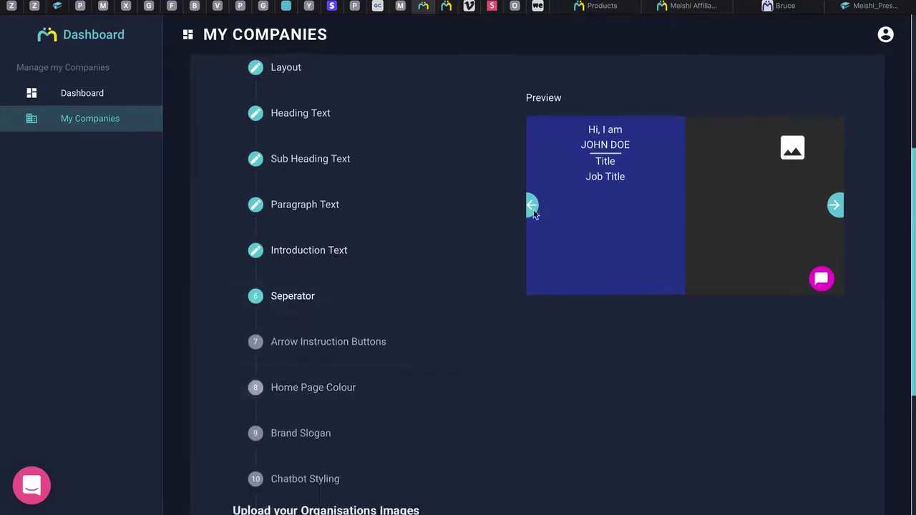
scroll(379, 301, down, 1)
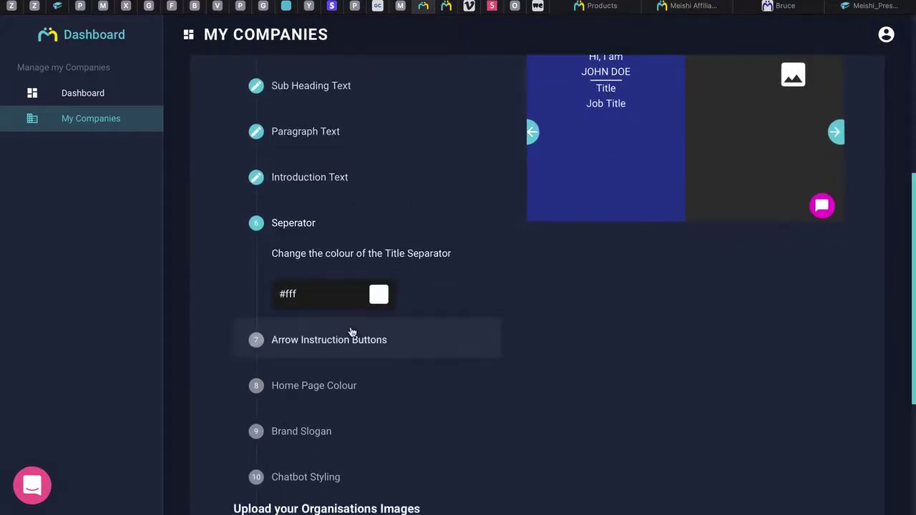
click(339, 346)
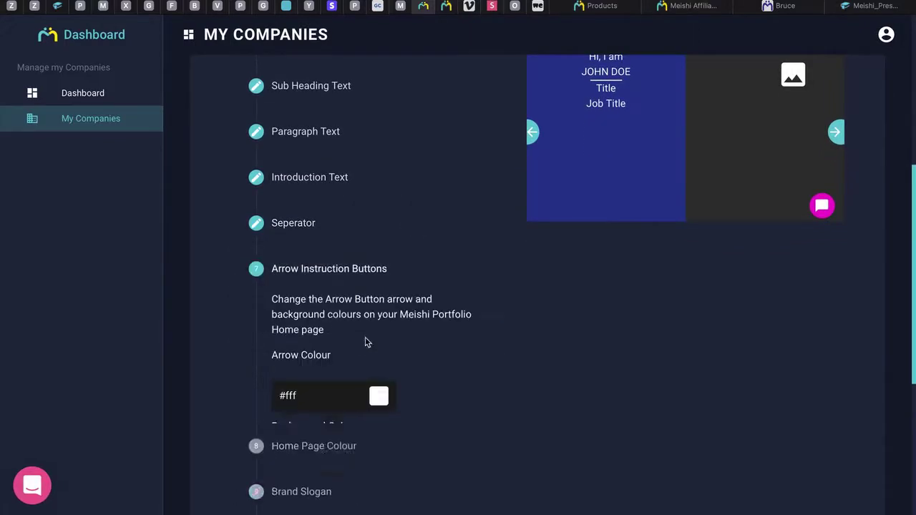
scroll(435, 335, up, 1)
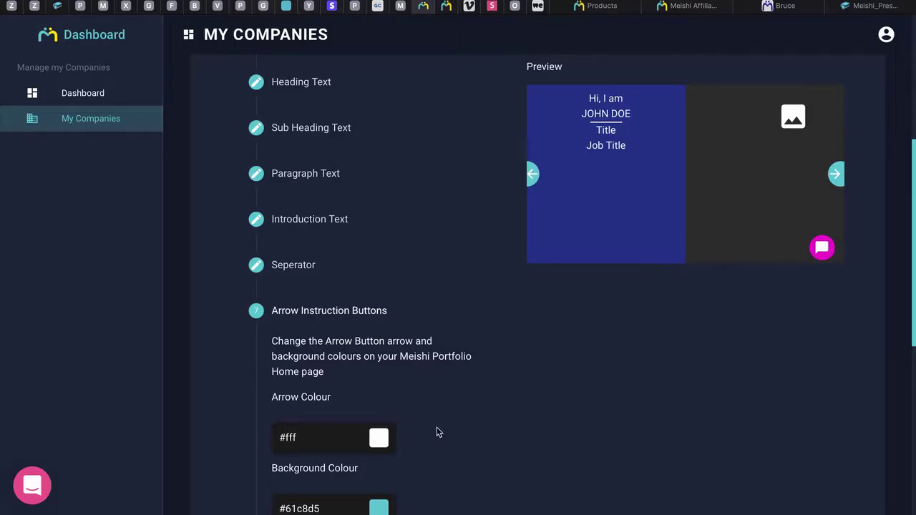
scroll(436, 431, down, 1)
scroll(422, 456, down, 2)
scroll(436, 396, down, 1)
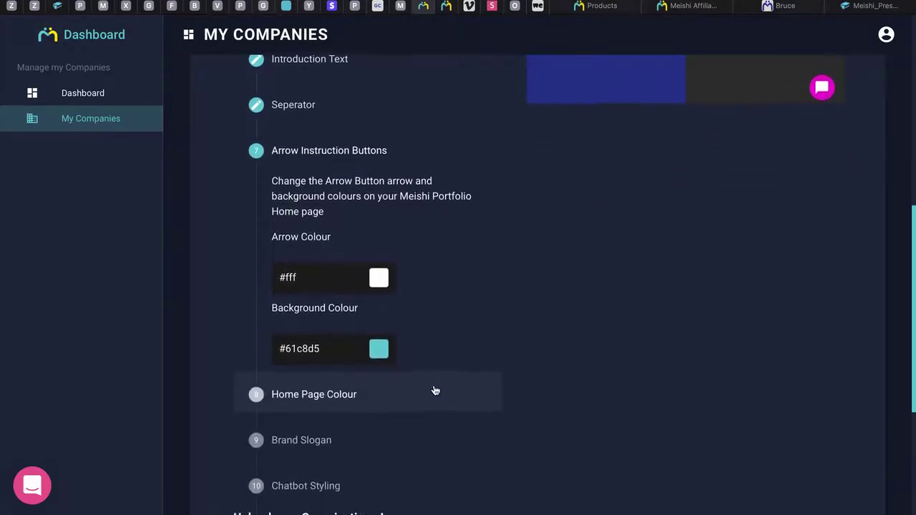
Step: Copy the Blue colour code #283a97 from the Meishi Colours note in Notes
key(ctrl+Up)
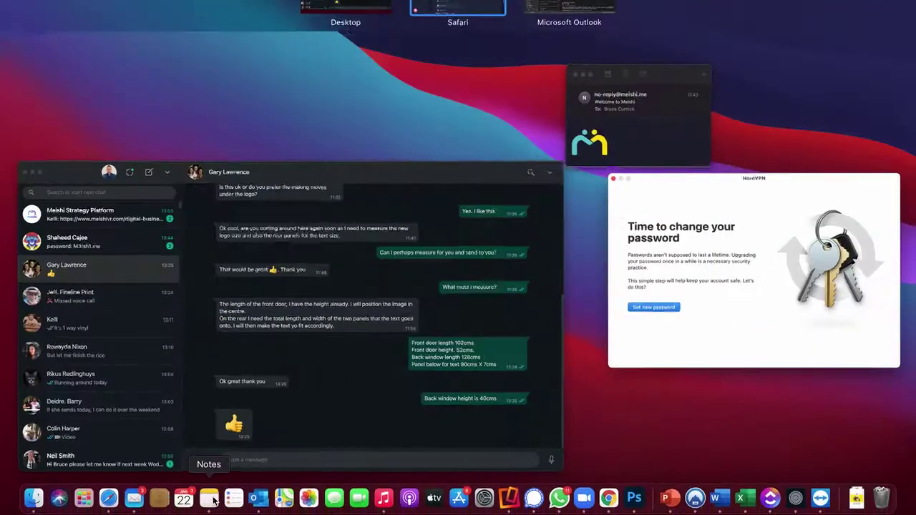
key(ctrl+Up)
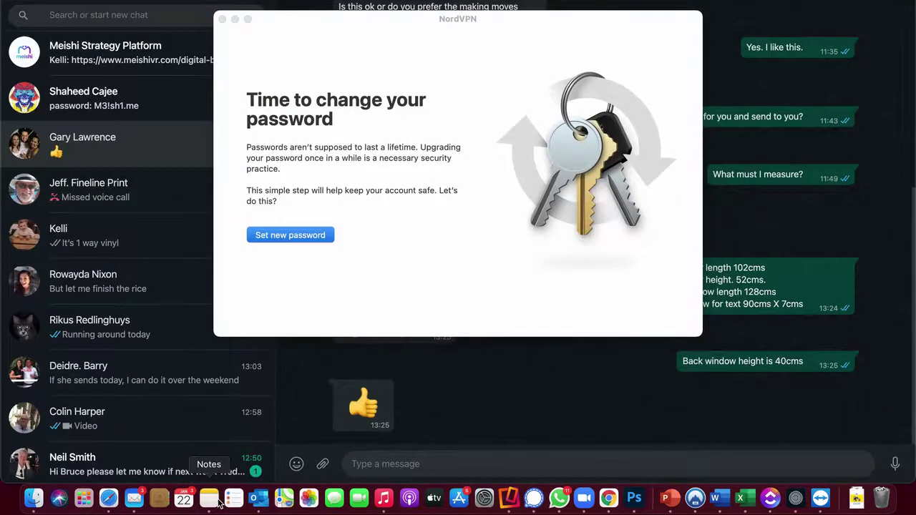
click(218, 503)
scroll(222, 194, down, 5)
scroll(223, 195, up, 3)
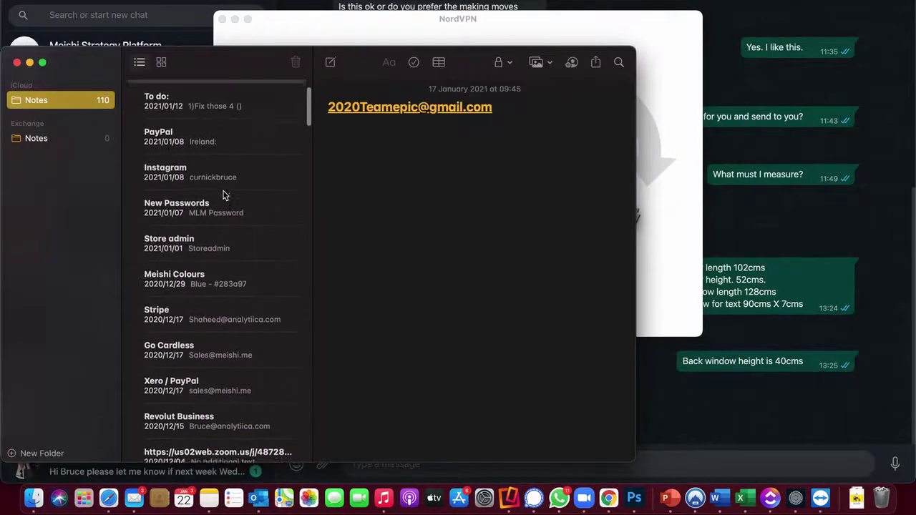
click(218, 279)
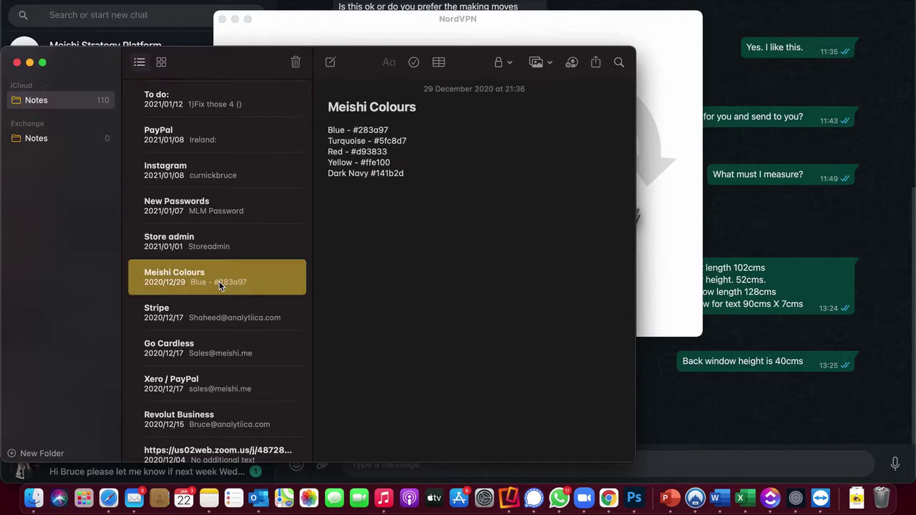
drag(392, 130, 355, 132)
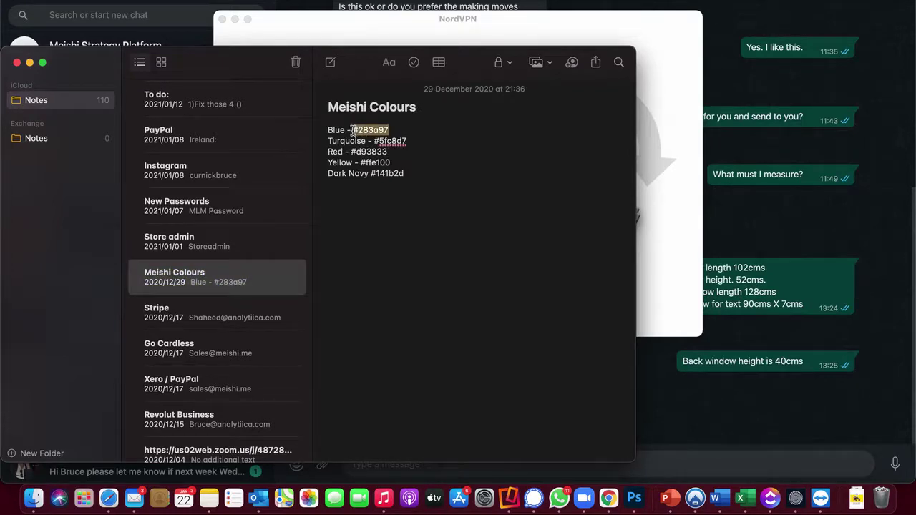
right_click(387, 139)
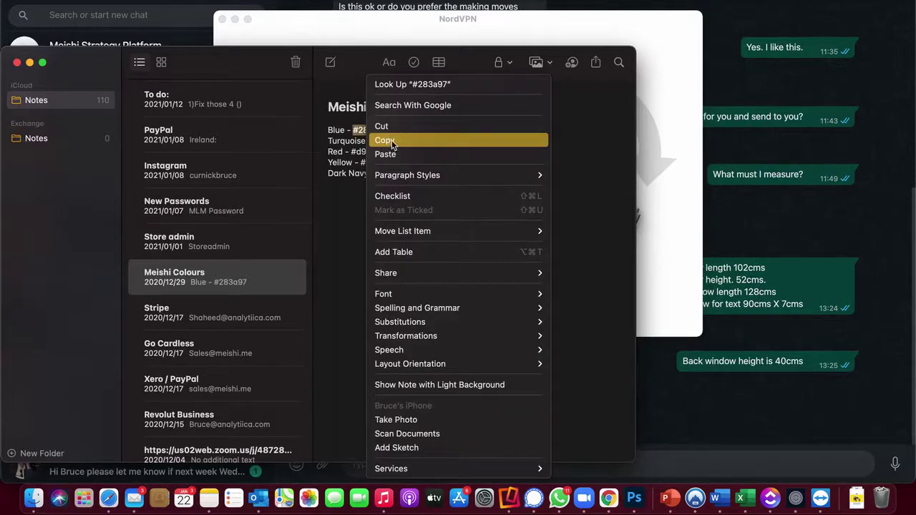
click(392, 141)
Step: Switch back to the Meishi dashboard in the browser
key(ctrl+Up)
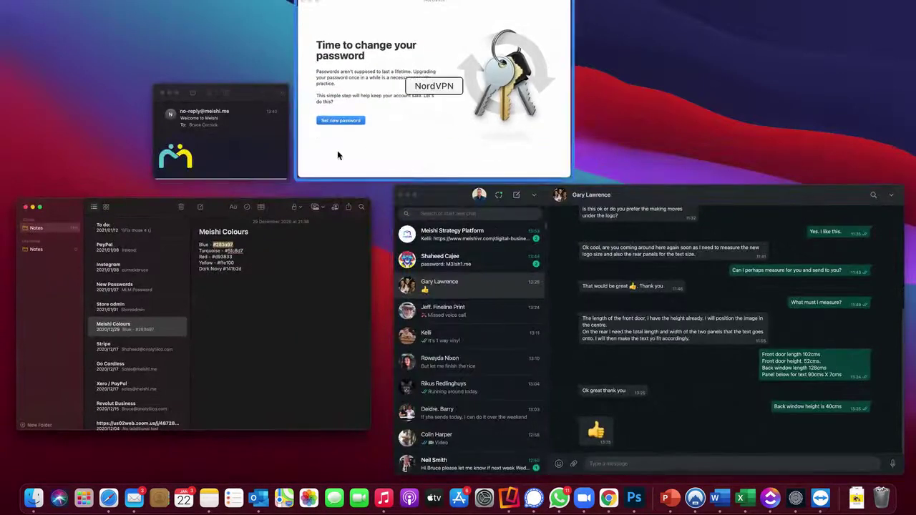
click(255, 167)
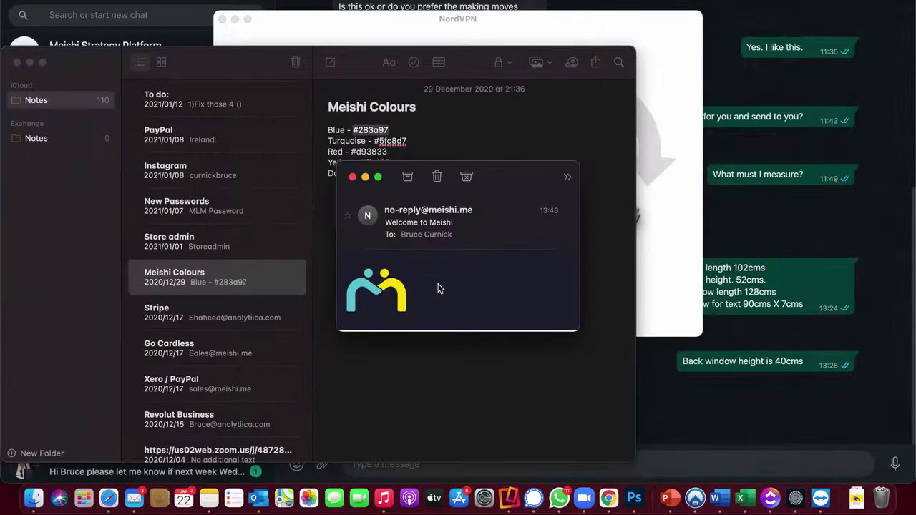
key(ctrl+Up)
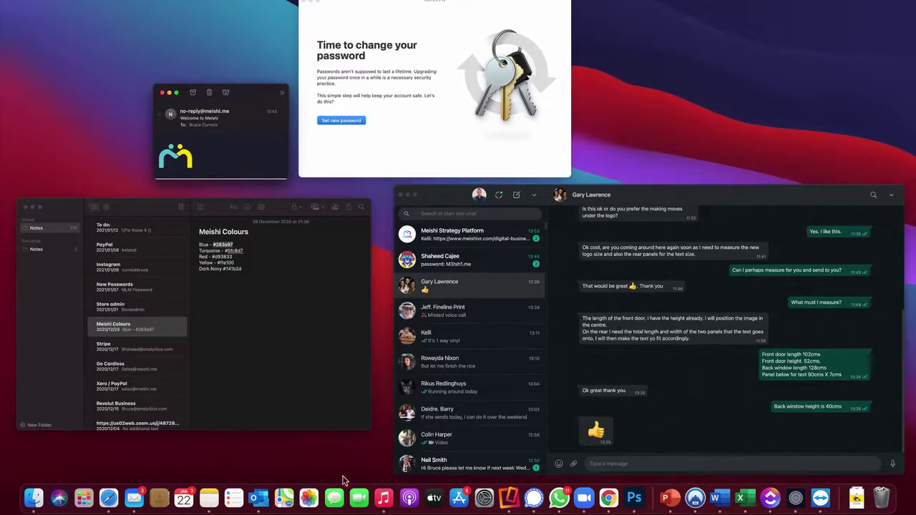
click(114, 504)
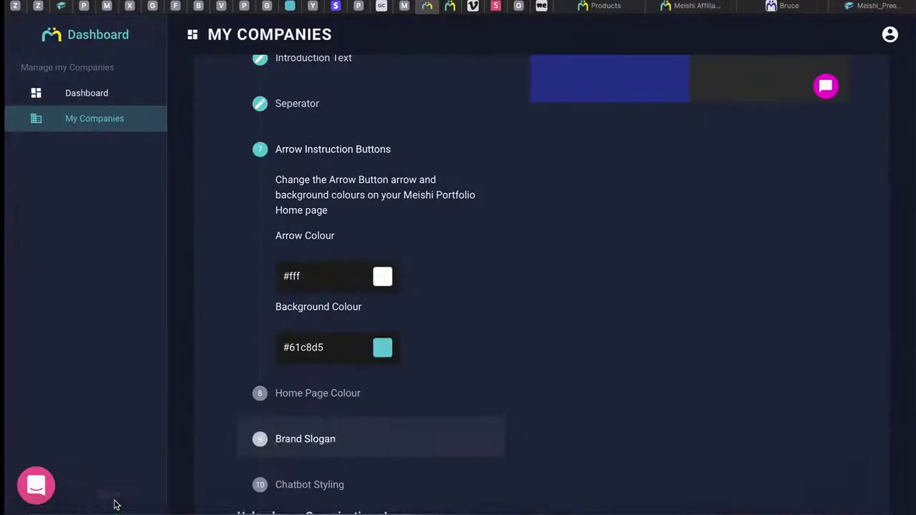
Step: Paste #283A97 as the arrow background, then try other shades in the colour chooser
drag(324, 348, 279, 348)
right_click(310, 348)
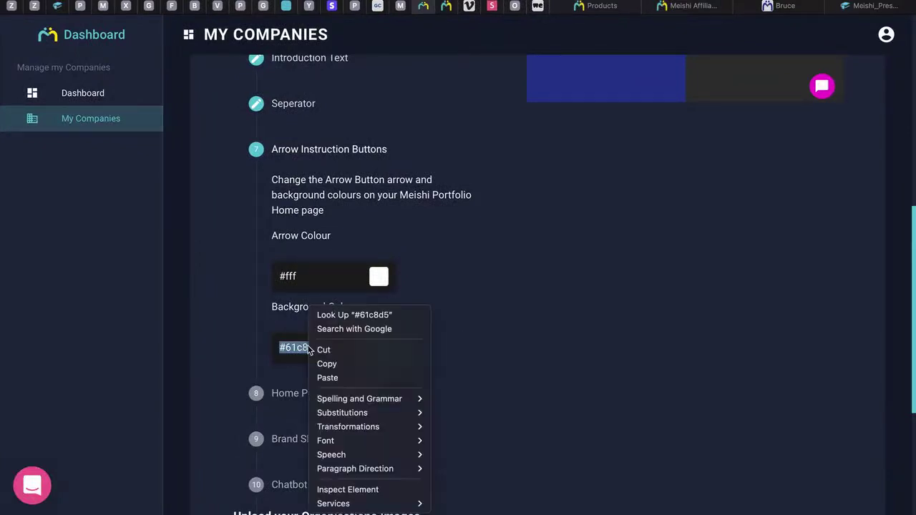
click(333, 378)
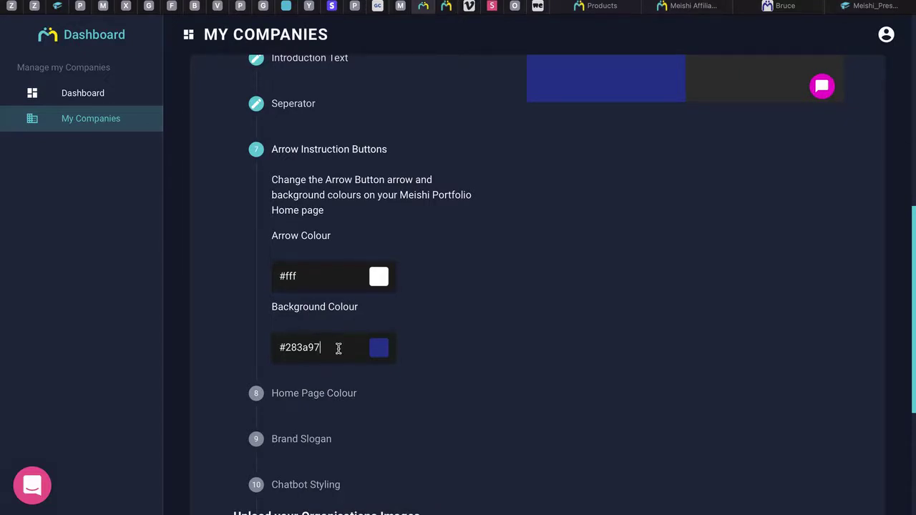
click(379, 349)
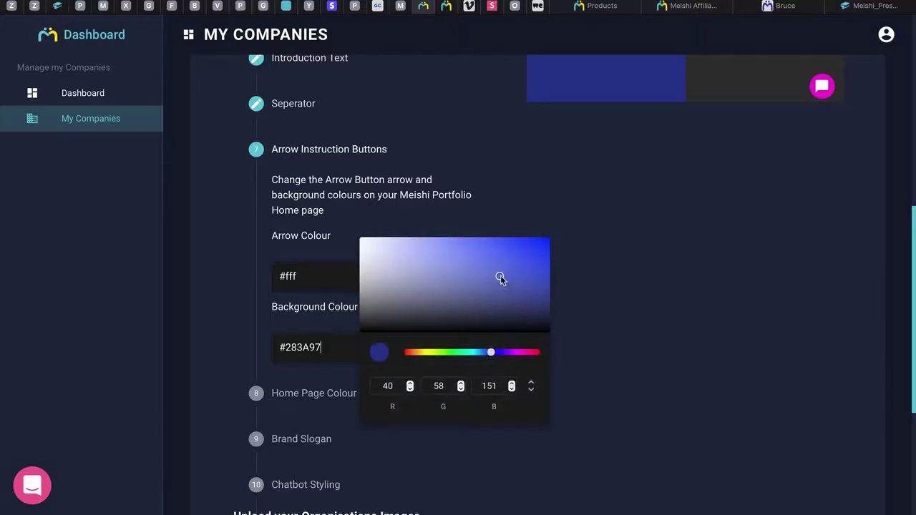
drag(499, 277, 505, 250)
drag(491, 351, 407, 351)
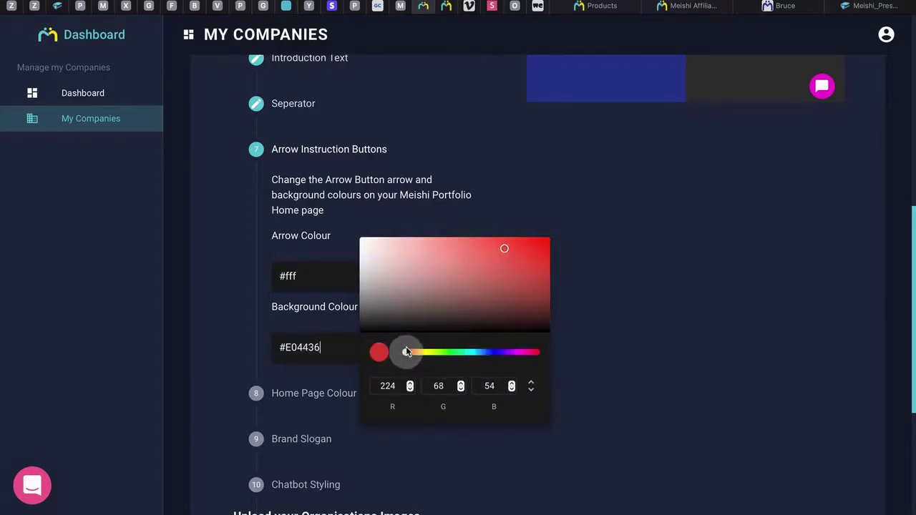
click(331, 352)
Step: Restore the arrow background from red #E04436 to #283A97 and move to Home Page Colour
drag(332, 352, 267, 349)
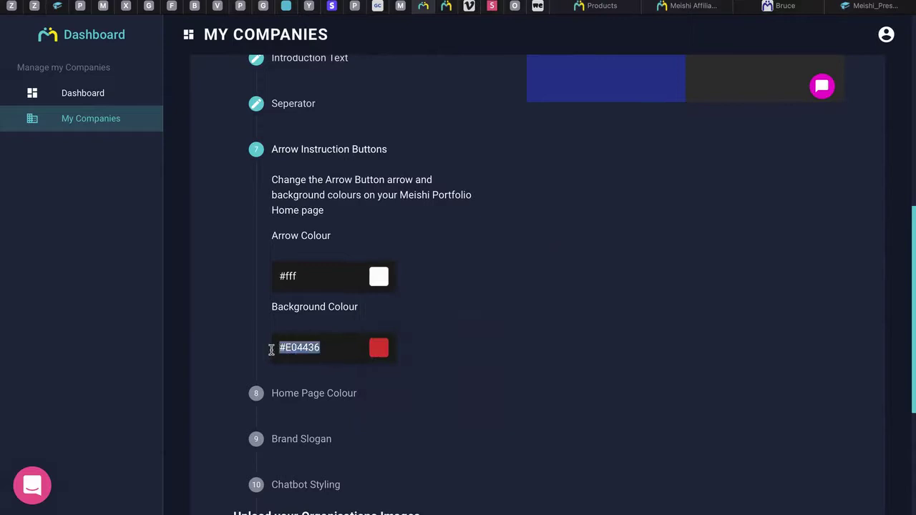
right_click(307, 349)
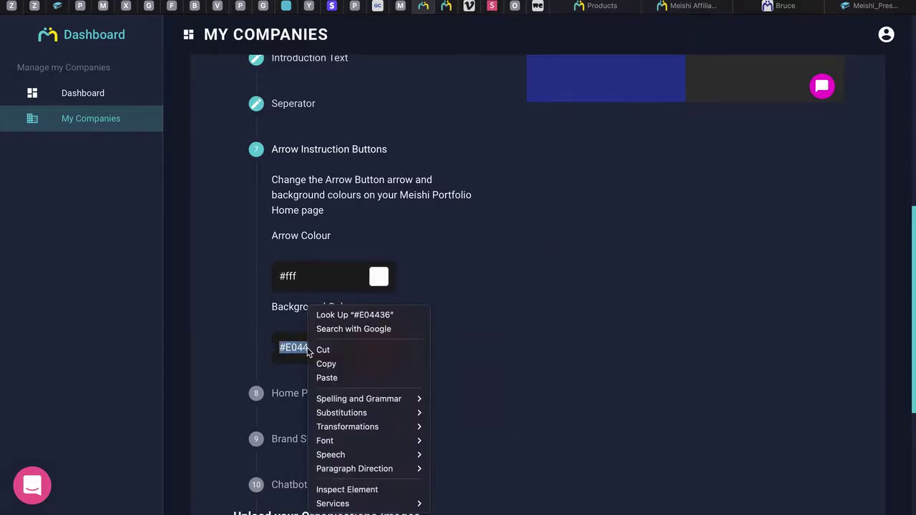
click(330, 380)
scroll(533, 360, down, 3)
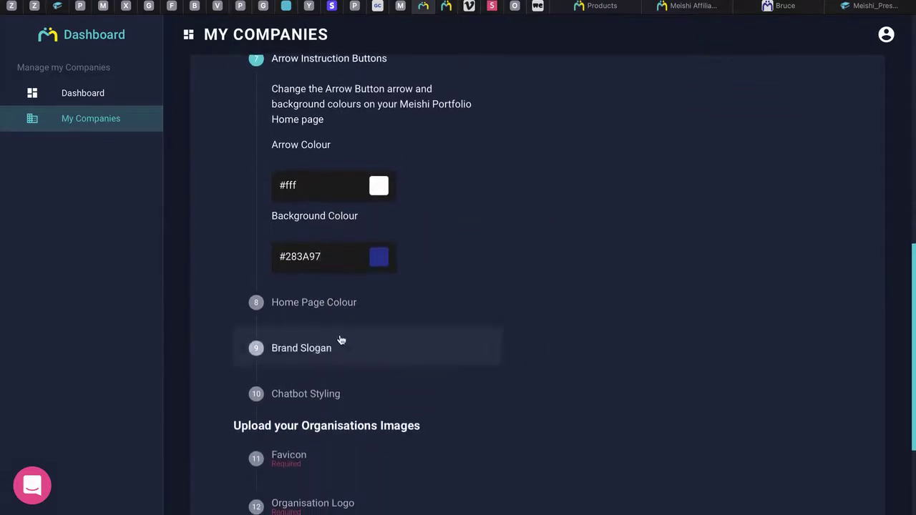
click(345, 303)
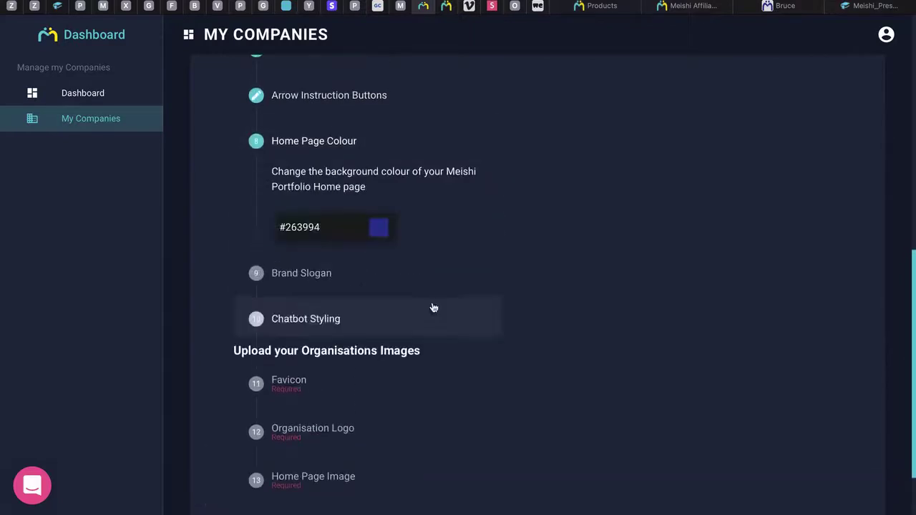
Step: Paste #283a97 over #263994 in the Home Page Colour field
scroll(433, 308, up, 8)
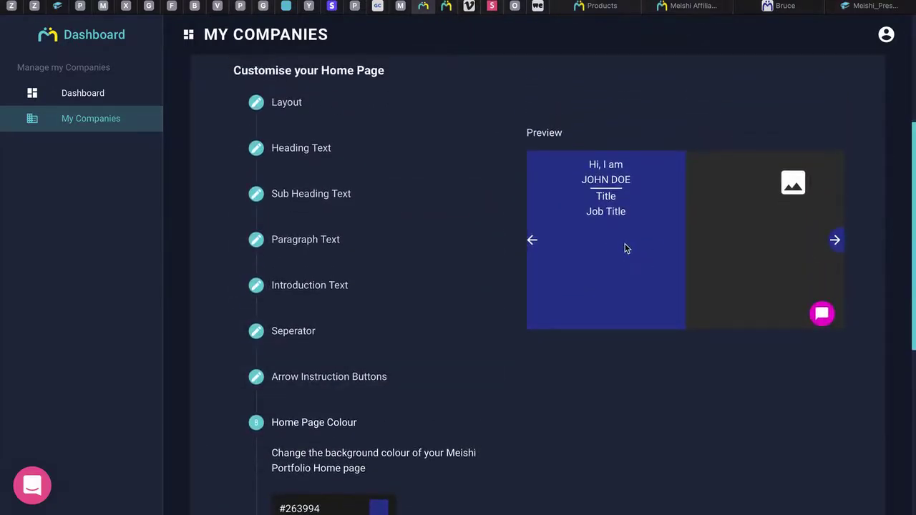
scroll(581, 315, down, 4)
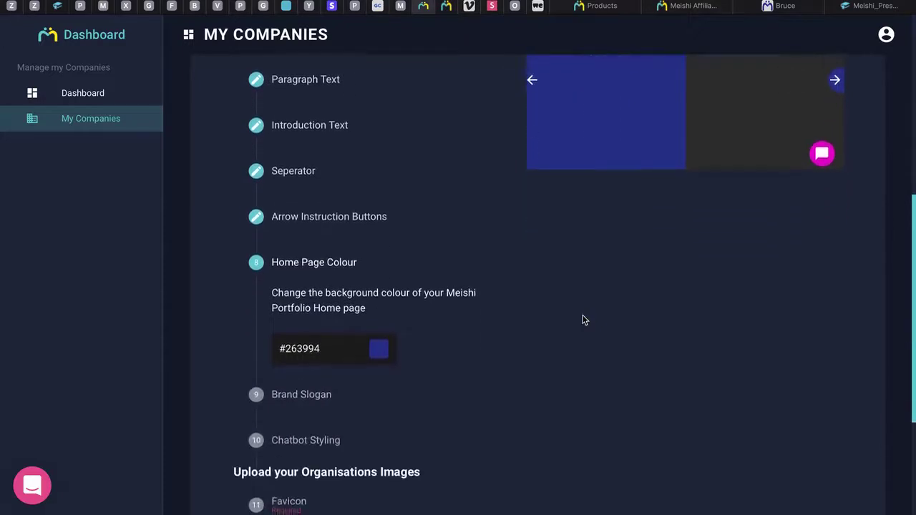
scroll(582, 319, up, 3)
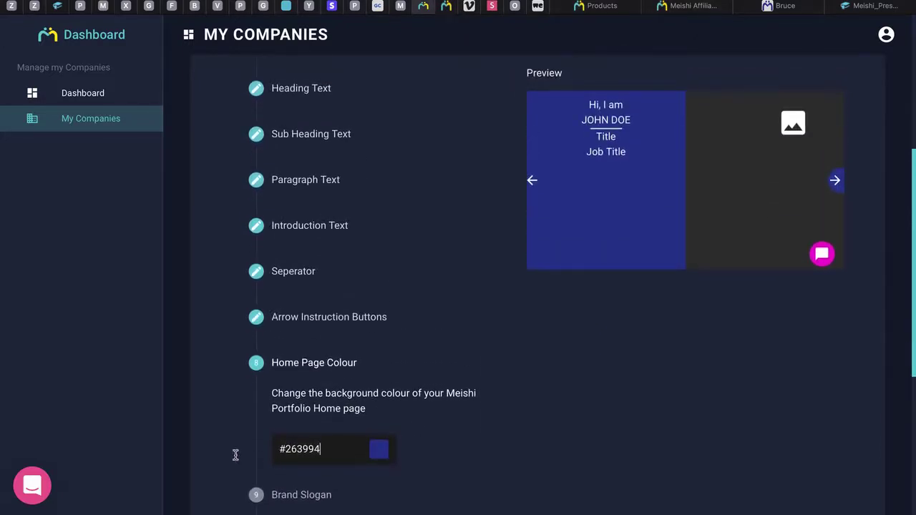
triple_click(269, 450)
right_click(308, 453)
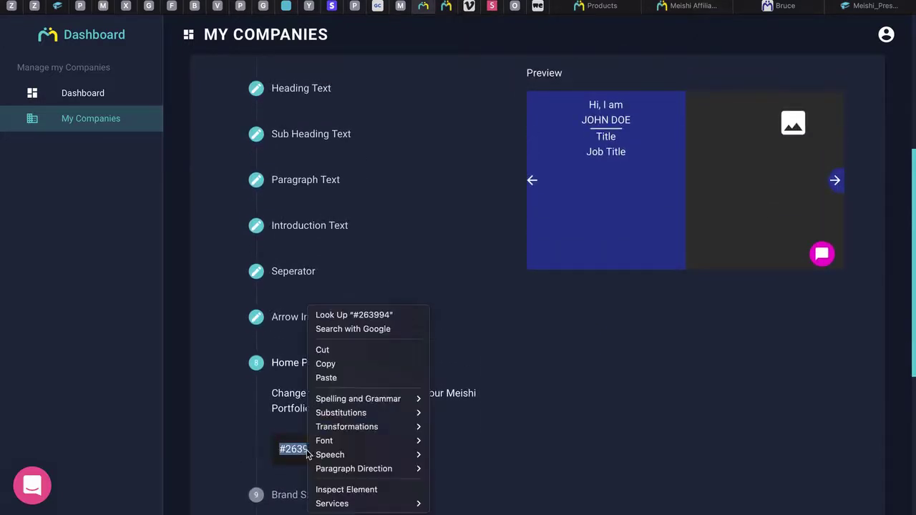
click(326, 378)
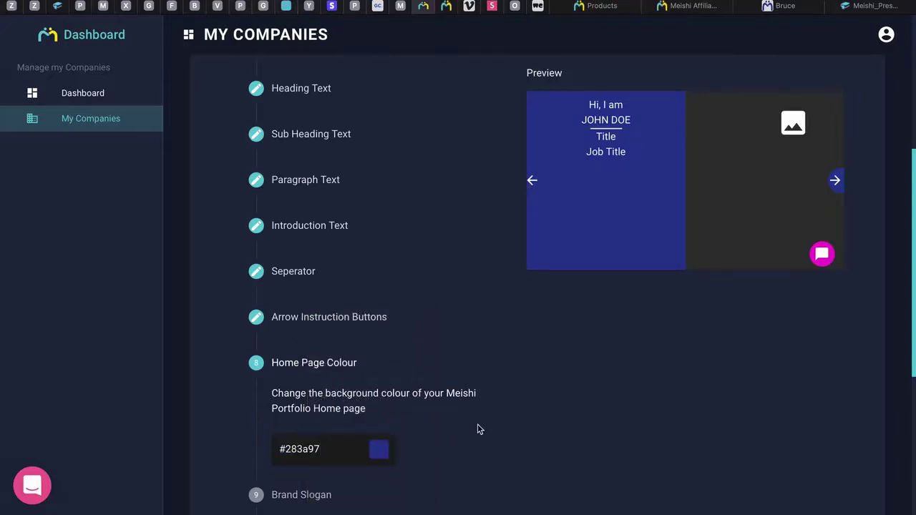
scroll(468, 374, down, 5)
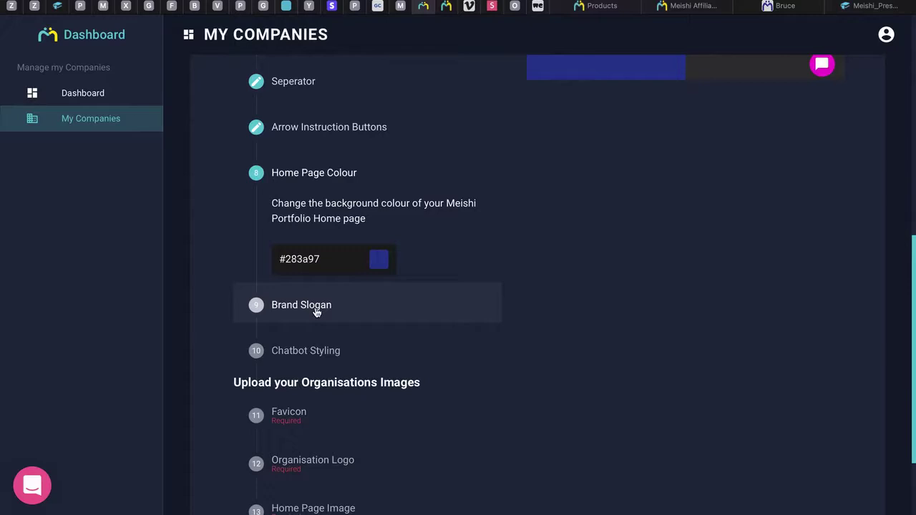
scroll(315, 312, up, 4)
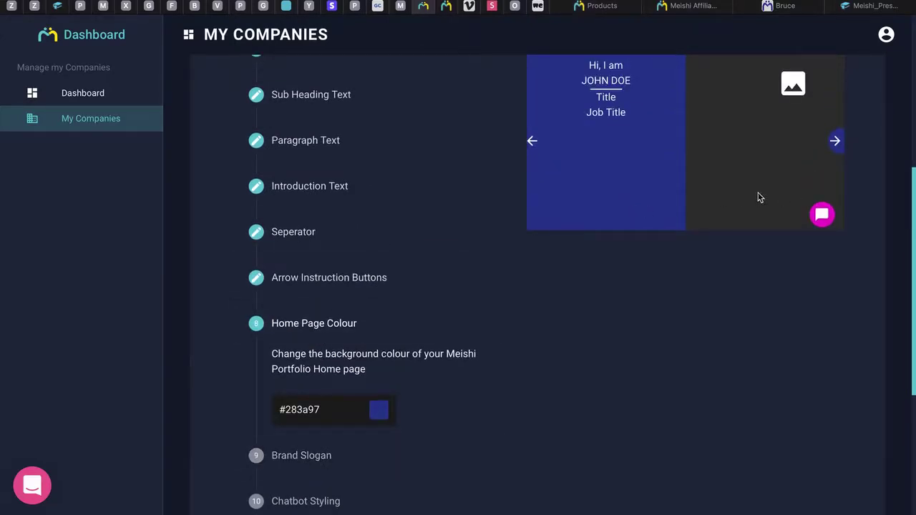
scroll(405, 432, down, 3)
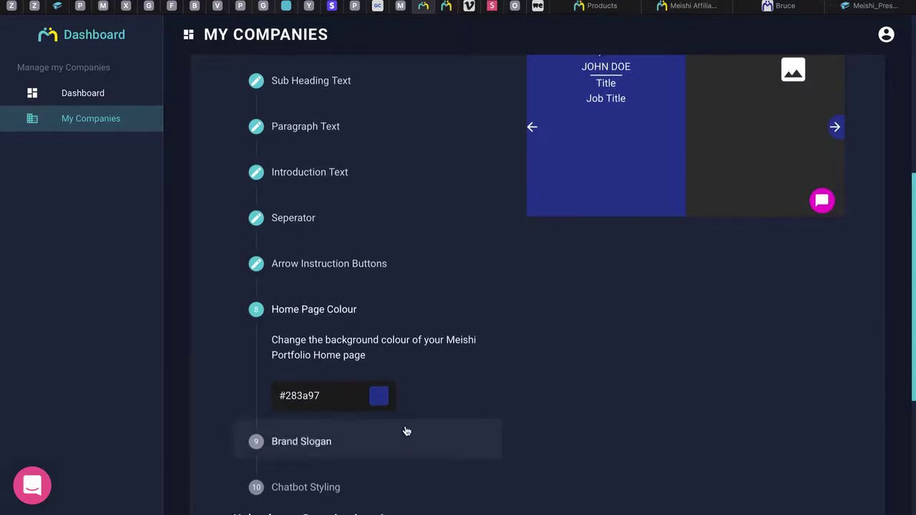
Step: Replace the chatbot's pink #f31dd3 background with #283a97 in Chatbot Styling
click(318, 381)
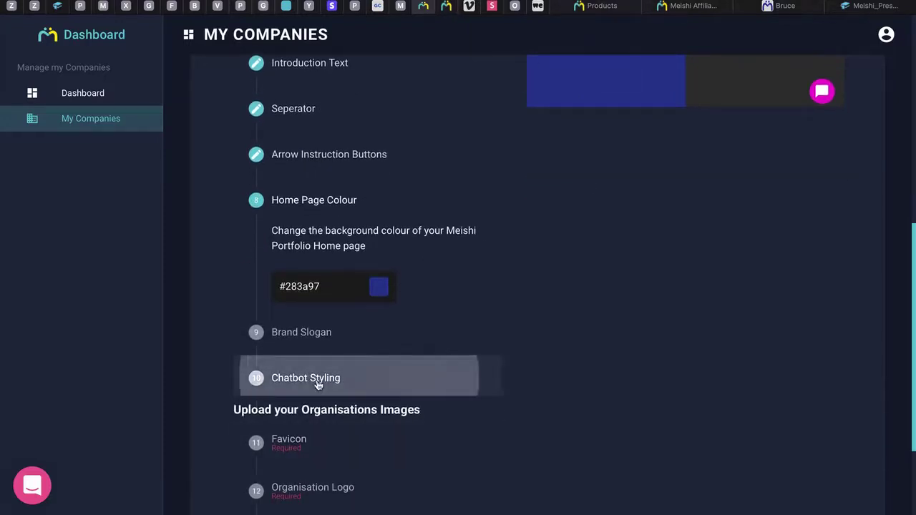
scroll(507, 415, down, 3)
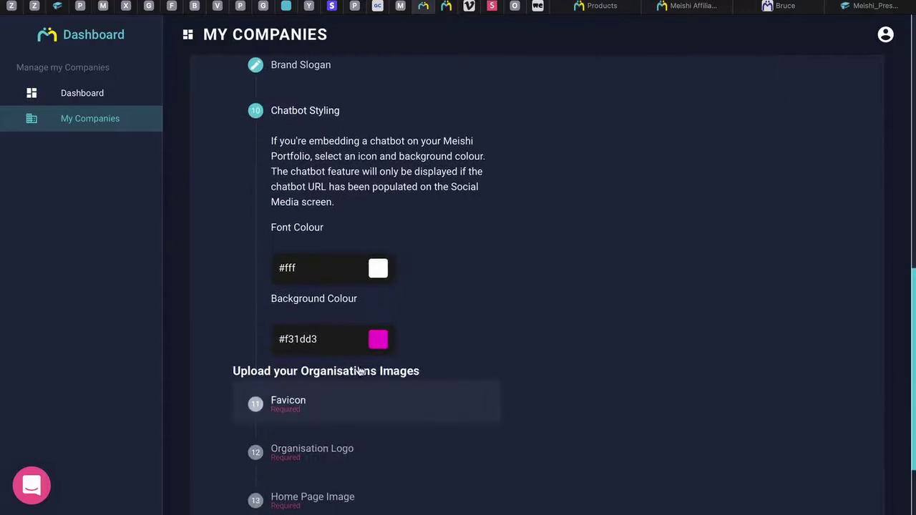
drag(326, 330, 247, 336)
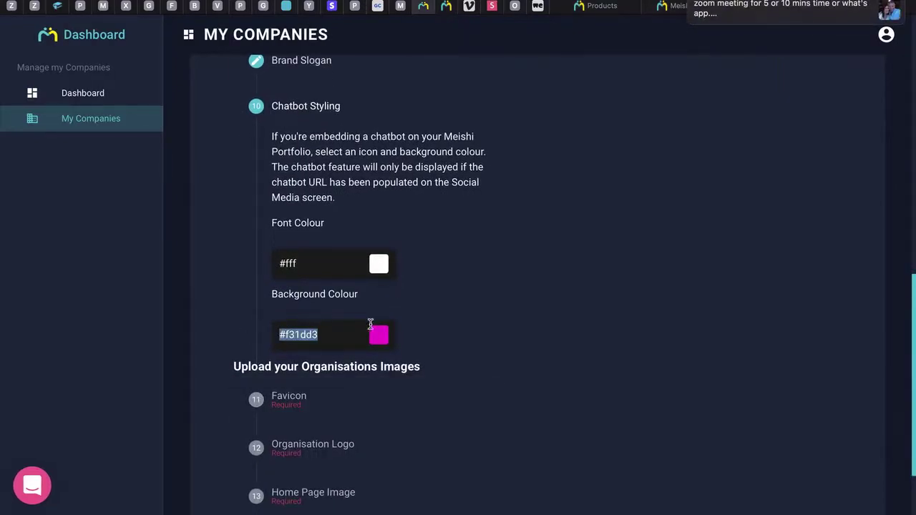
right_click(309, 334)
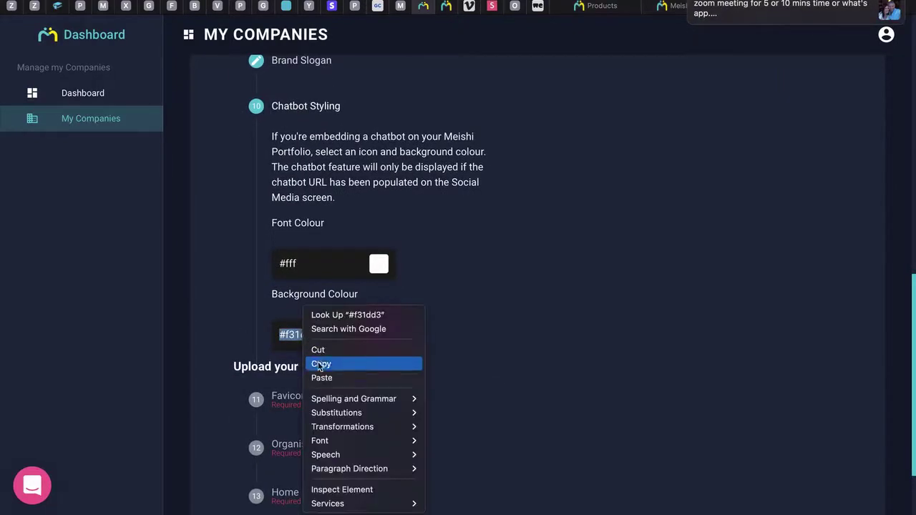
key(Return)
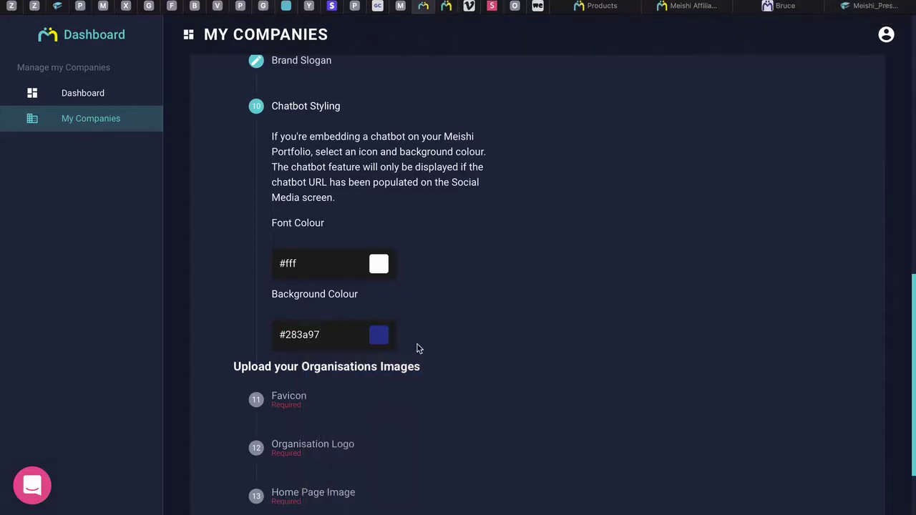
scroll(408, 357, down, 2)
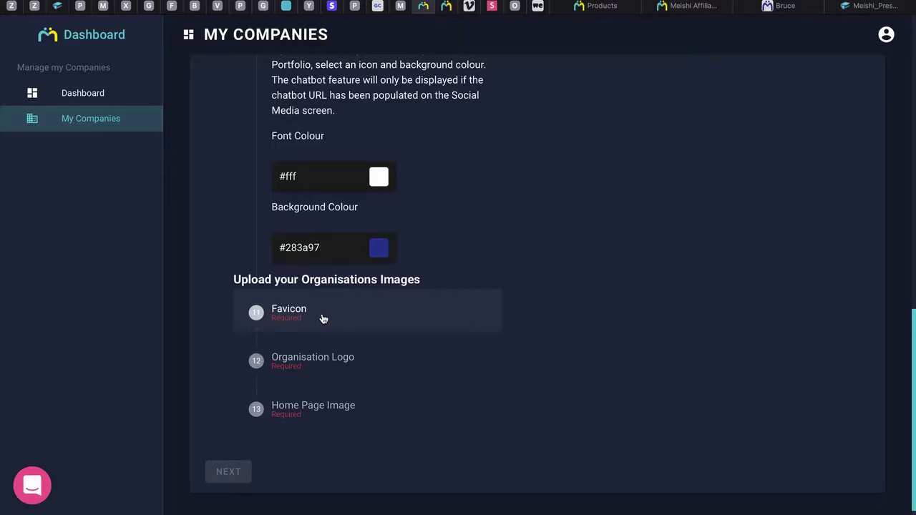
Step: Upload Meishi - Red Blue.png as the favicon image
click(279, 313)
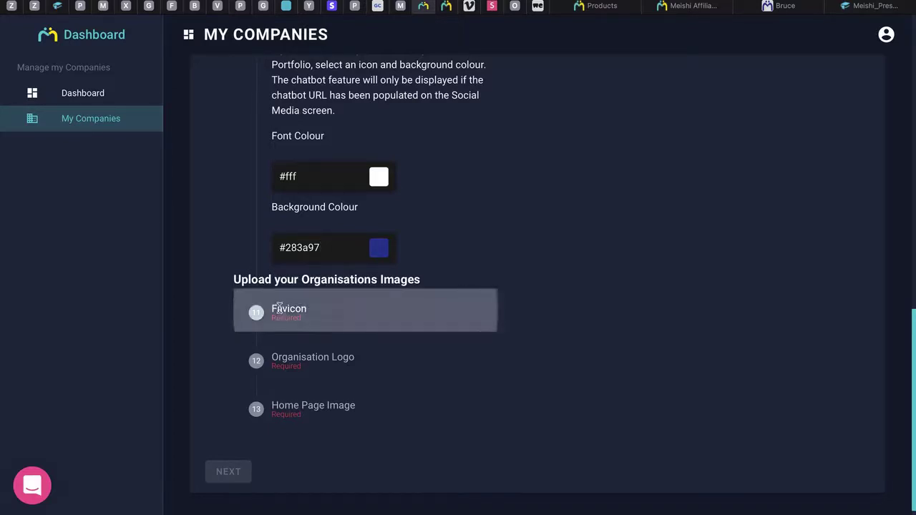
scroll(382, 329, down, 4)
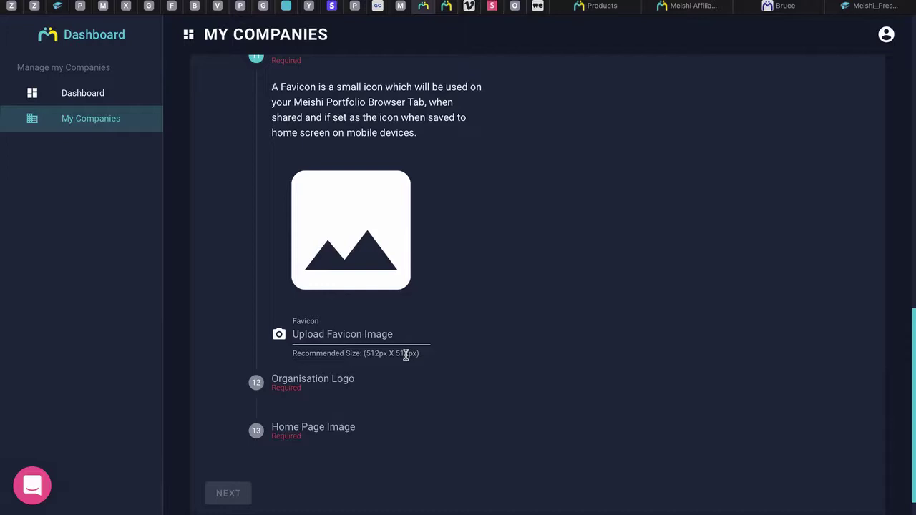
click(279, 335)
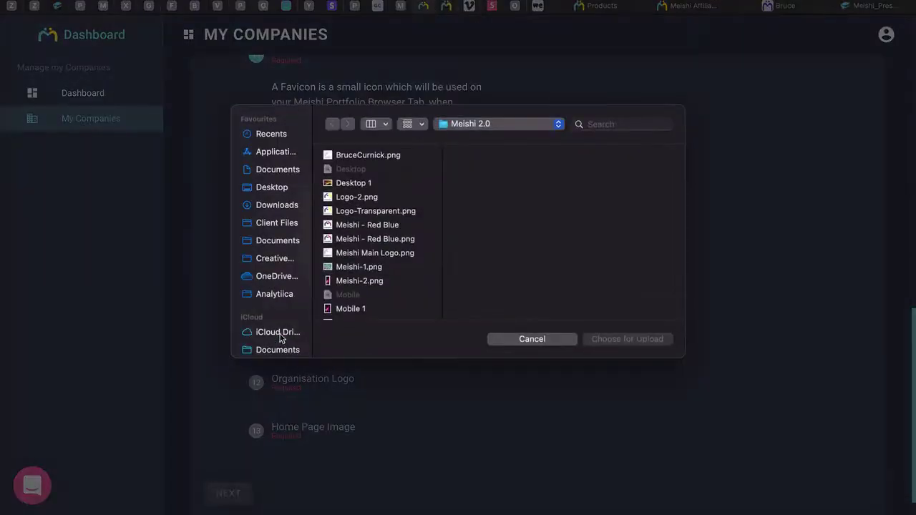
click(375, 238)
click(627, 338)
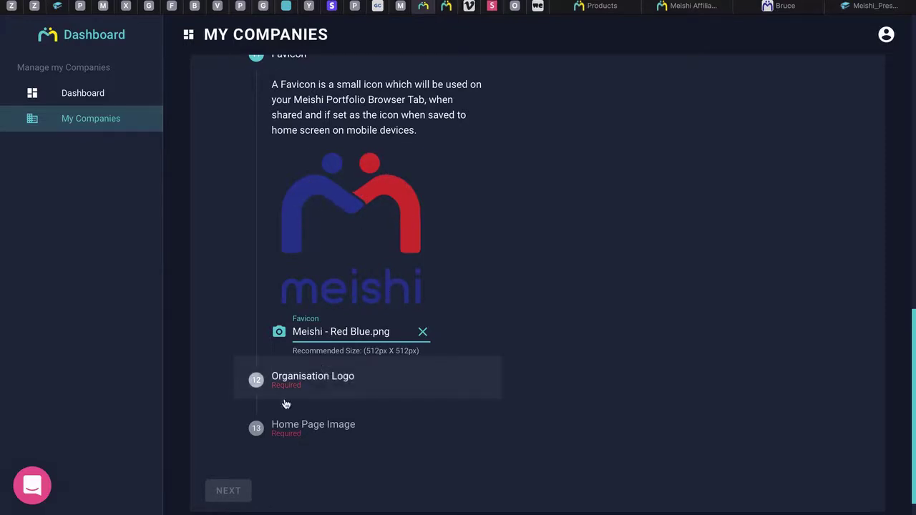
click(323, 383)
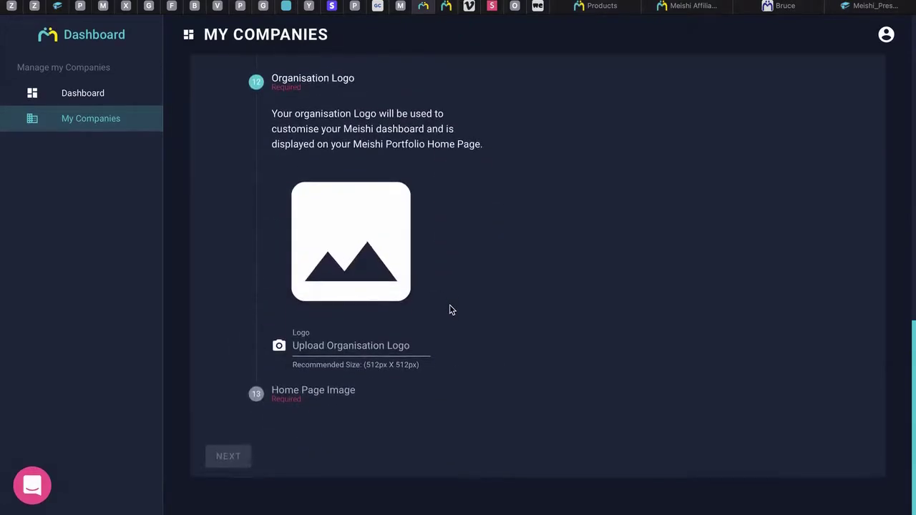
Step: Choose Meishi - Red Blue.png as the organisation logo and expand Home Page Image
click(279, 348)
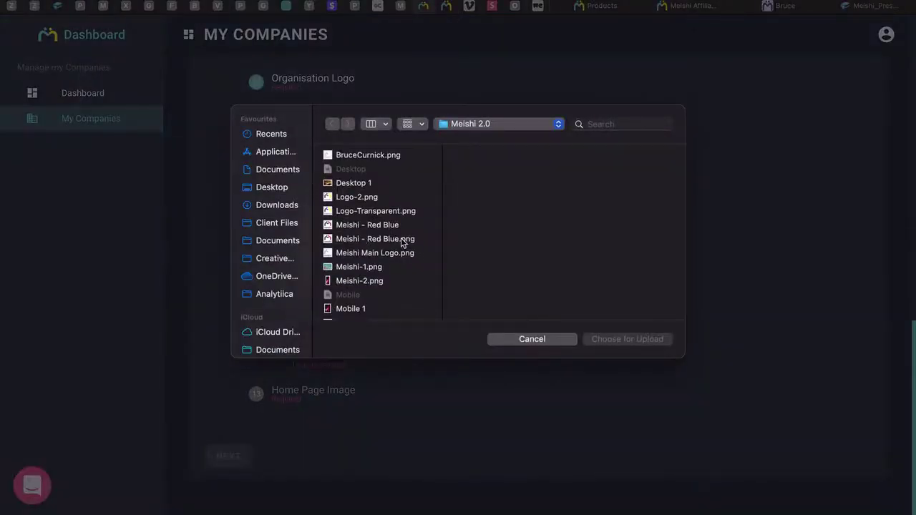
double_click(401, 241)
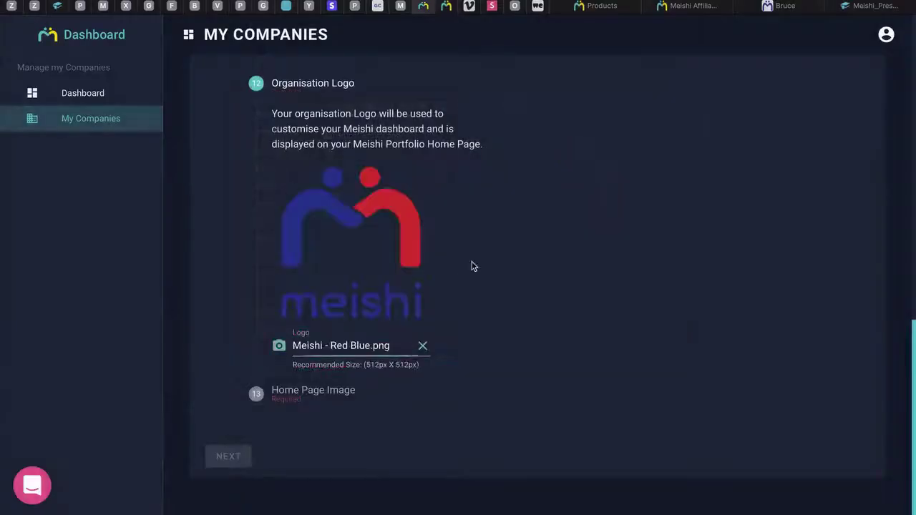
click(339, 397)
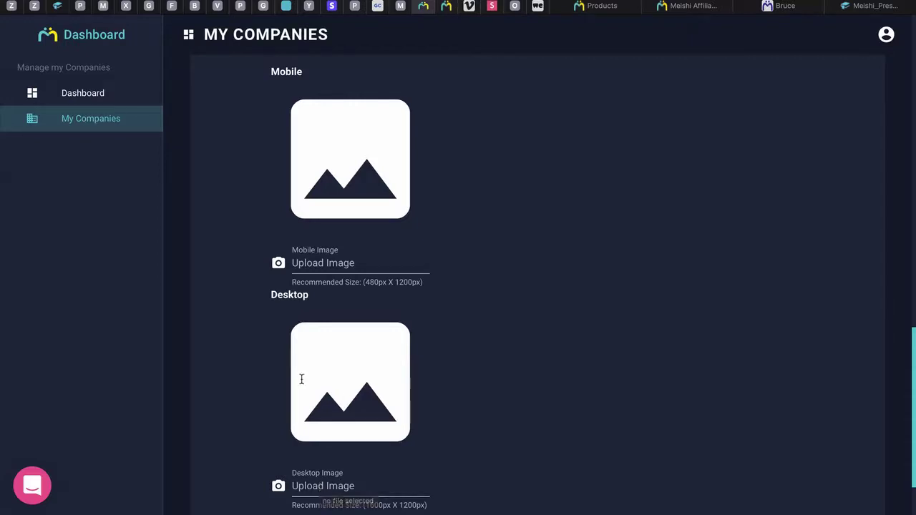
scroll(459, 255, down, 2)
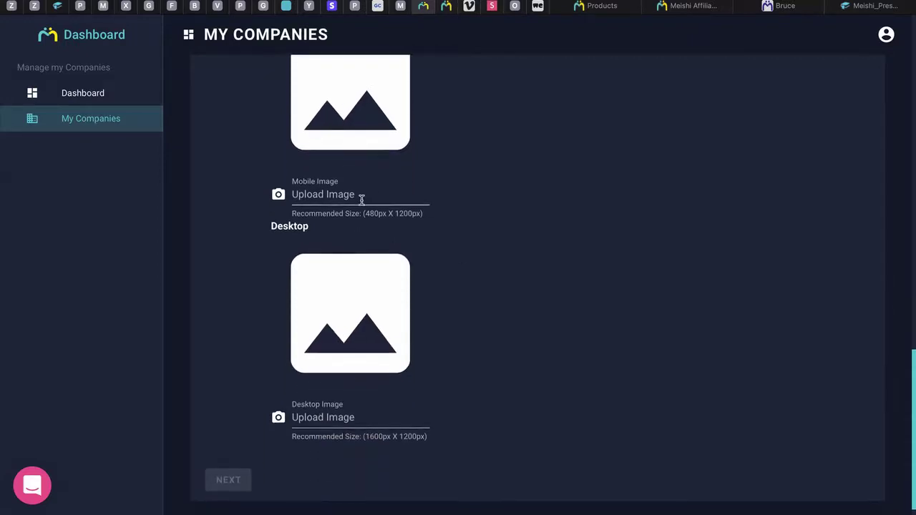
scroll(395, 213, up, 1)
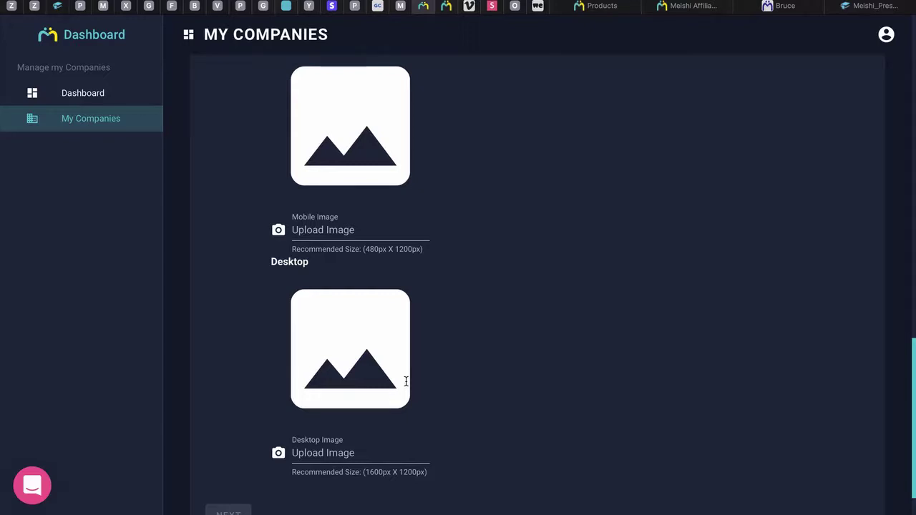
scroll(404, 380, up, 2)
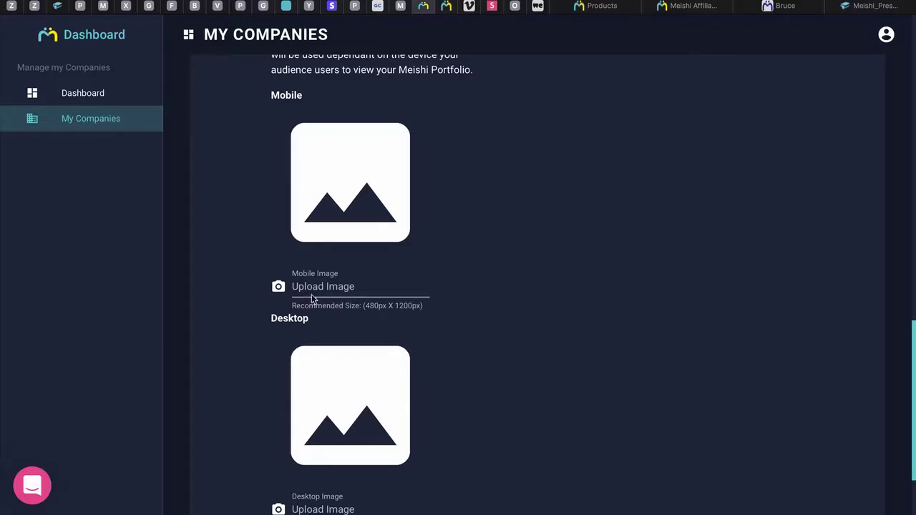
Step: Upload Lp-Mobile-Lettus.png from Documents > Meishi > New > Urban Organics as the mobile image
click(279, 289)
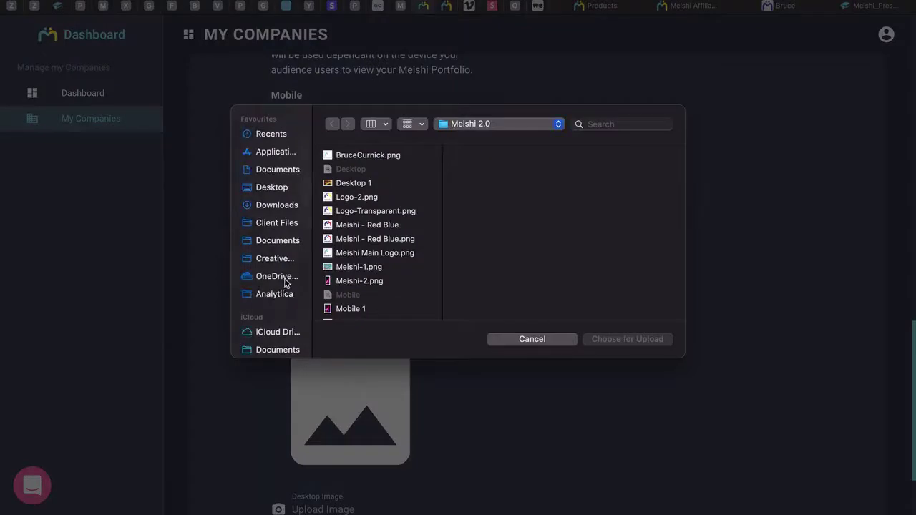
scroll(296, 345, down, 1)
click(292, 328)
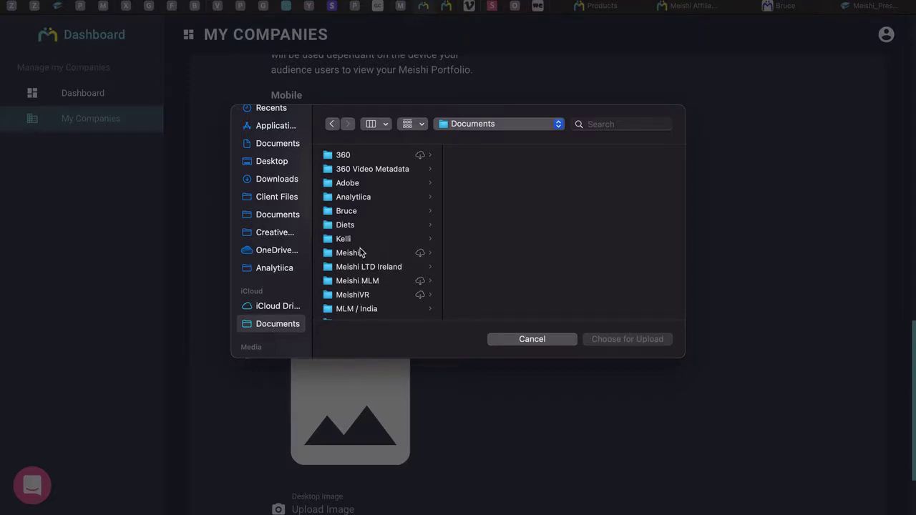
click(360, 255)
scroll(479, 234, down, 5)
click(474, 278)
scroll(622, 258, down, 5)
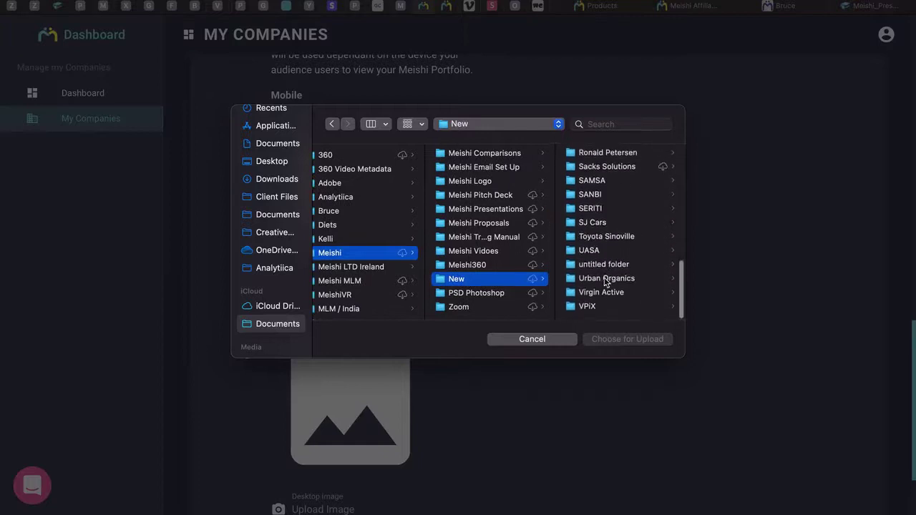
click(603, 280)
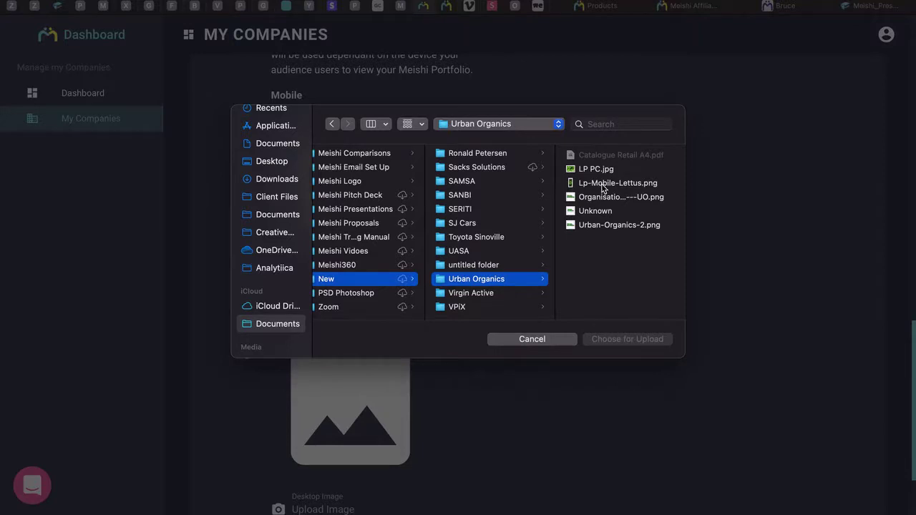
click(601, 183)
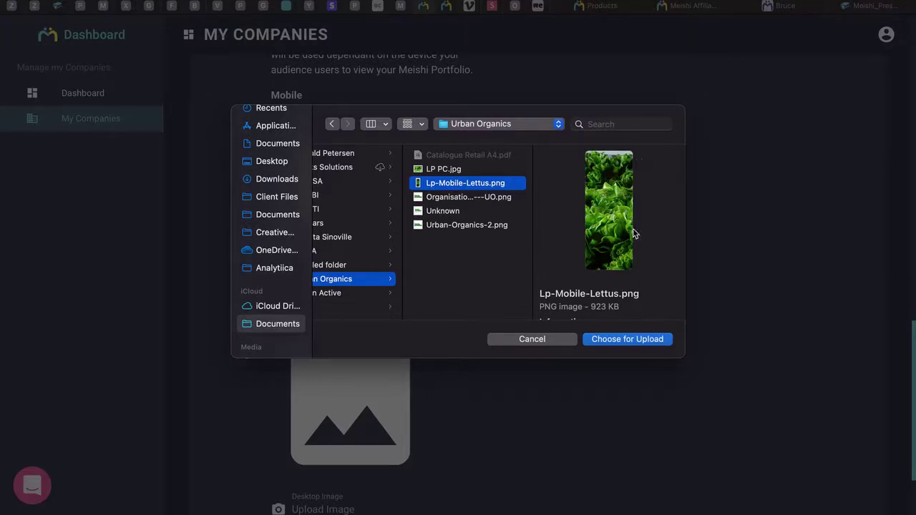
click(632, 342)
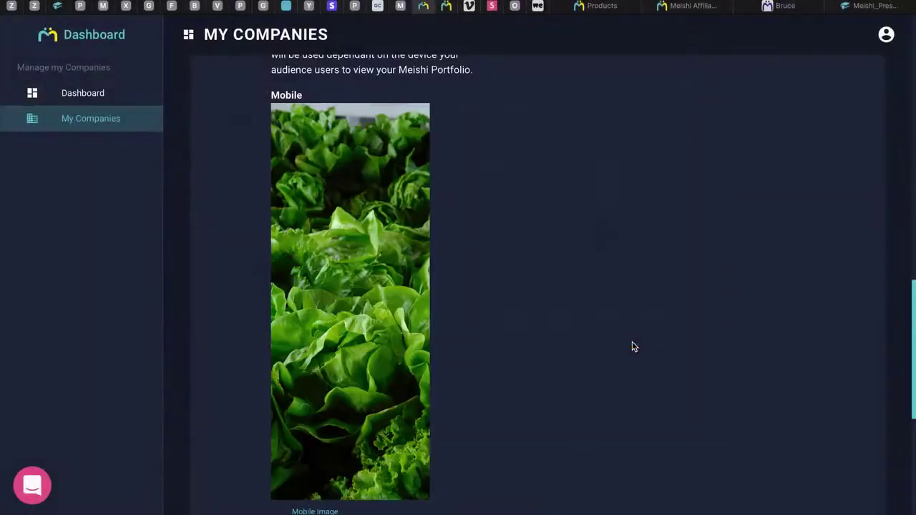
Step: Upload LP PC.jpg as the desktop home page image
scroll(512, 361, down, 5)
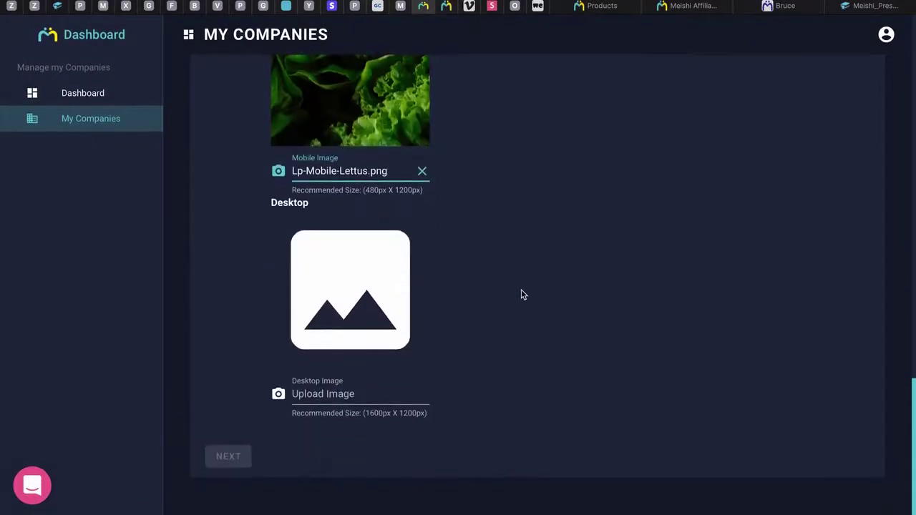
scroll(520, 294, up, 6)
scroll(520, 288, down, 6)
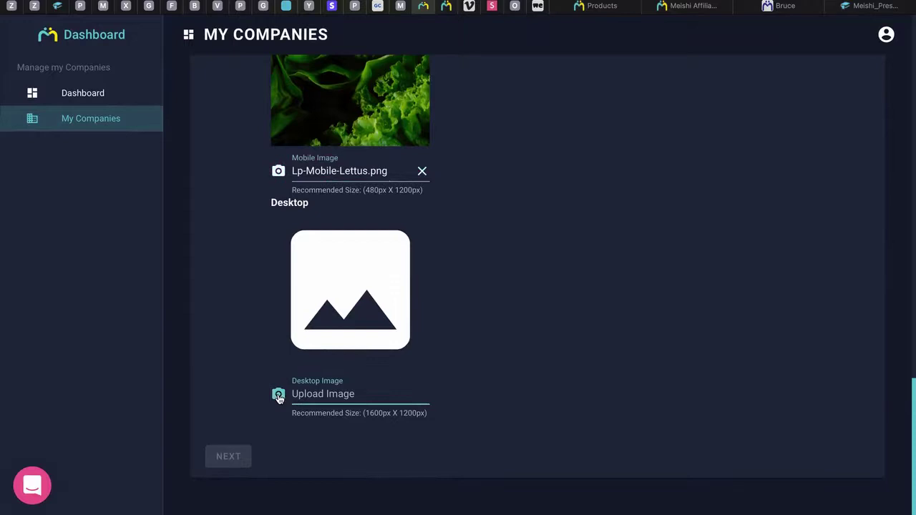
click(278, 395)
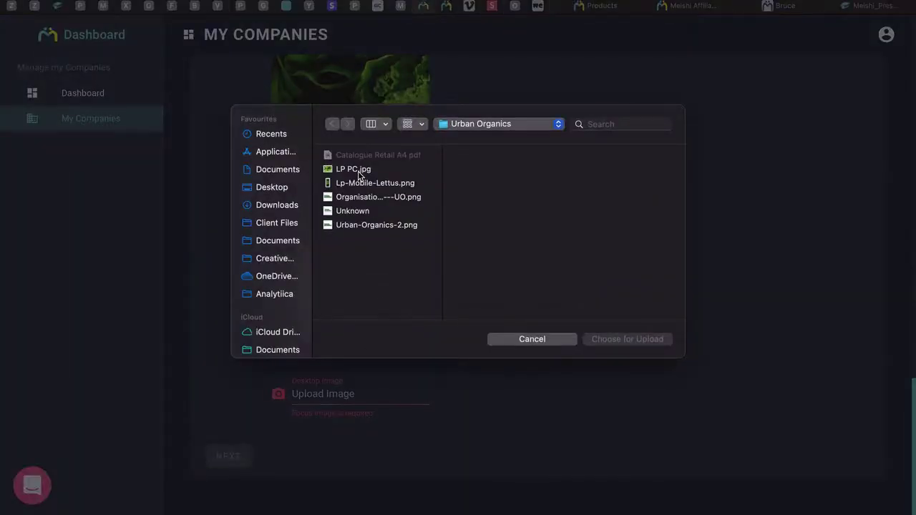
click(357, 171)
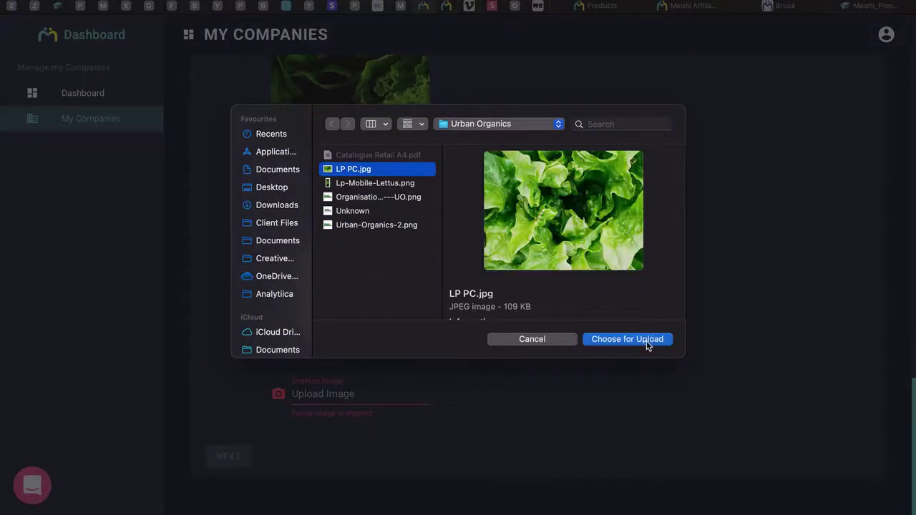
click(628, 340)
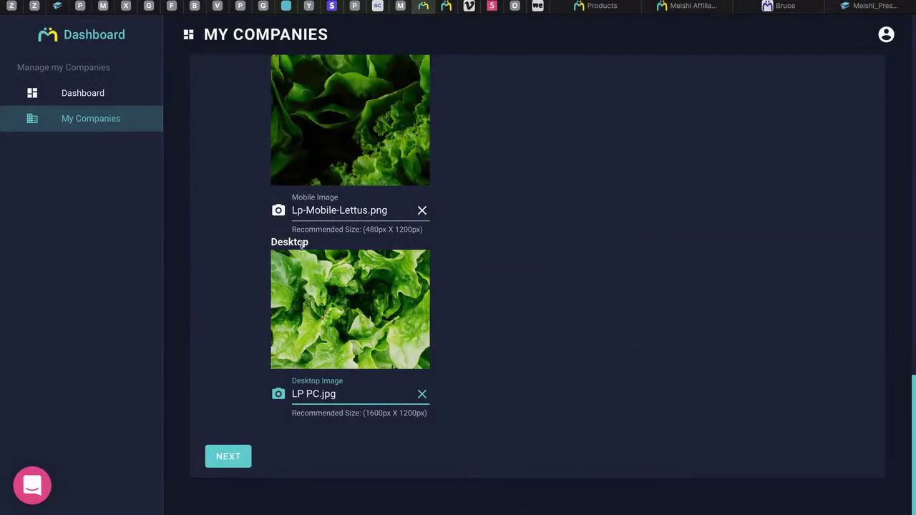
Step: Set the About page button background to #283A97 after briefly trying grey shades
scroll(474, 261, down, 1)
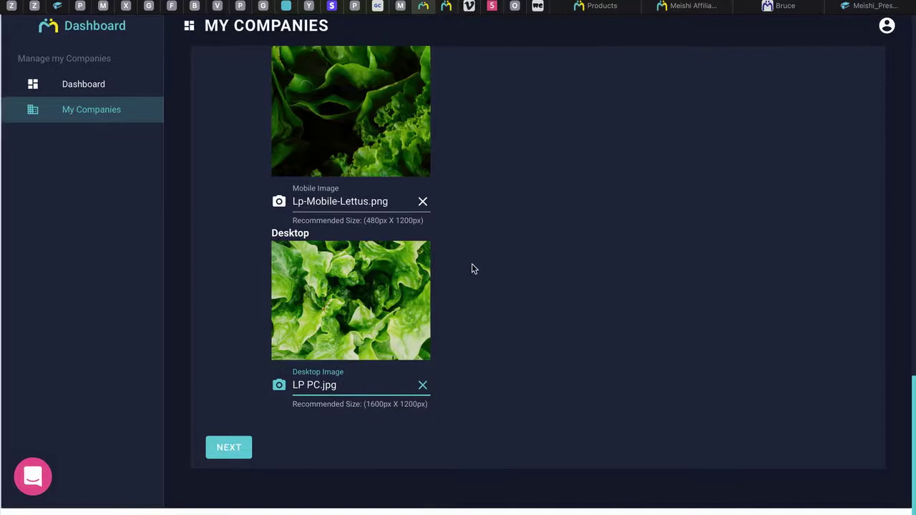
click(229, 452)
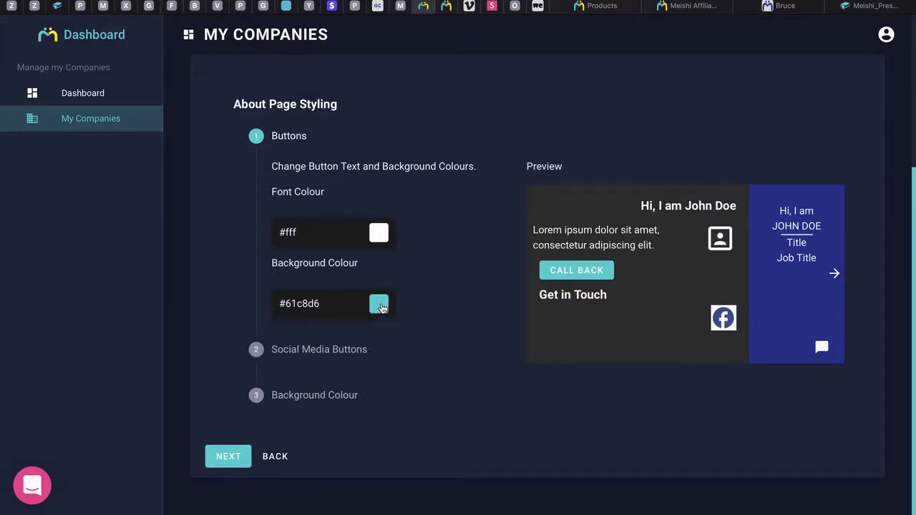
click(380, 306)
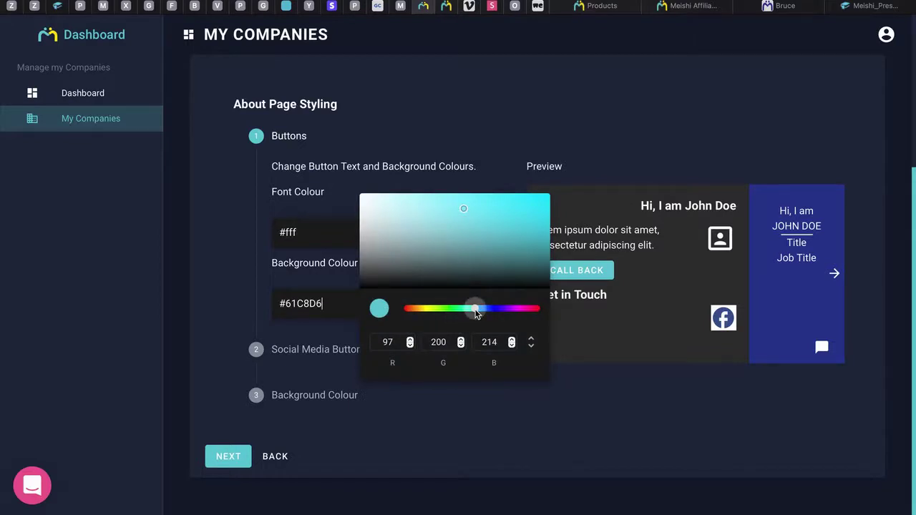
mouse_move(362, 256)
mouse_down()
mouse_move(352, 258)
mouse_move(351, 242)
mouse_up()
click(347, 257)
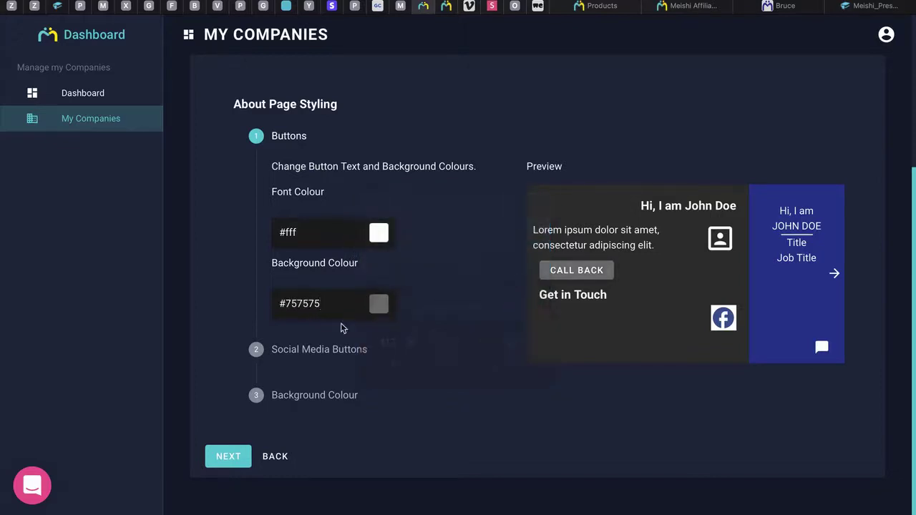
drag(337, 304, 274, 302)
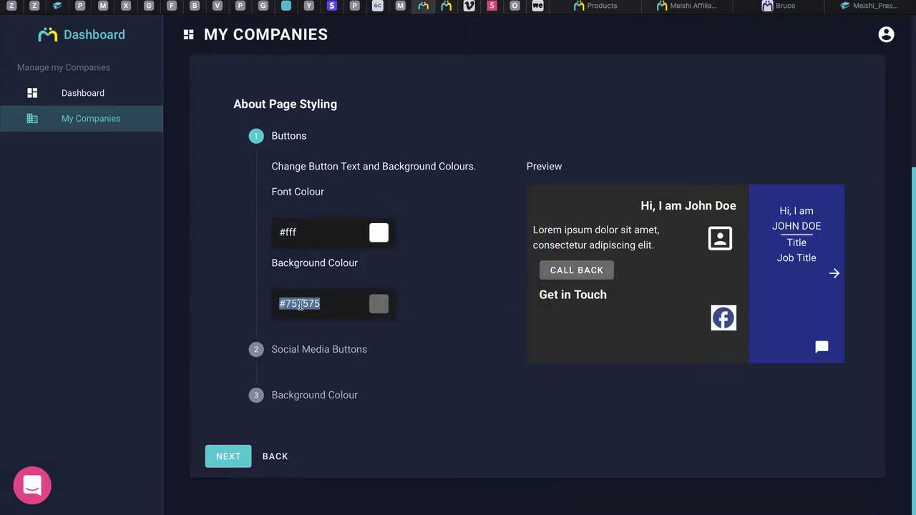
right_click(300, 305)
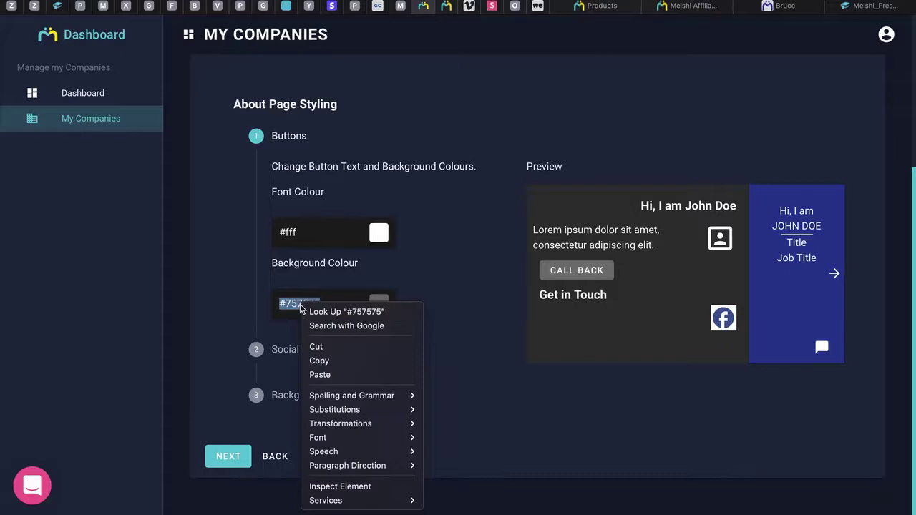
click(320, 375)
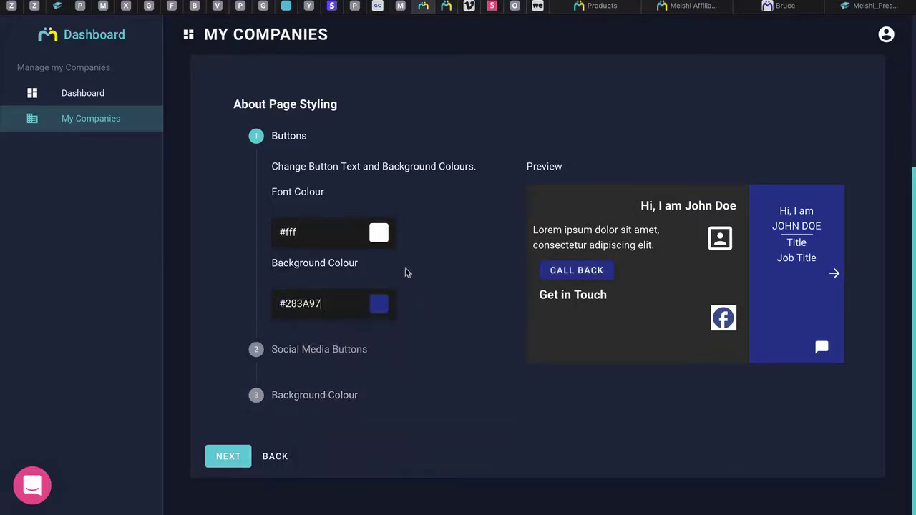
click(396, 350)
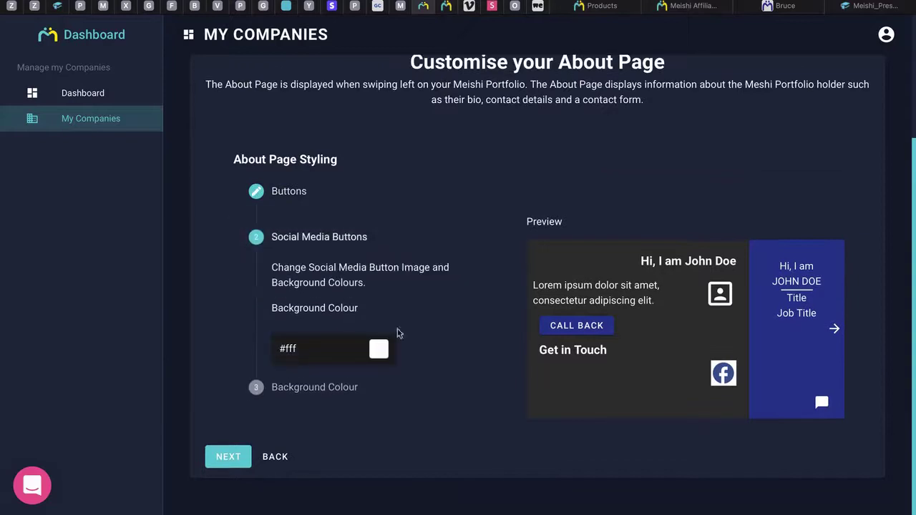
Step: Set the About page background to grey #636363 and copy that hex value
click(358, 385)
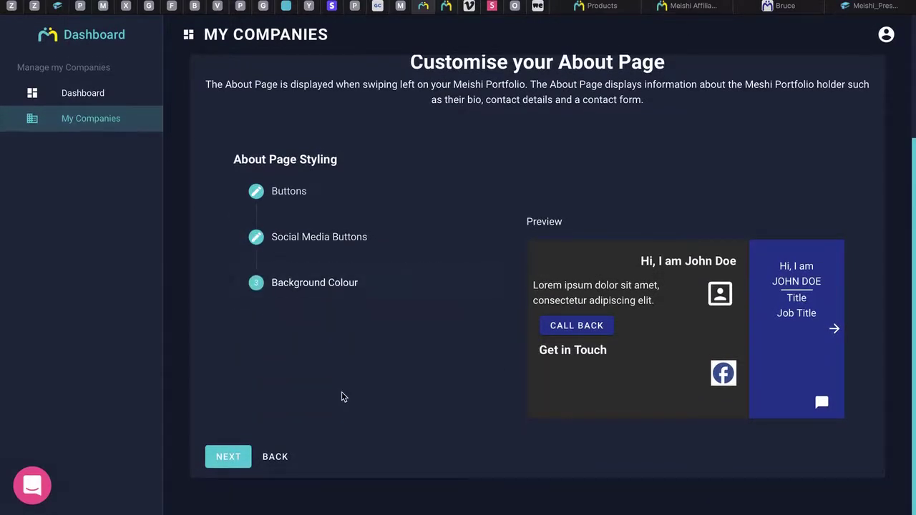
click(380, 373)
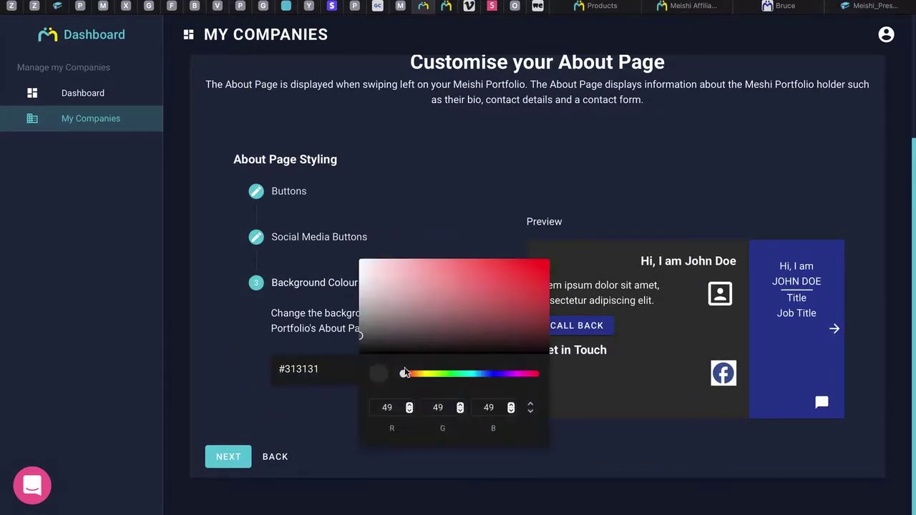
mouse_move(360, 338)
mouse_down()
mouse_move(365, 312)
mouse_move(360, 336)
mouse_move(359, 318)
mouse_up()
click(303, 365)
drag(327, 369, 280, 369)
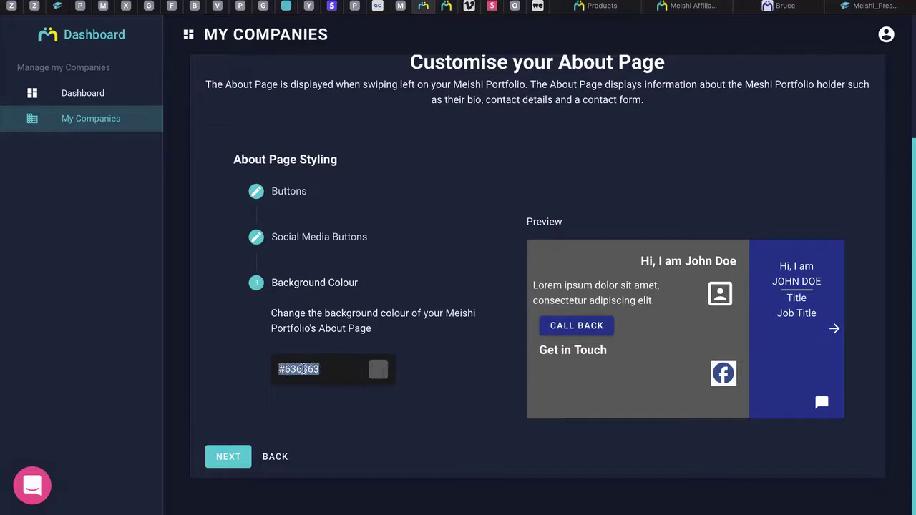
right_click(308, 370)
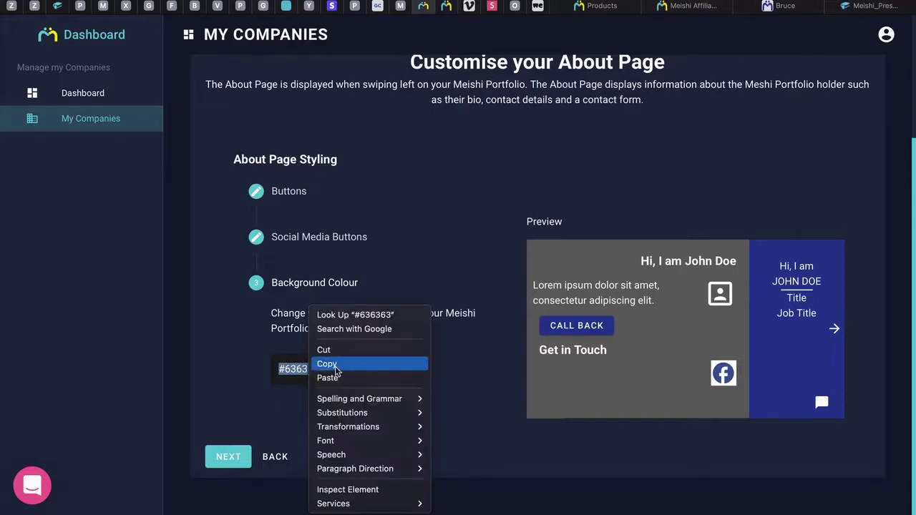
click(333, 363)
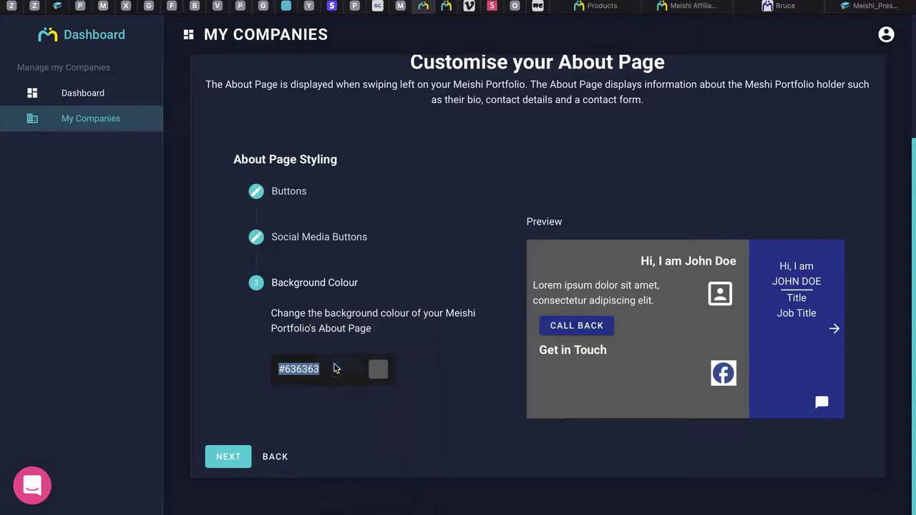
click(230, 462)
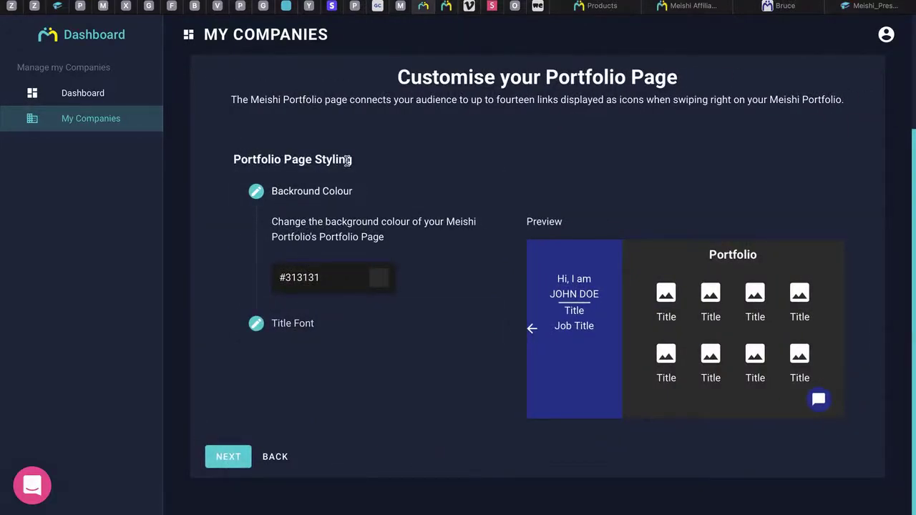
Step: Replace the #313131 background with grey #636363, check the #fff title font, and continue to template settings
drag(332, 277, 274, 276)
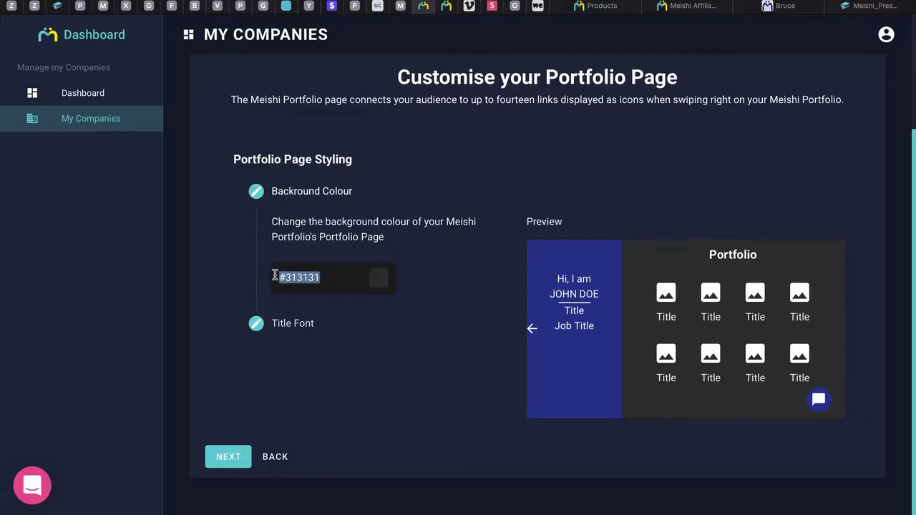
right_click(305, 278)
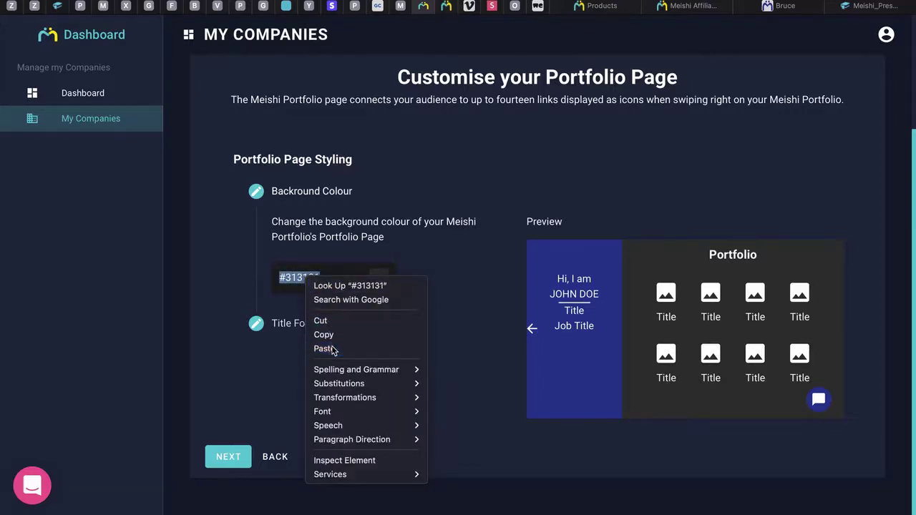
click(323, 348)
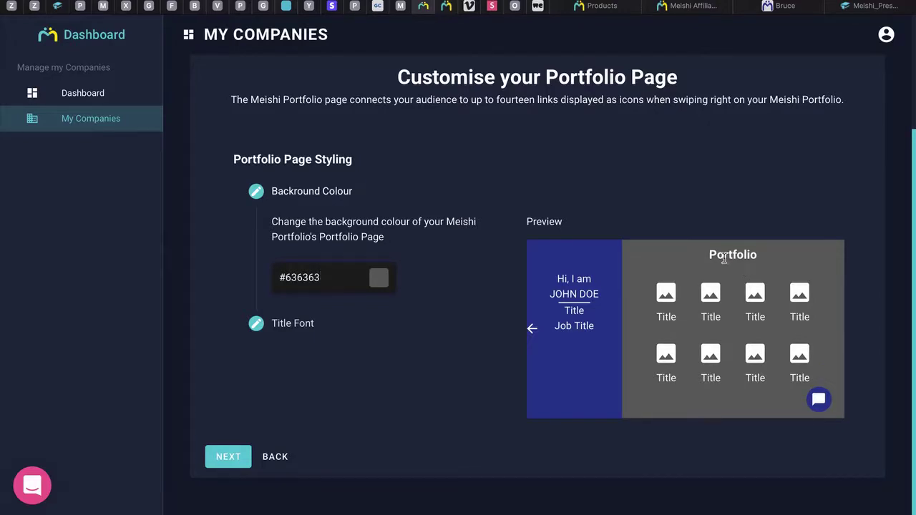
click(297, 324)
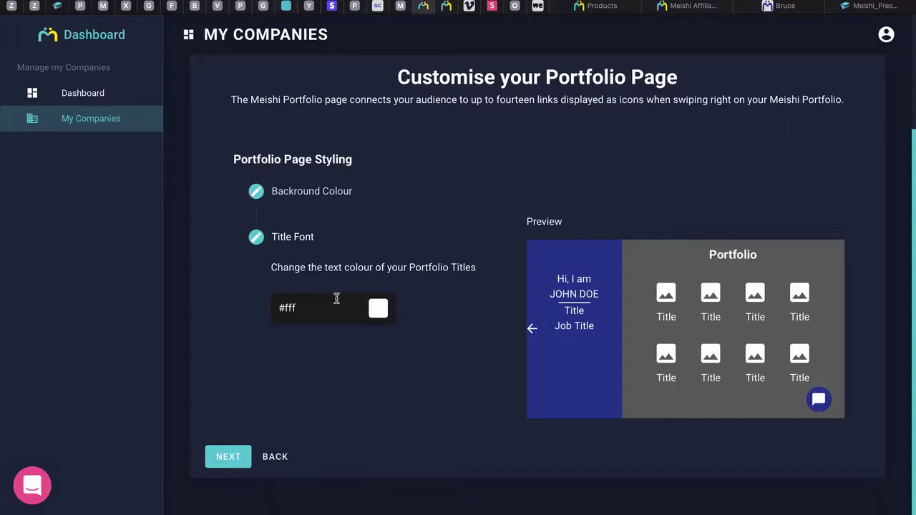
click(226, 458)
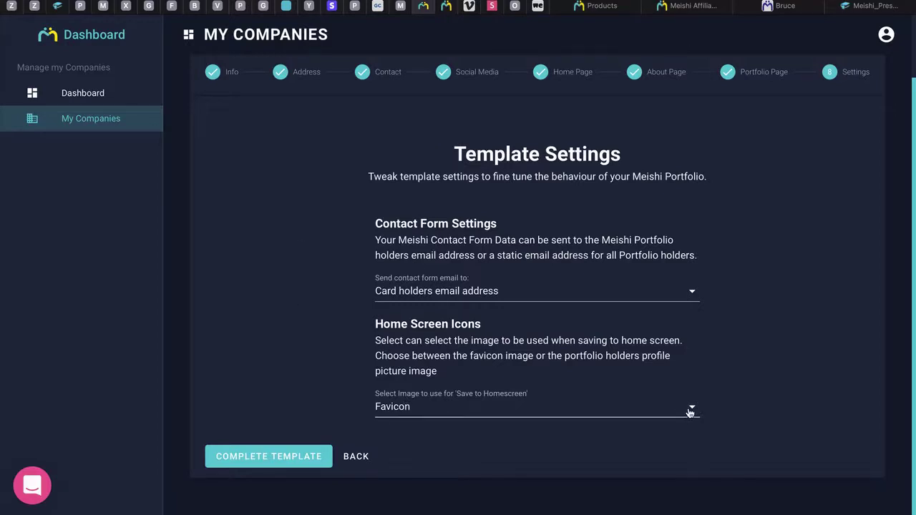
Step: Keep Favicon as the home screen icon, send contact form mail to card holders, and complete the template
click(690, 412)
click(434, 424)
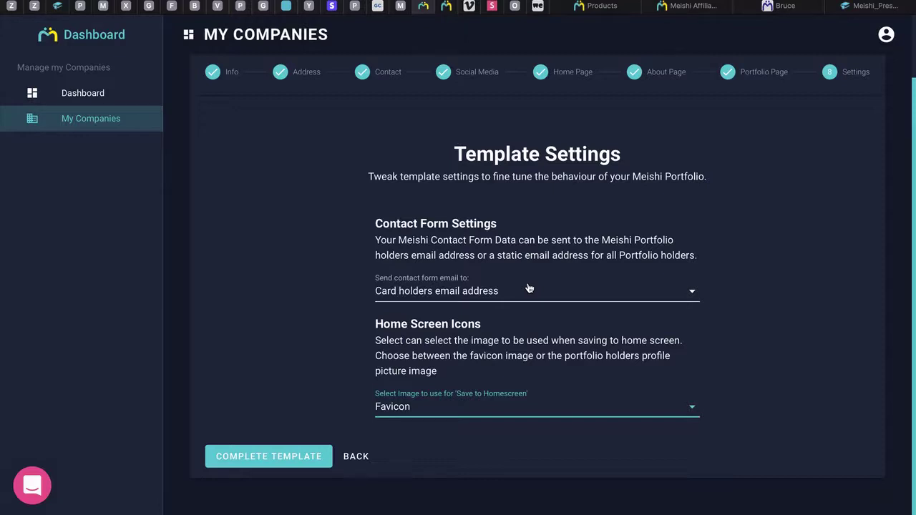
click(684, 295)
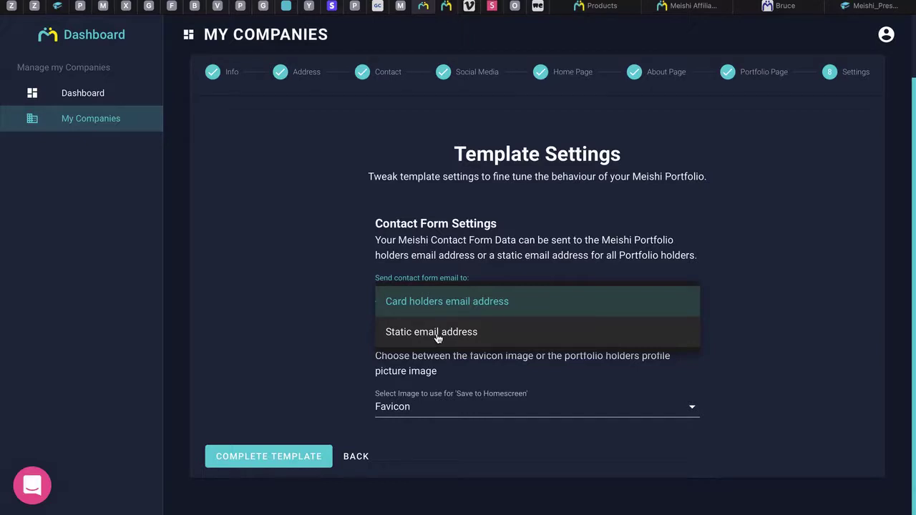
click(446, 305)
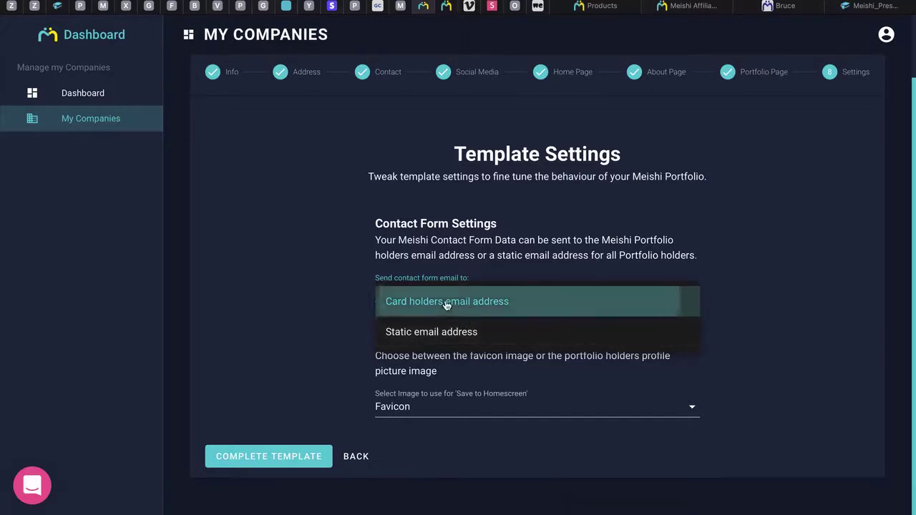
click(265, 458)
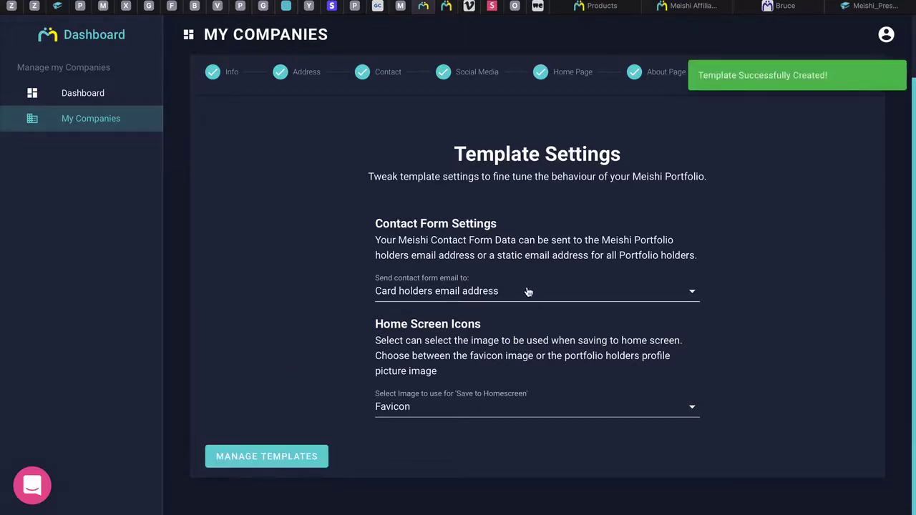
scroll(526, 289, up, 2)
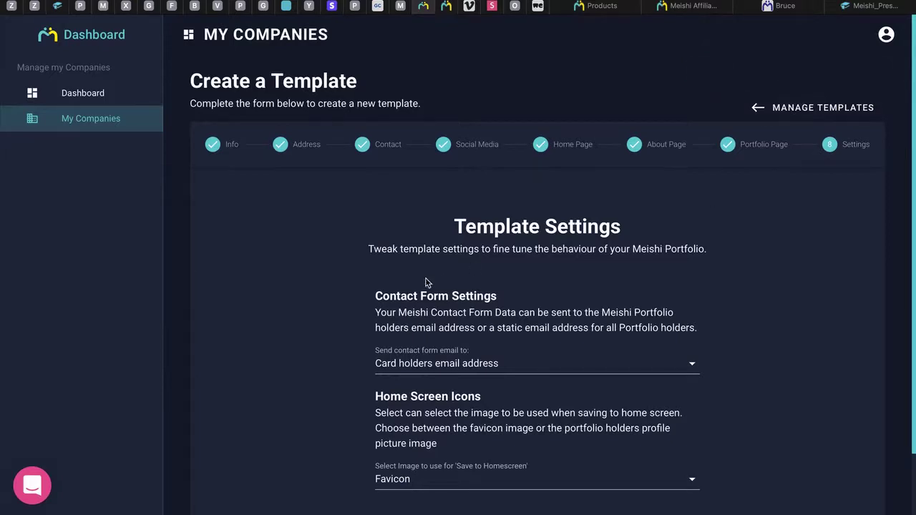
scroll(429, 281, down, 1)
scroll(432, 283, up, 1)
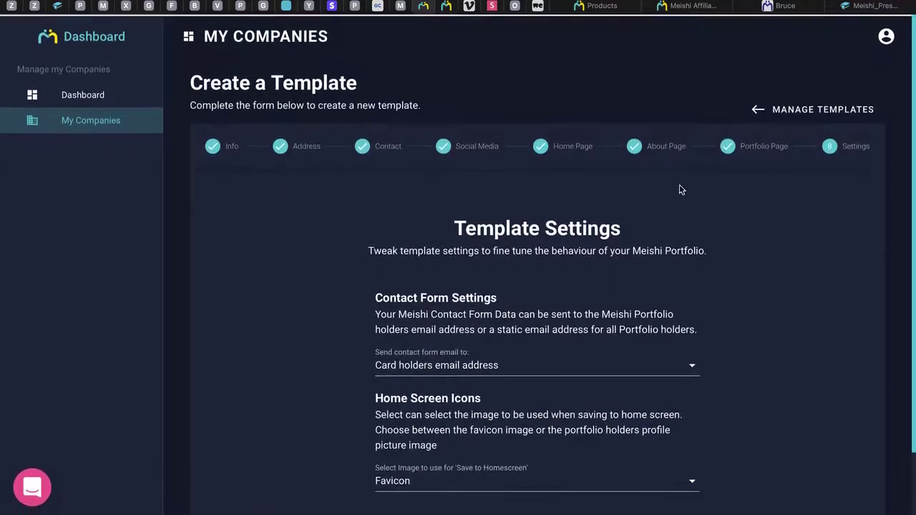
Step: Check that Meishi Making Moves appears in the template list, then go back to the empty teams page
click(770, 113)
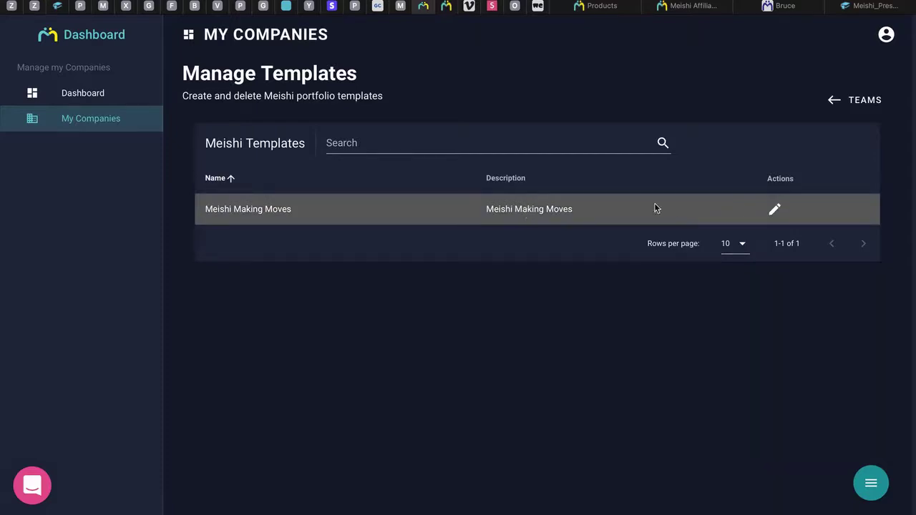
click(868, 489)
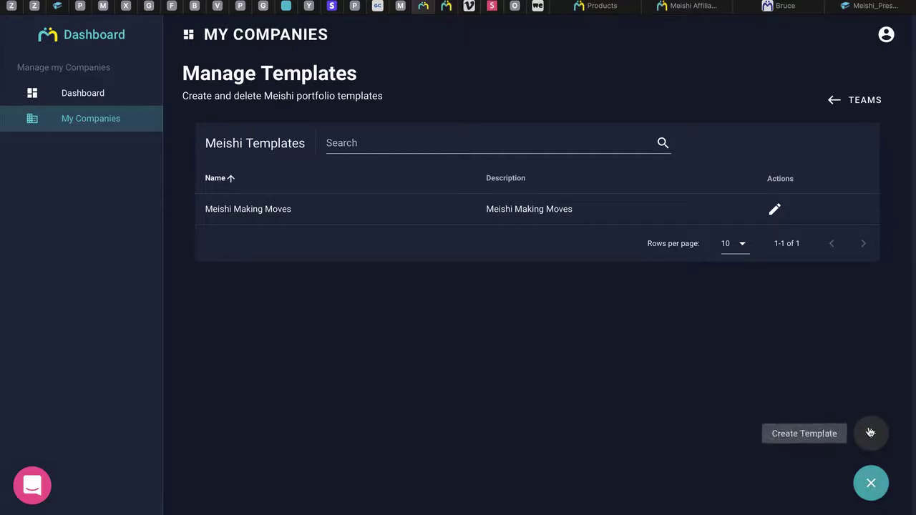
click(833, 100)
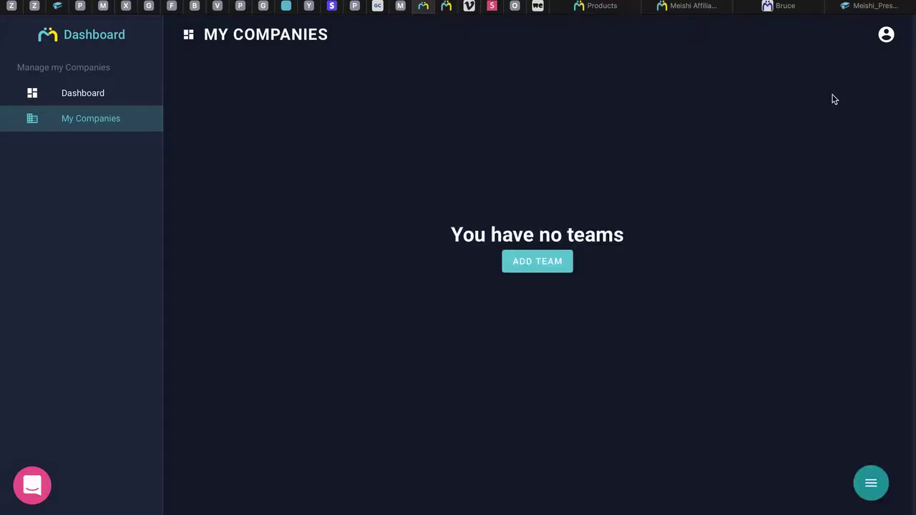
Step: Add team 'Meishi Sales' with description 'Sales' and the Meishi Making Moves template
click(552, 268)
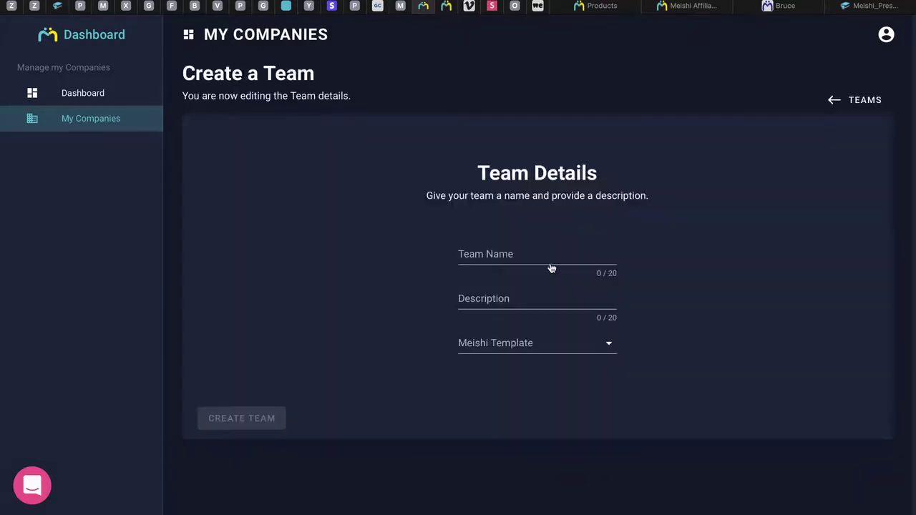
click(499, 253)
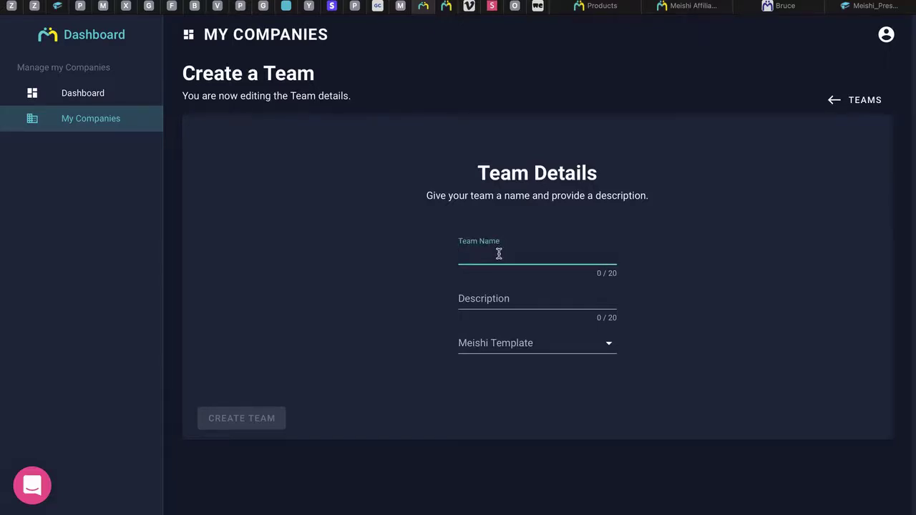
text(Sale)
key(BackSpace)
key(BackSpace)
key(BackSpace)
key(BackSpace)
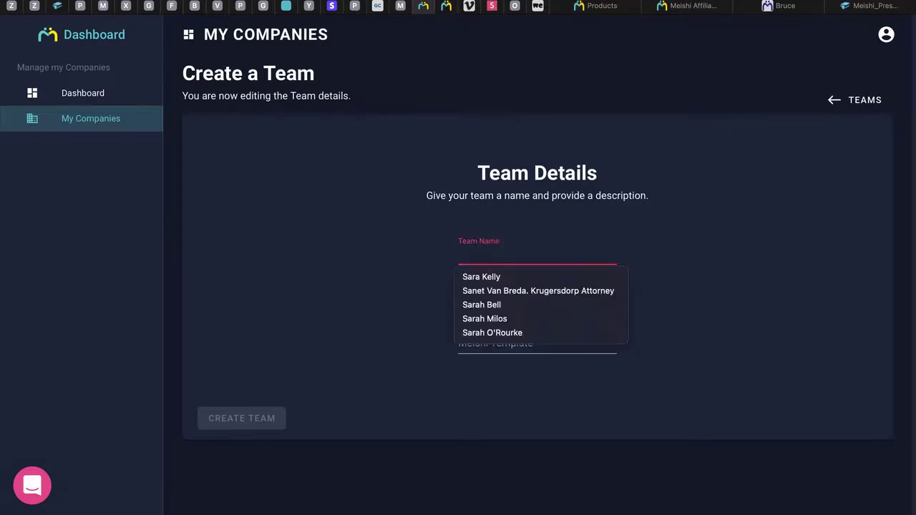
text(Meishi)
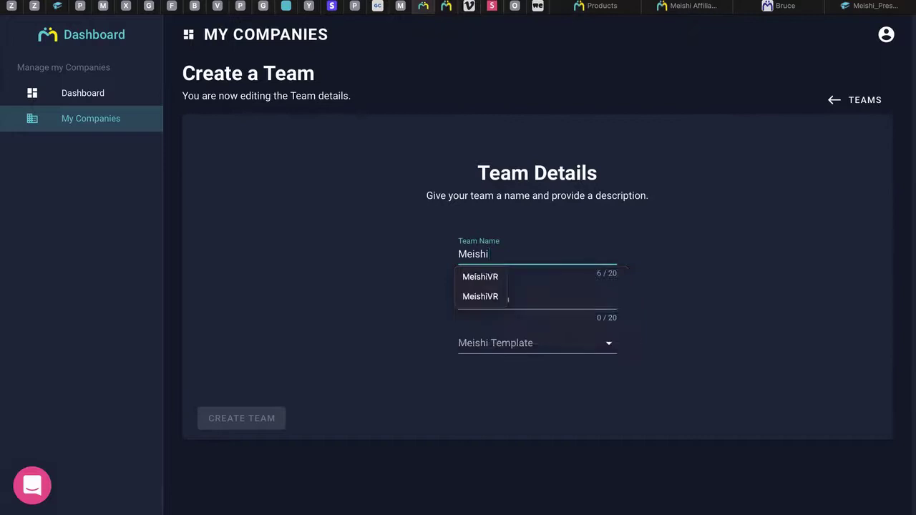
text( Sales)
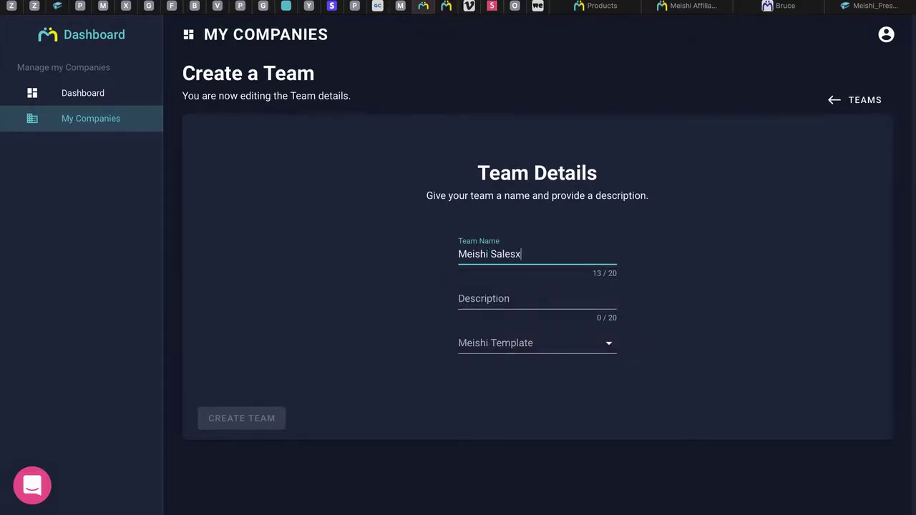
click(552, 296)
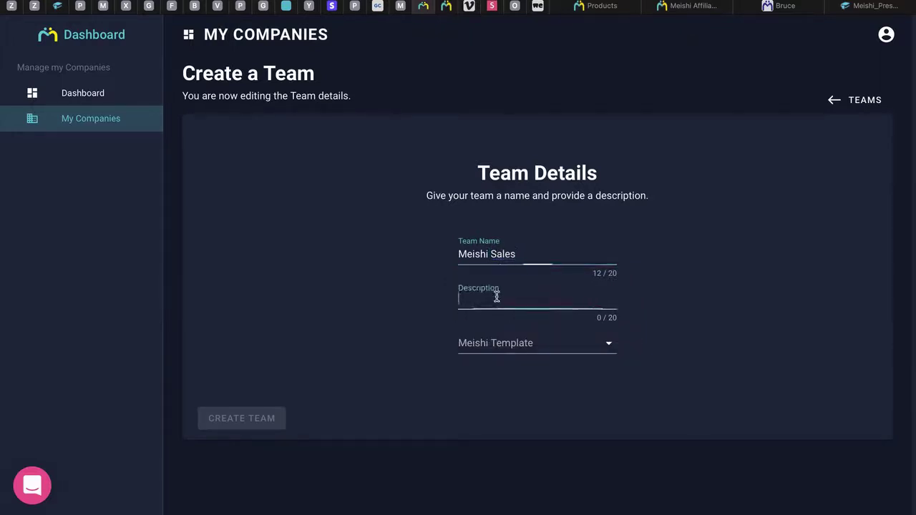
text(Sales)
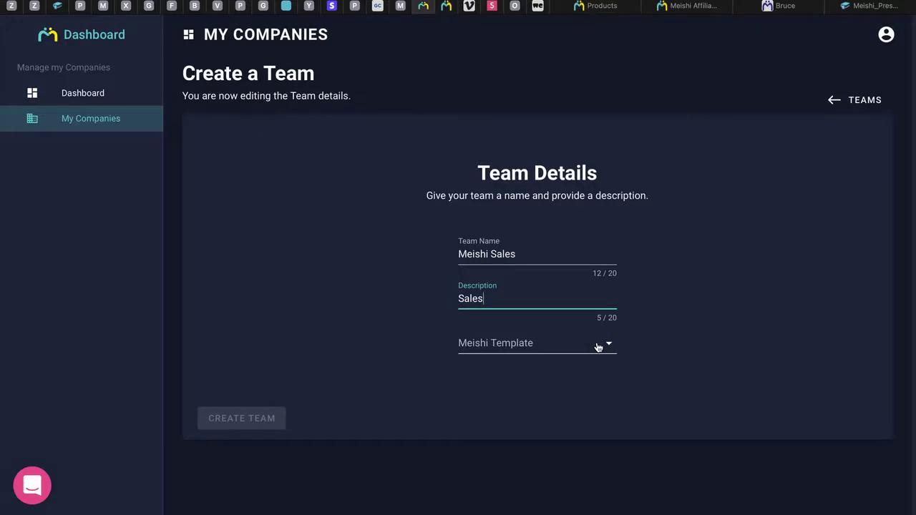
click(598, 347)
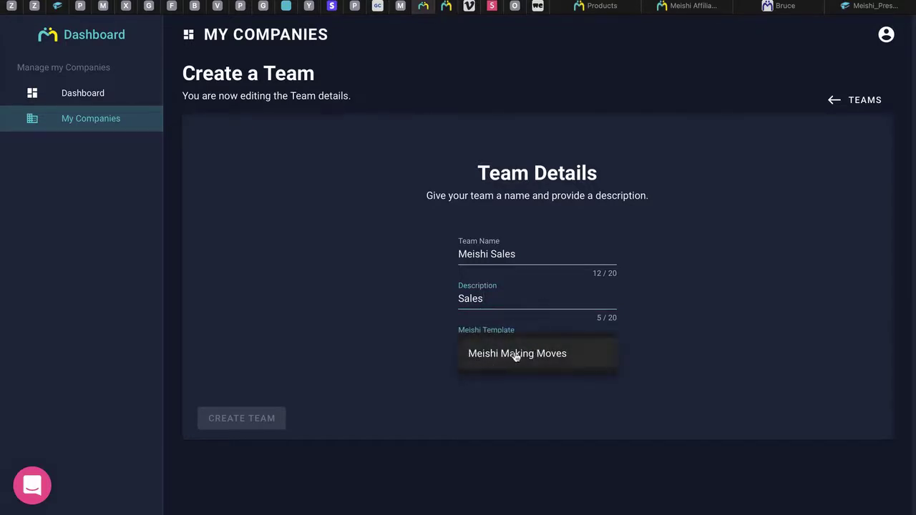
click(538, 354)
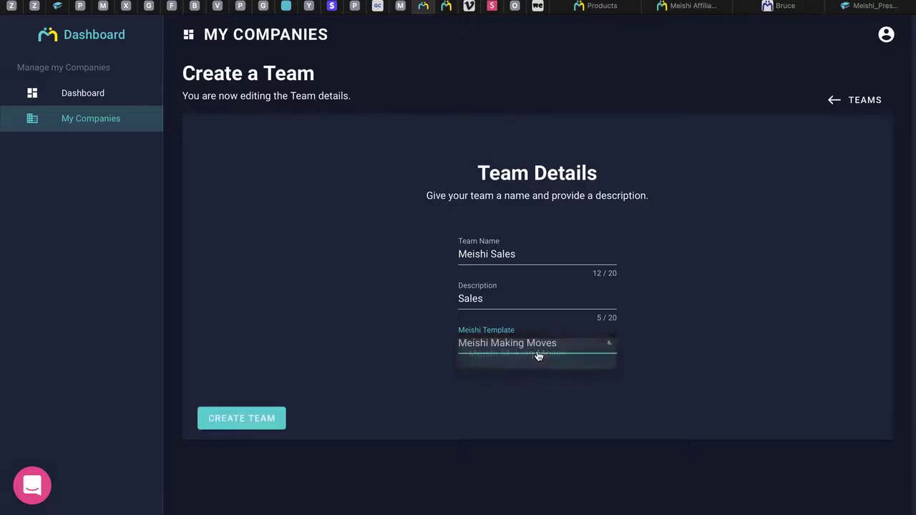
click(241, 418)
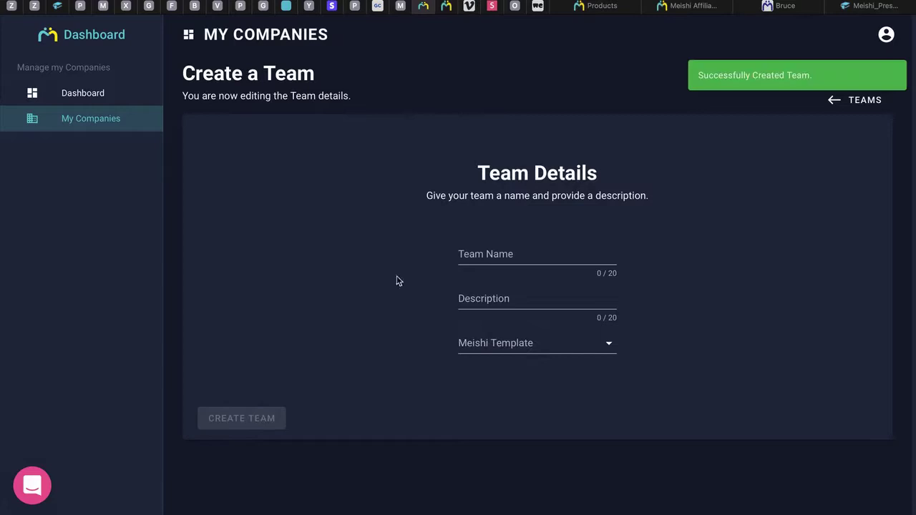
Step: Visit the Meishi Sales team page and its company admins list, then go back out to teams
click(844, 101)
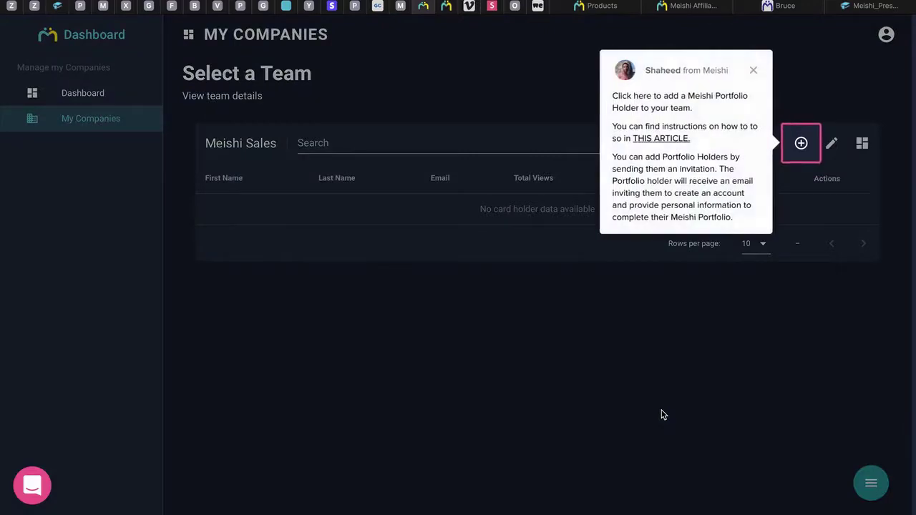
click(752, 72)
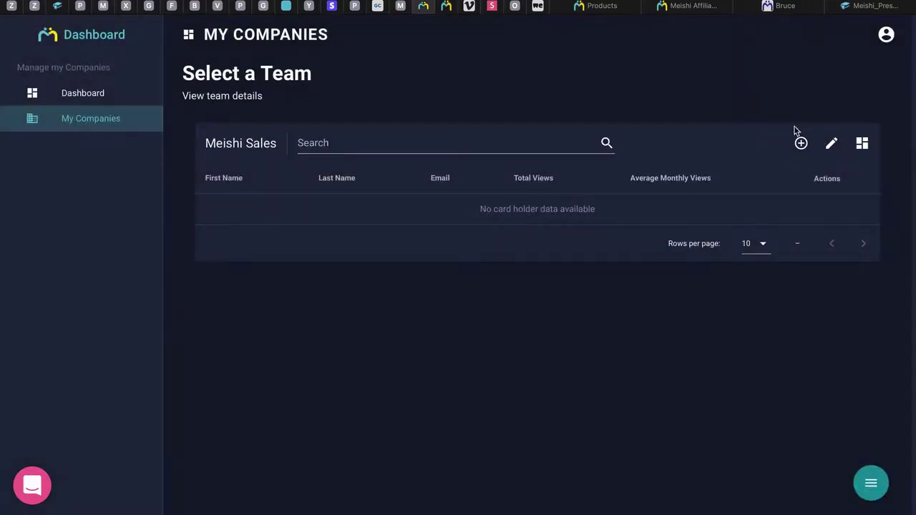
click(872, 486)
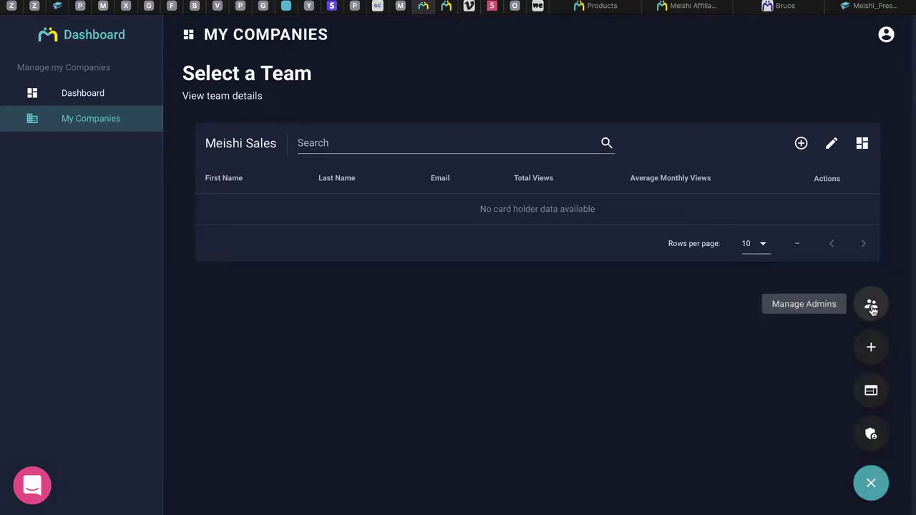
click(871, 306)
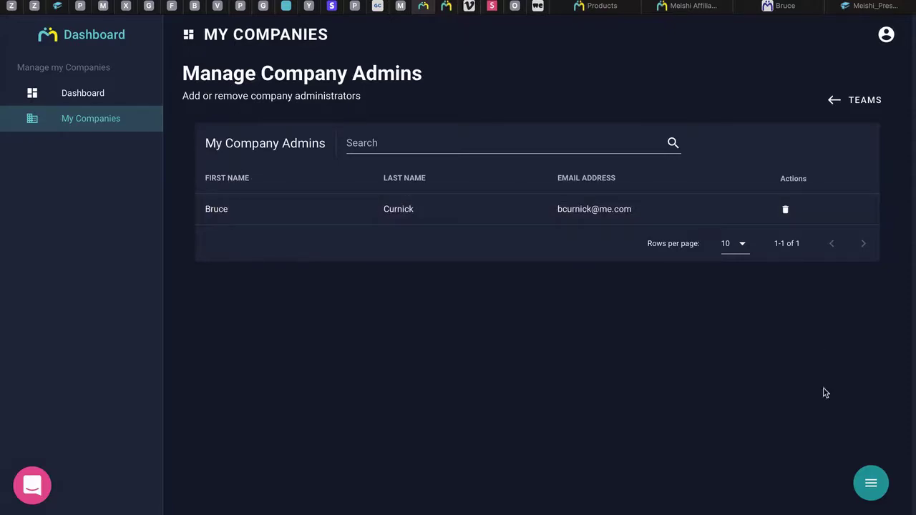
click(873, 489)
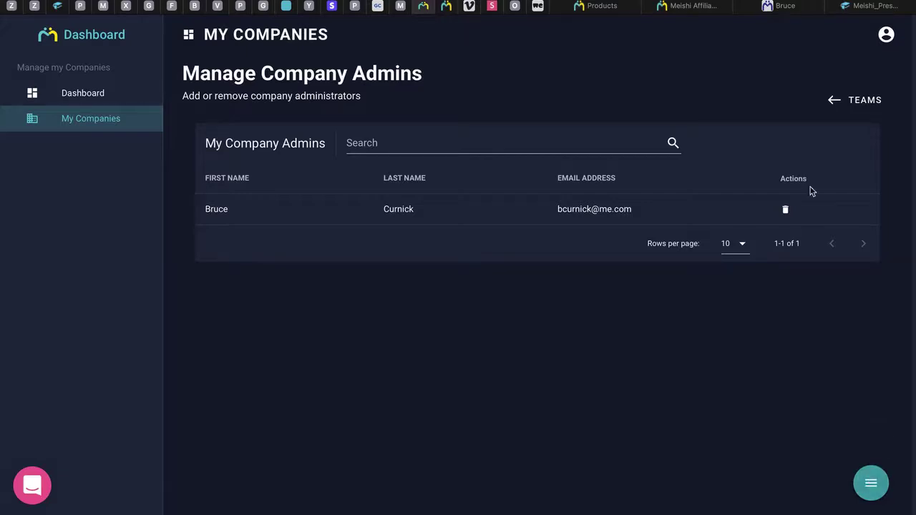
click(840, 100)
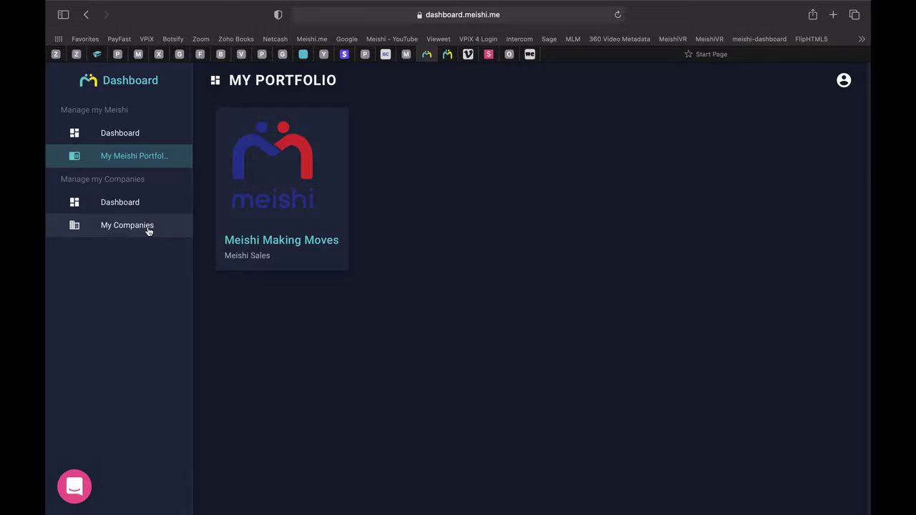
mouse_move(271, 216)
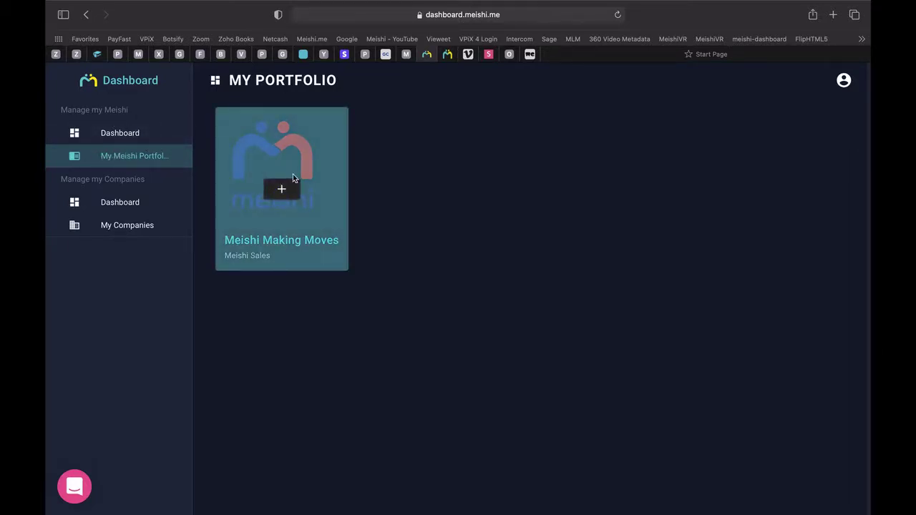
Step: Start the Meishi Making Moves card's profile and look over the Basics step of the form
click(282, 191)
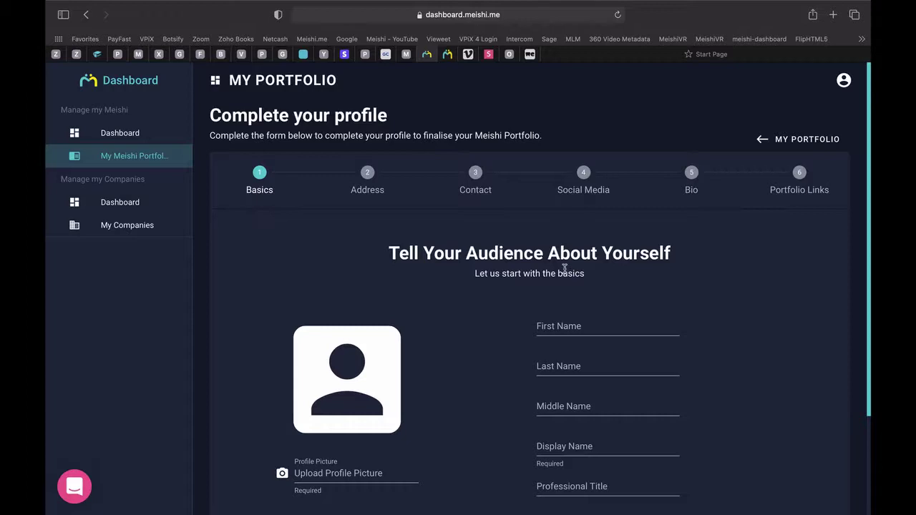
scroll(470, 332, down, 3)
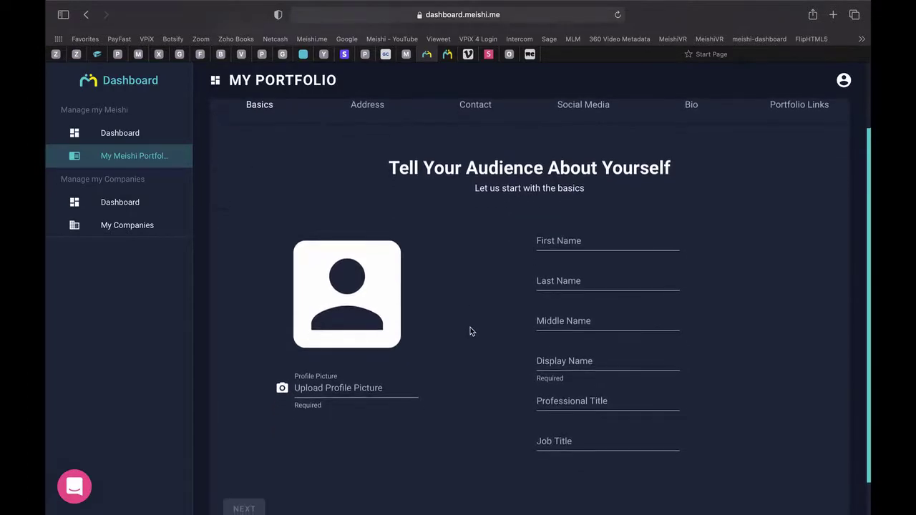
scroll(470, 331, up, 1)
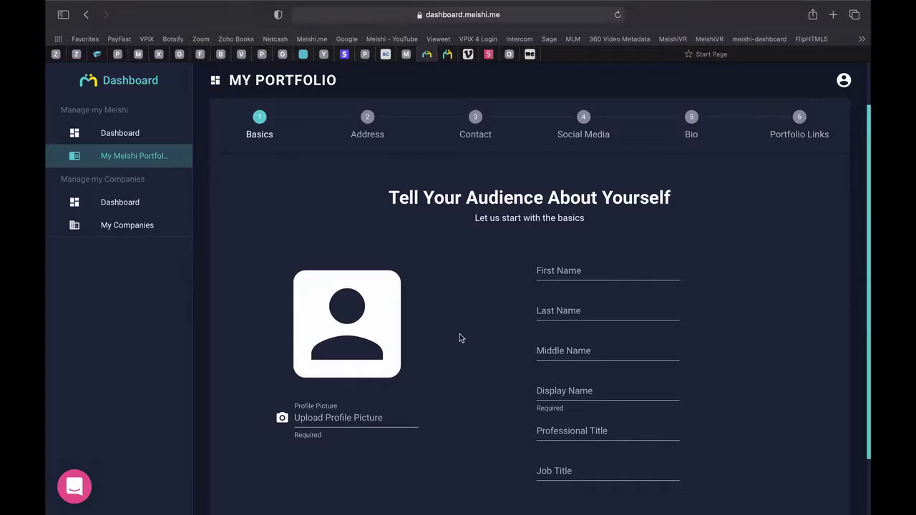
scroll(431, 369, down, 2)
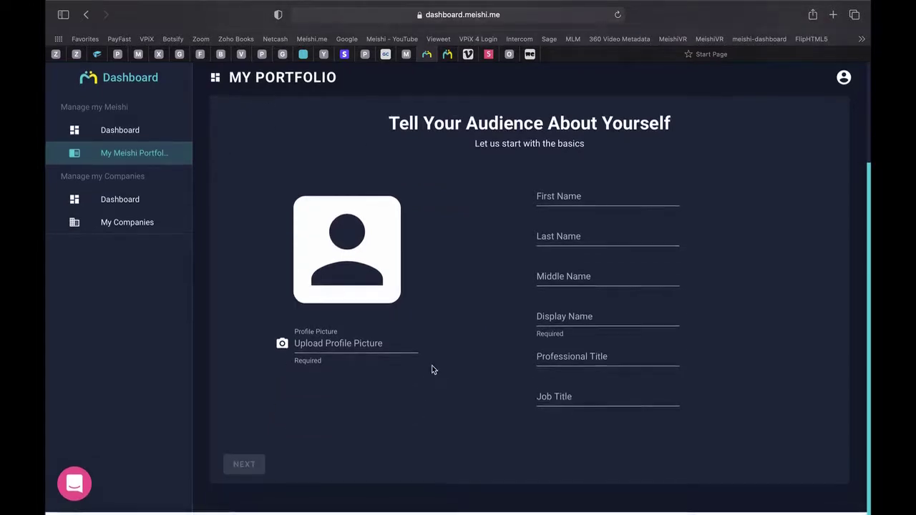
Step: Upload Profile-Pic.png from Documents > Meishi > Meishi 2.0 as the profile picture
click(283, 348)
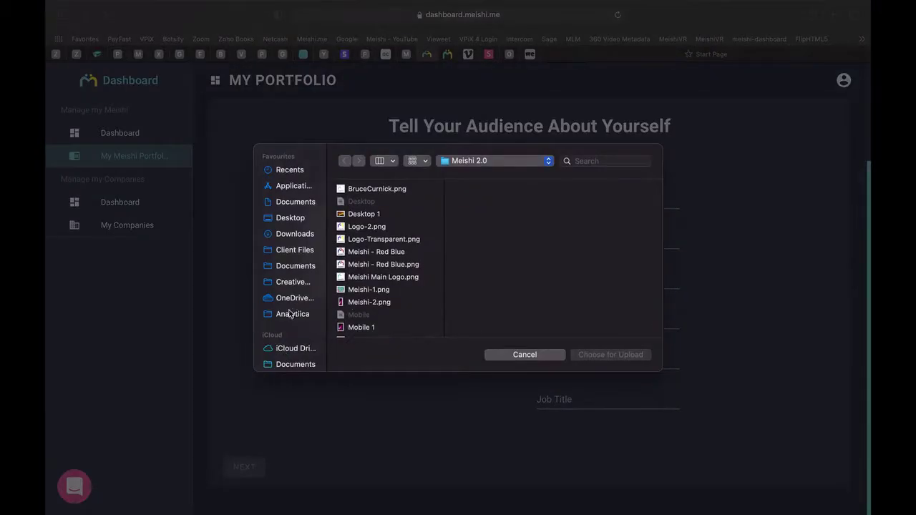
click(308, 367)
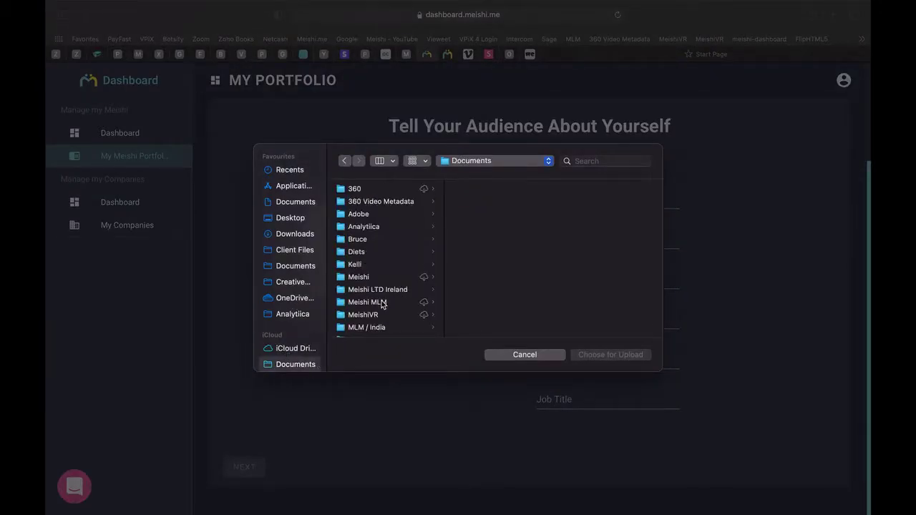
click(370, 278)
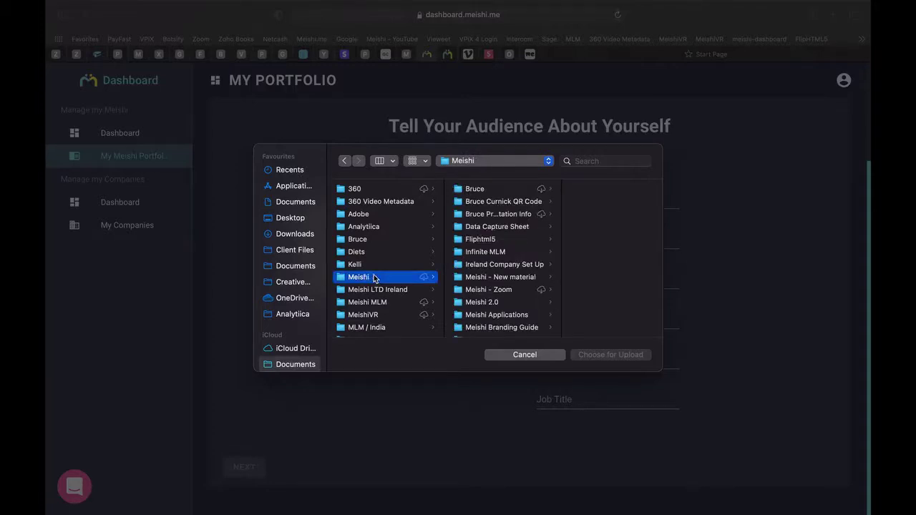
click(497, 302)
scroll(593, 265, down, 5)
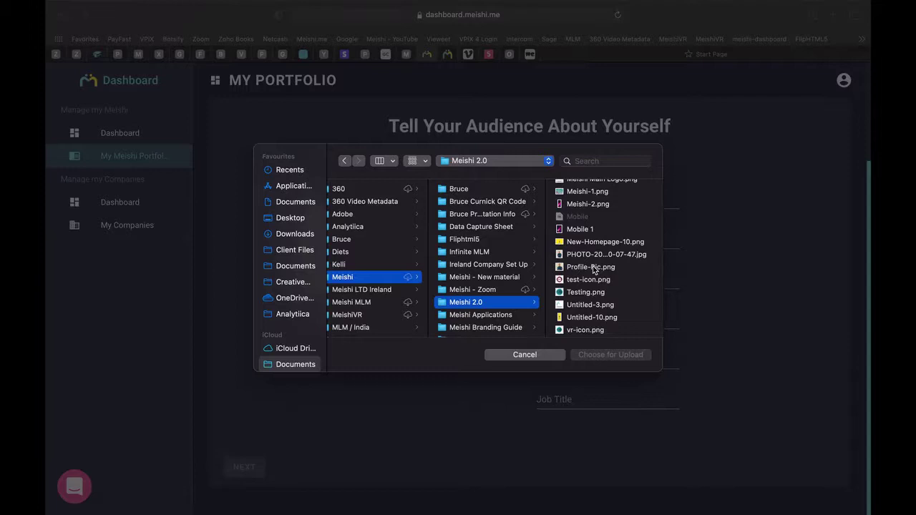
click(591, 268)
key(Return)
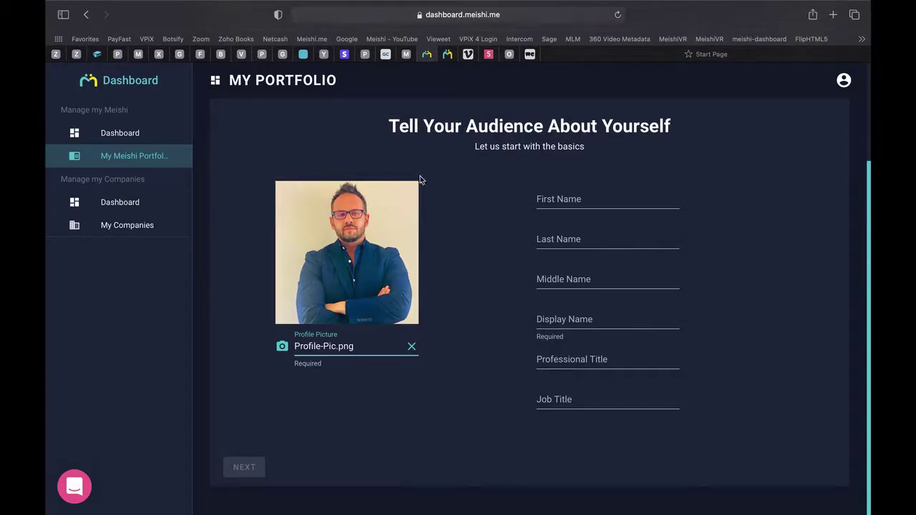
Step: Enter the person's first, last and display names, correcting a mistyped last name
click(566, 192)
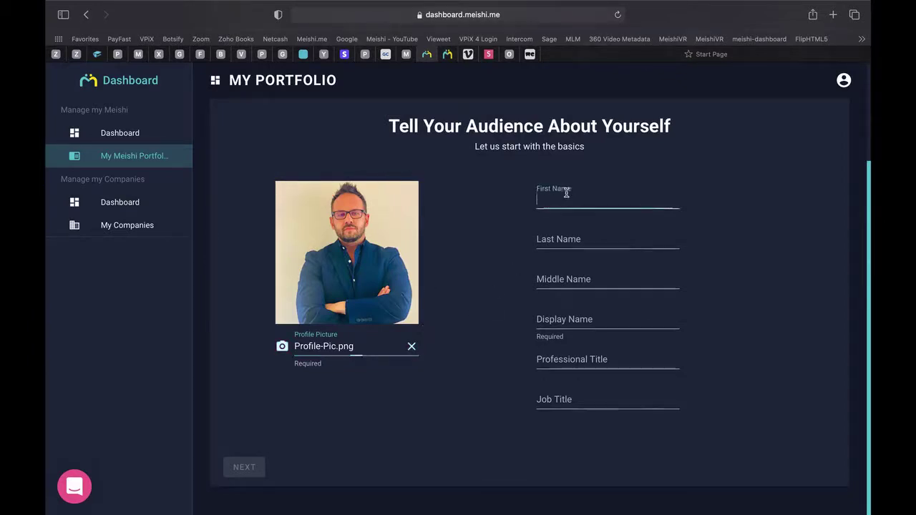
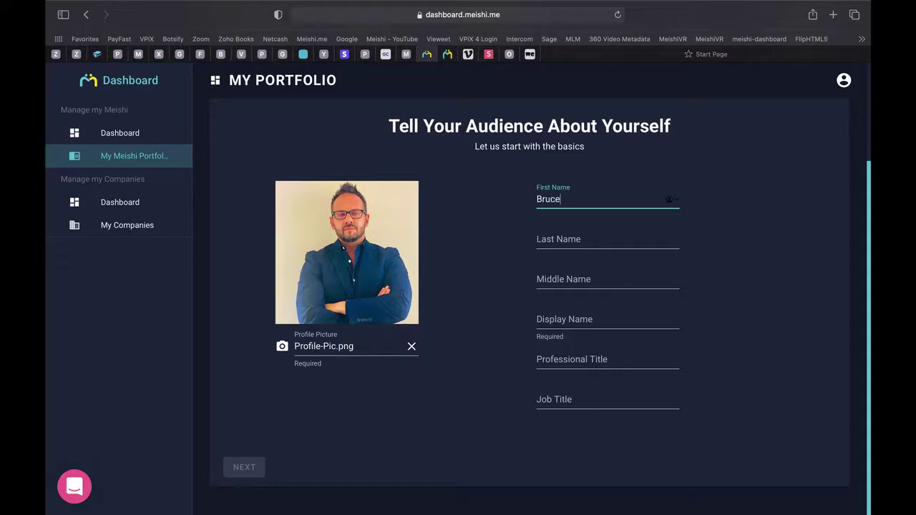
click(557, 240)
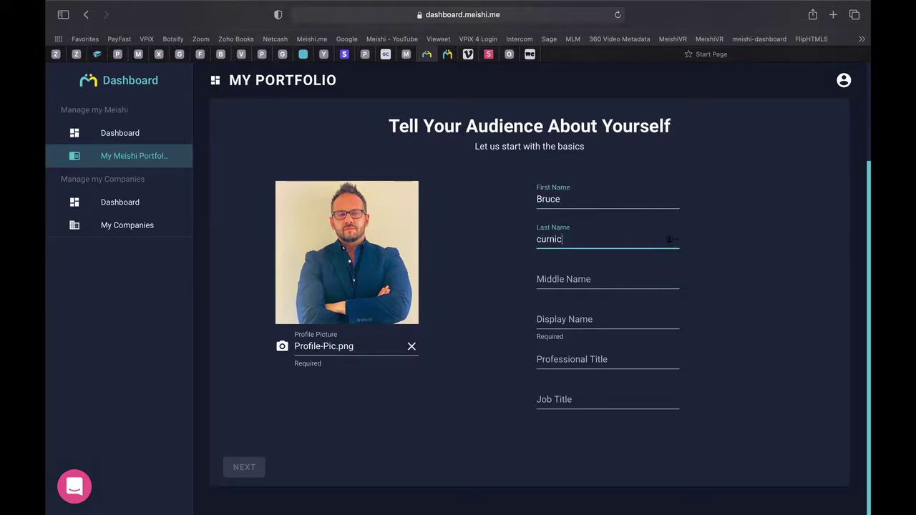
key(BackSpace)
key(BackSpace)
key(BackSpace)
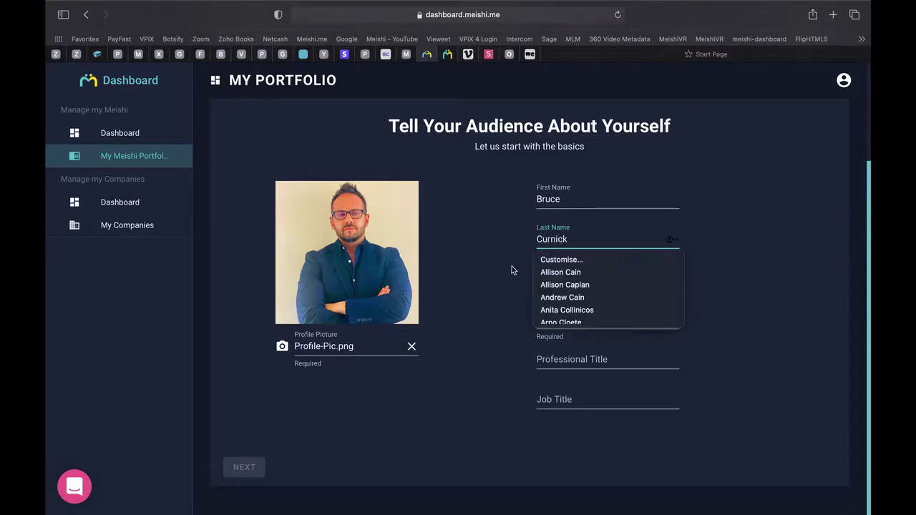
key(Escape)
click(561, 278)
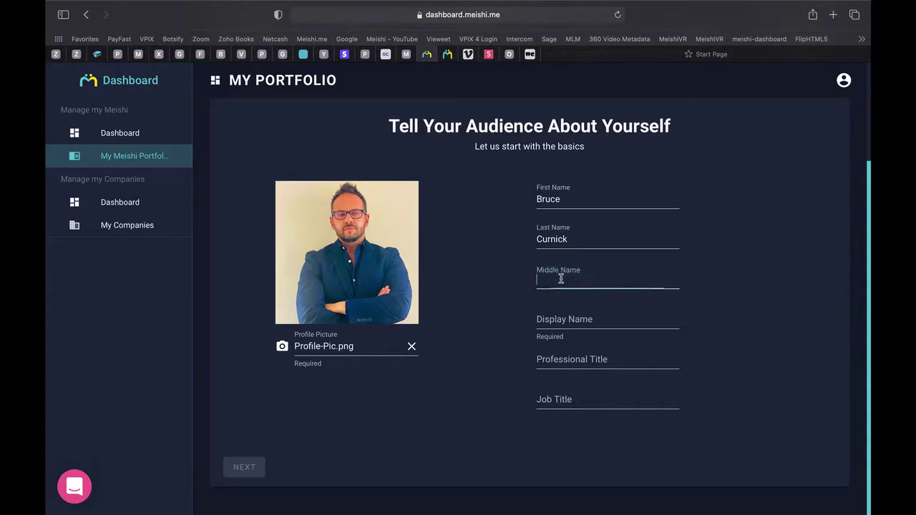
click(560, 323)
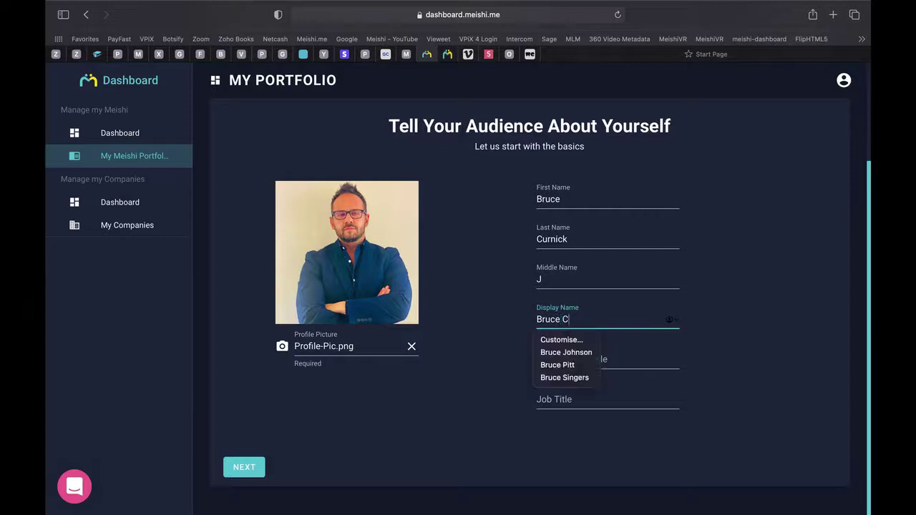
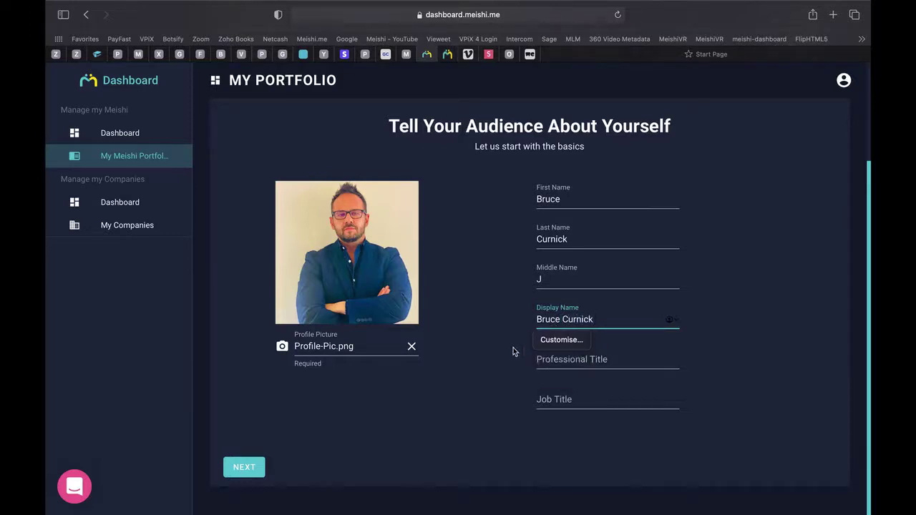
Step: Set the professional title to 'Founder &' and the job title to 'CEO'
click(555, 358)
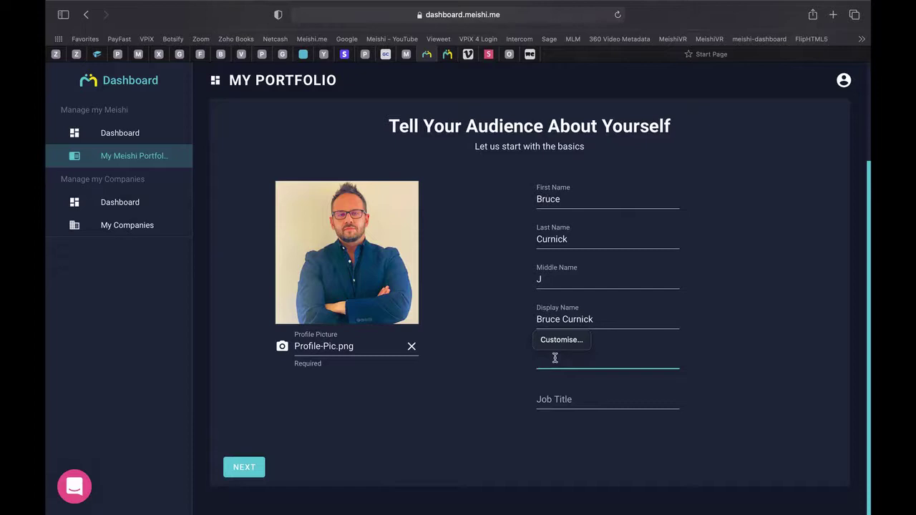
text(Founder &)
click(565, 401)
text(CEO)
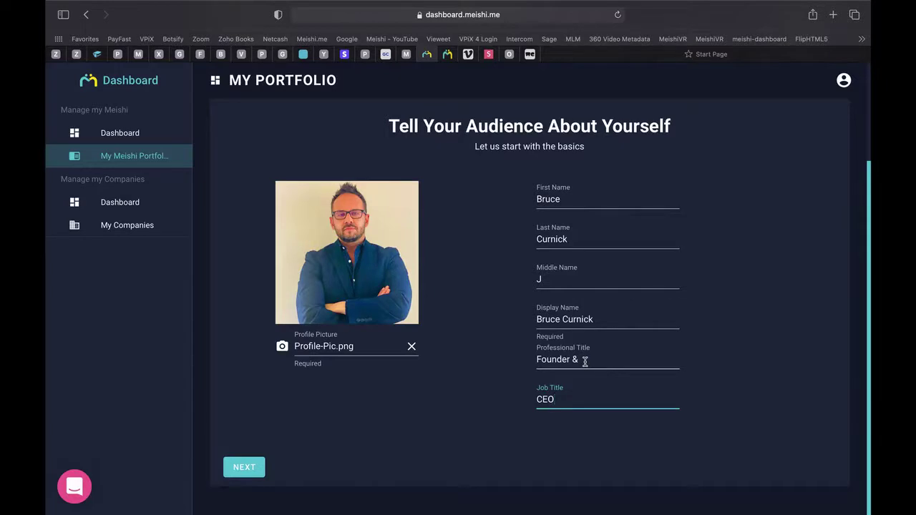
Step: Save the Basics step, review the prefilled location and address, and advance to Contact Numbers
click(250, 470)
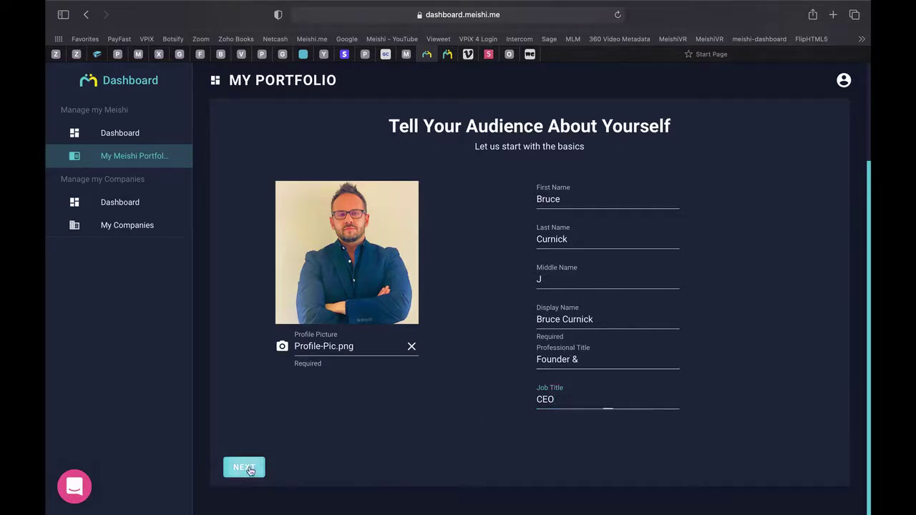
scroll(484, 261, down, 2)
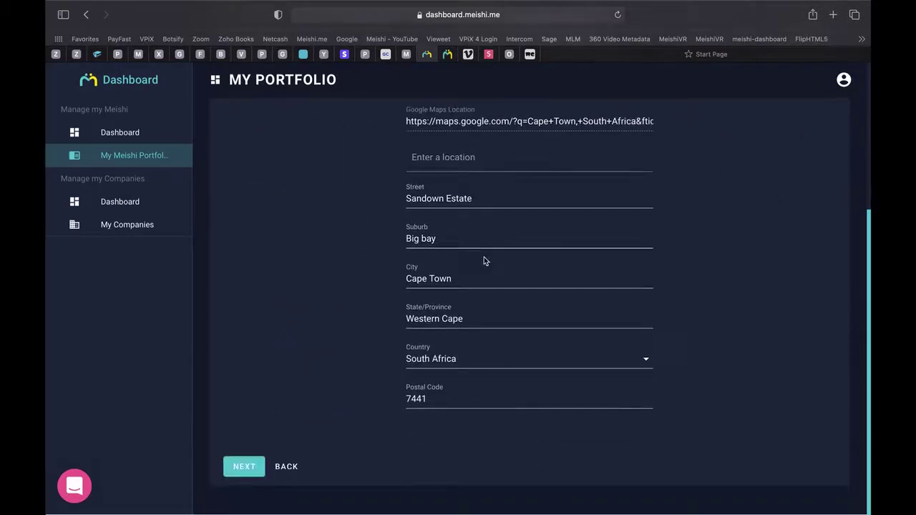
scroll(483, 262, up, 2)
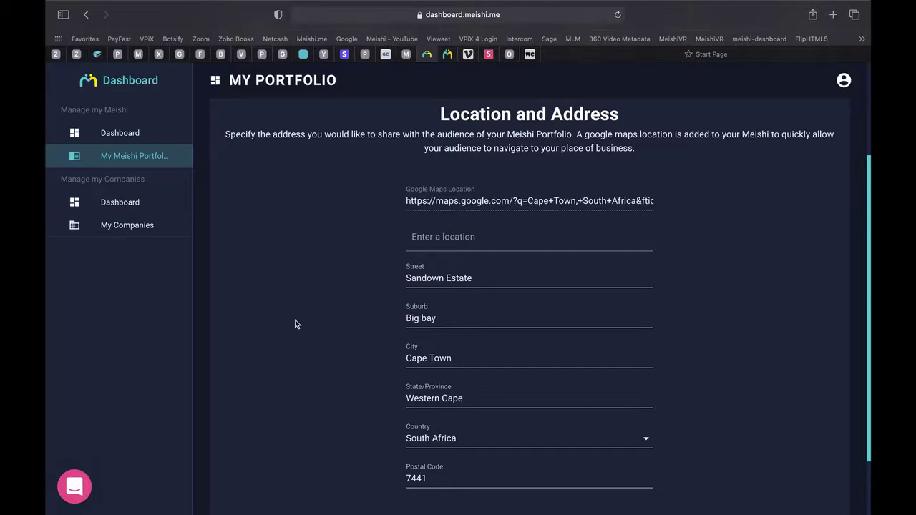
scroll(279, 372, down, 3)
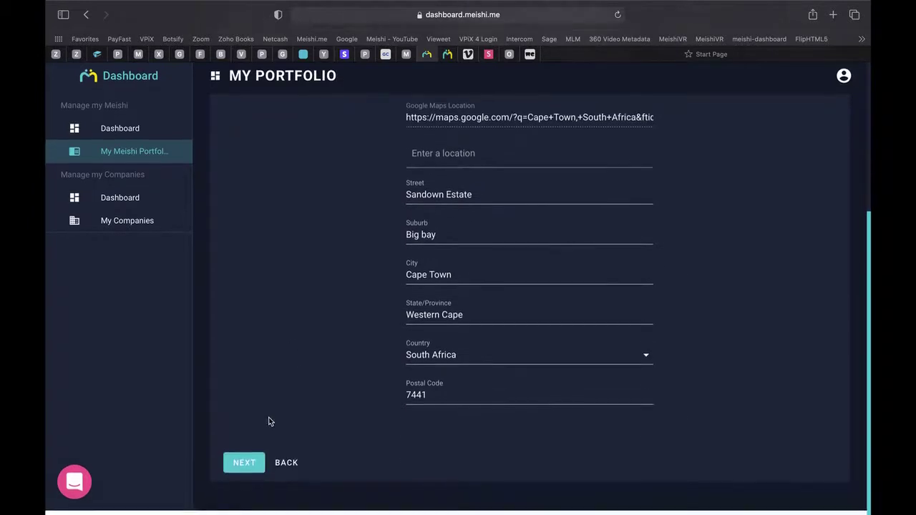
click(249, 472)
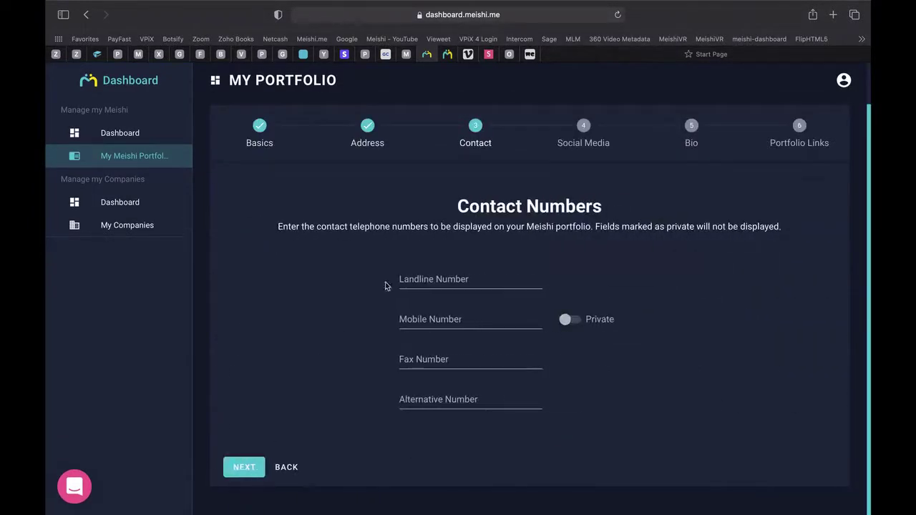
Step: Enter the person's South African mobile number in the Mobile Number field
click(435, 318)
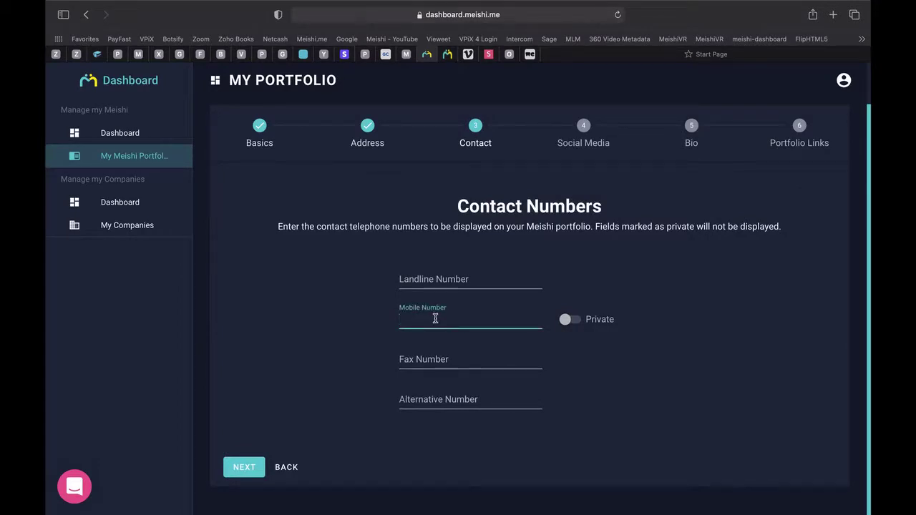
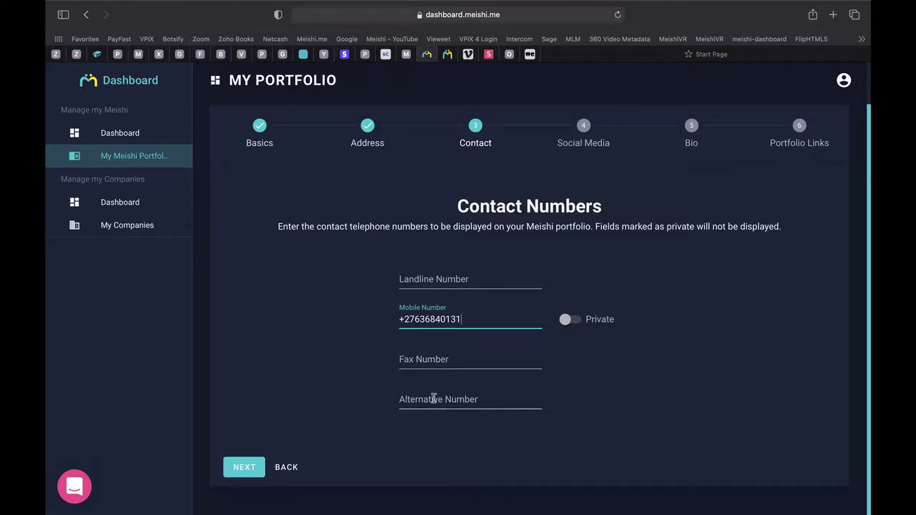
Step: Save the contact numbers and enter the WhatsApp wa.me chat link
click(246, 471)
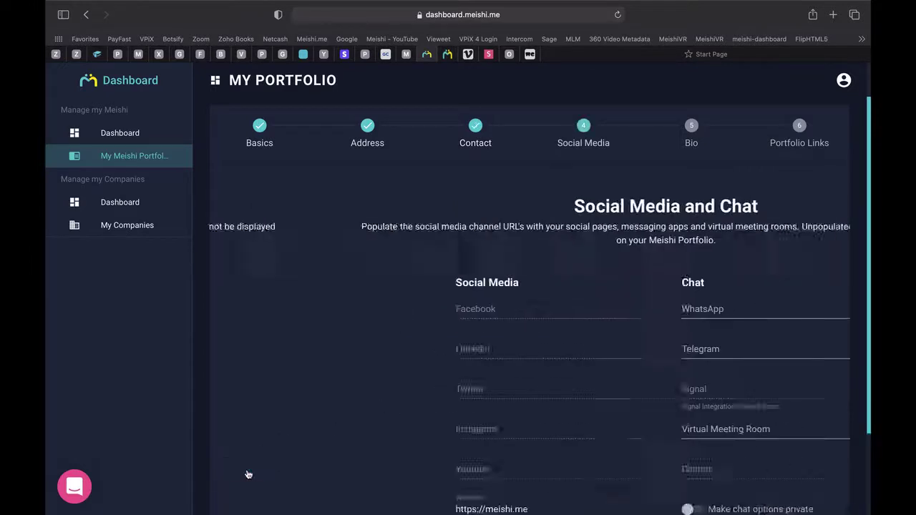
scroll(444, 353, down, 2)
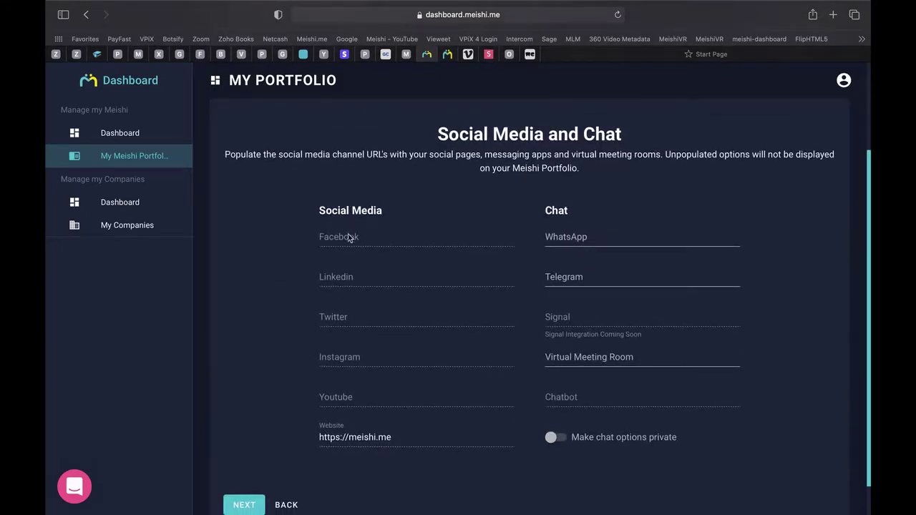
scroll(351, 398, up, 1)
click(569, 262)
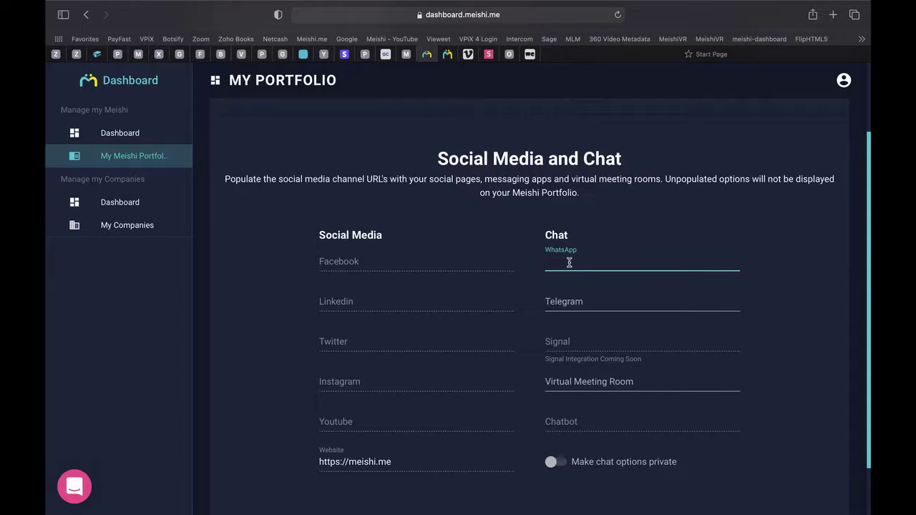
click(571, 303)
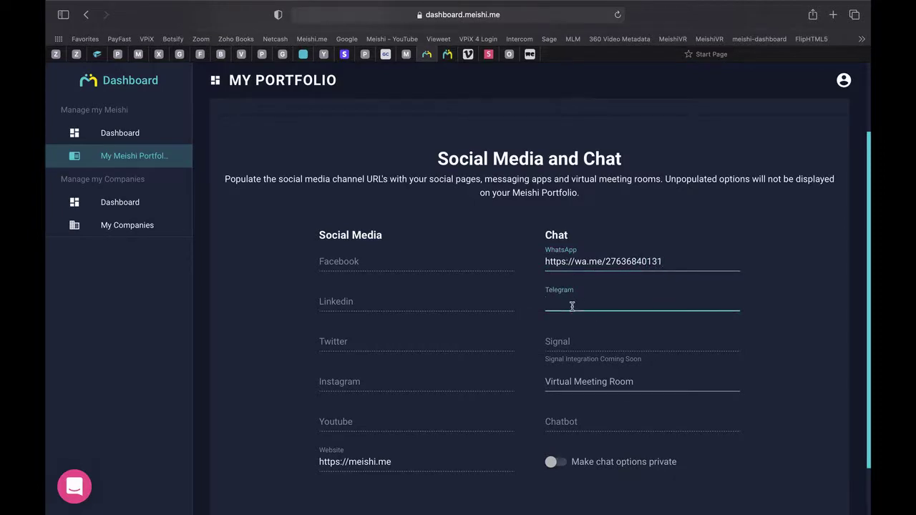
text(https://t.me/)
click(572, 346)
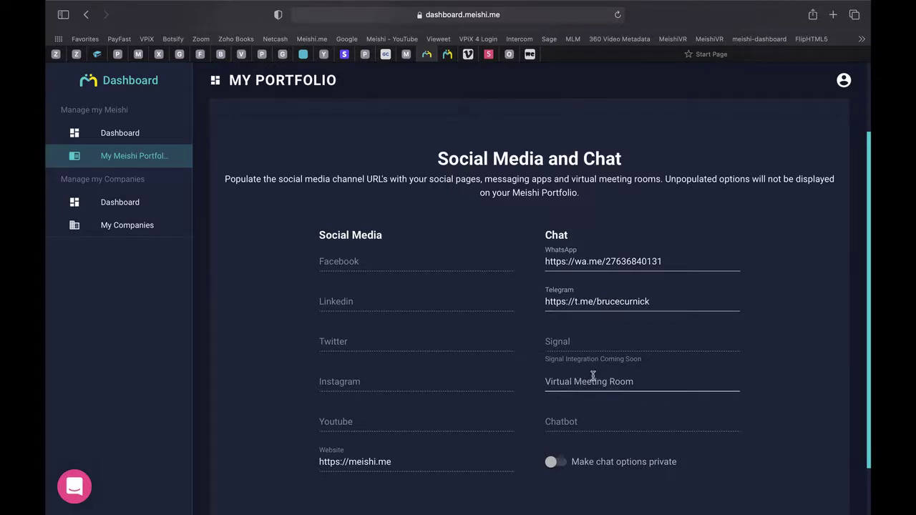
Step: Sign in to the Zoom web portal with the account email and password
click(56, 54)
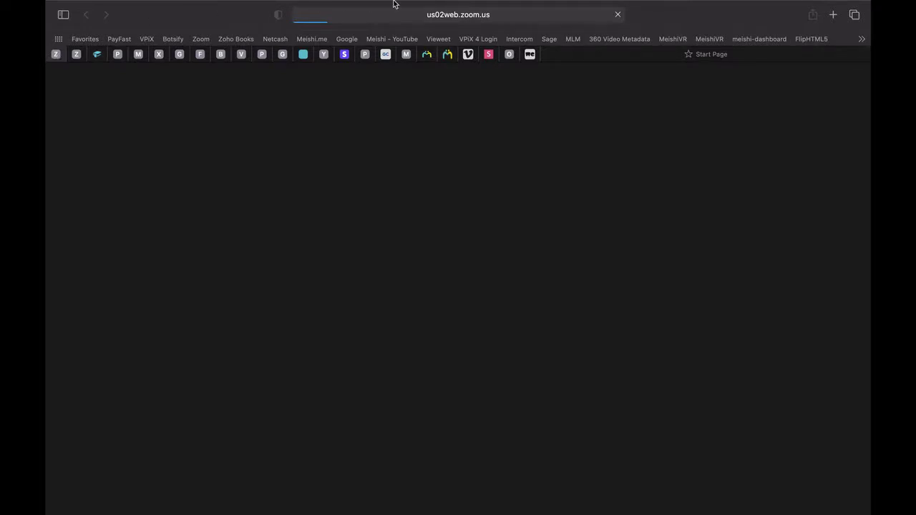
mouse_move(395, 2)
click(411, 28)
click(263, 178)
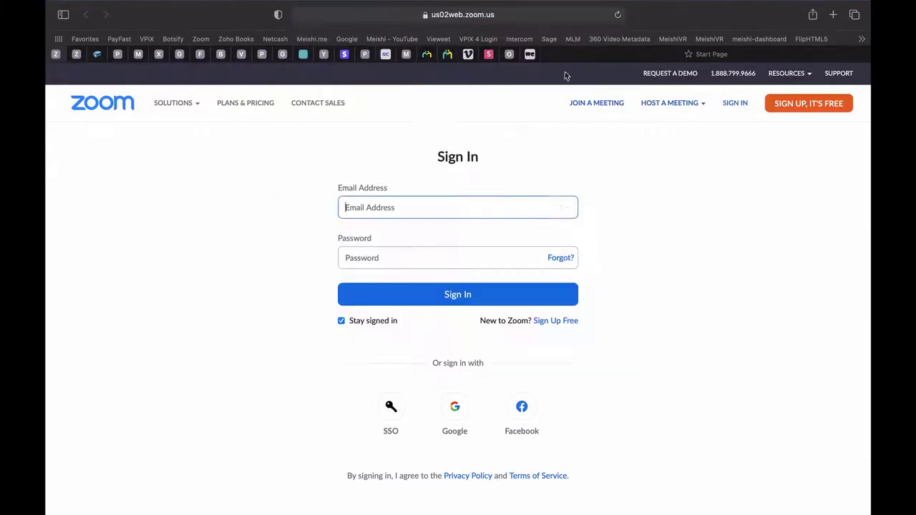
click(383, 201)
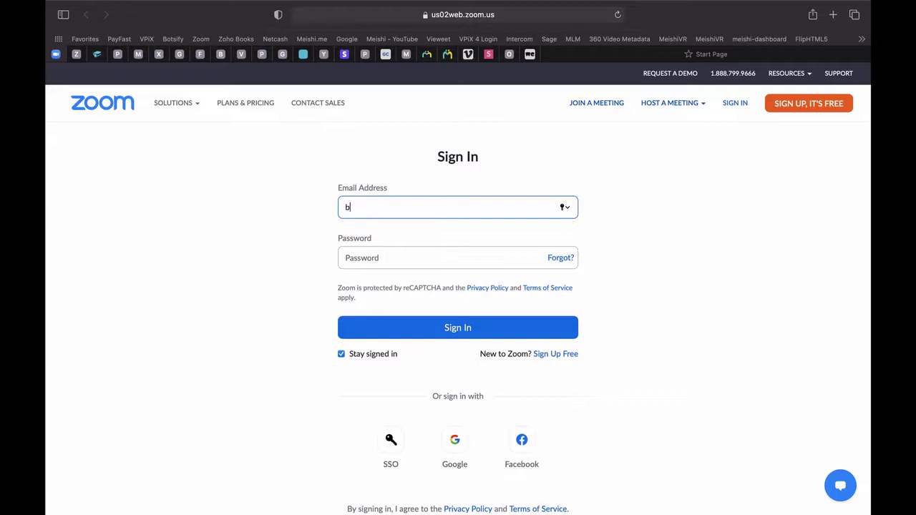
click(377, 261)
text(•••••••)
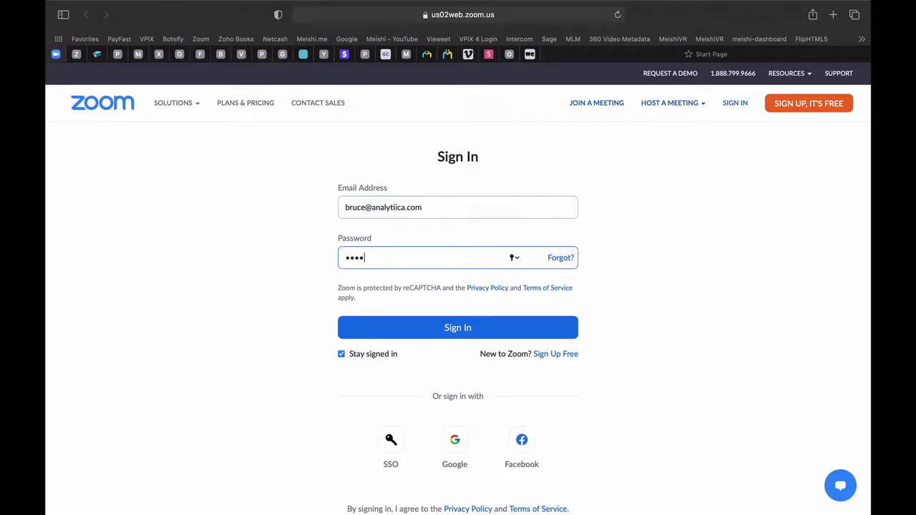
text(••)
key(Return)
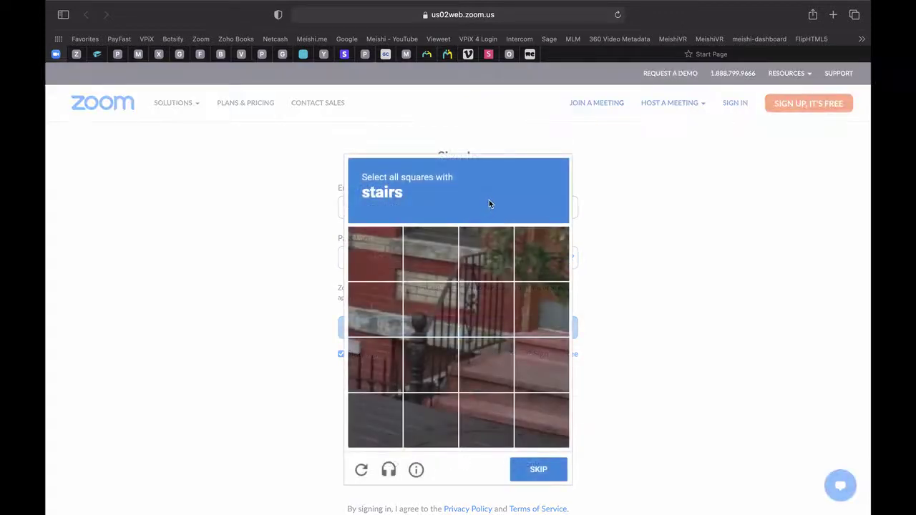
Step: Mark the six stairs tiles in the reCAPTCHA challenge and verify
click(441, 414)
click(472, 406)
click(438, 377)
click(475, 369)
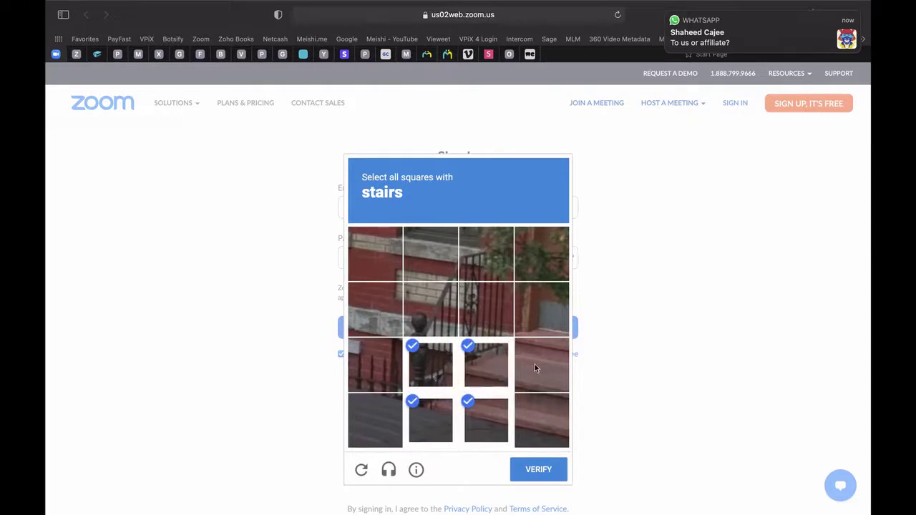
click(535, 365)
click(538, 422)
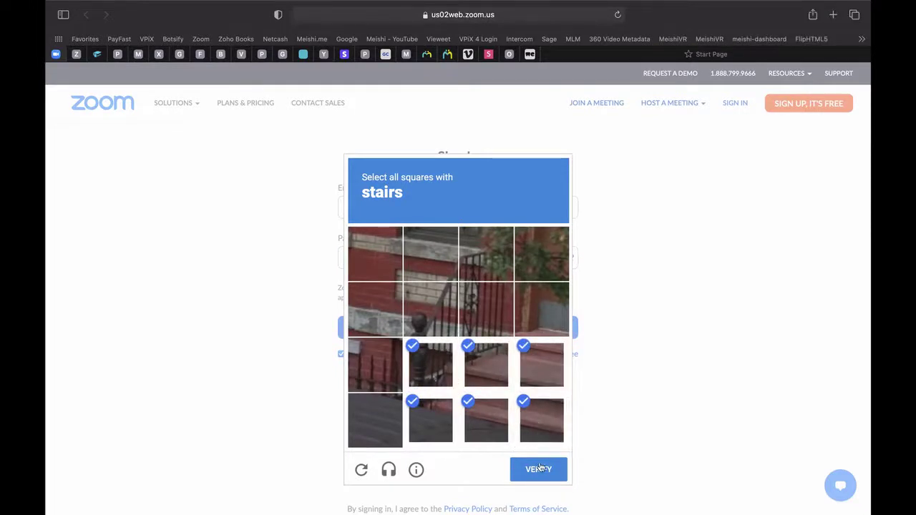
click(538, 468)
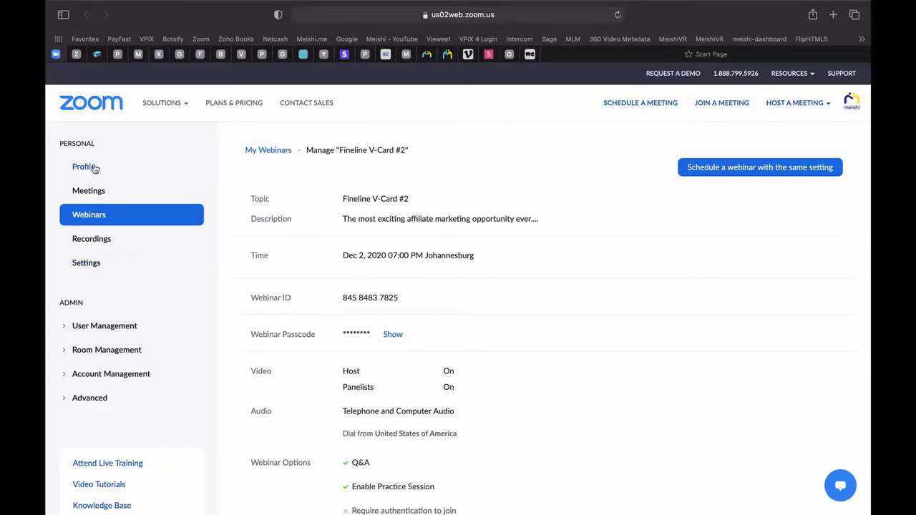
Step: Copy the personal meeting link from the Zoom Profile page, then go back to Meishi
click(91, 168)
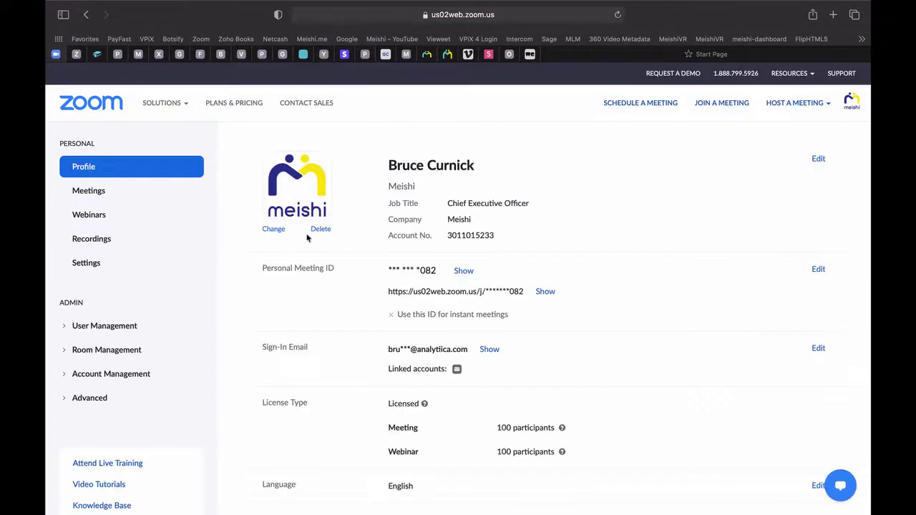
click(551, 292)
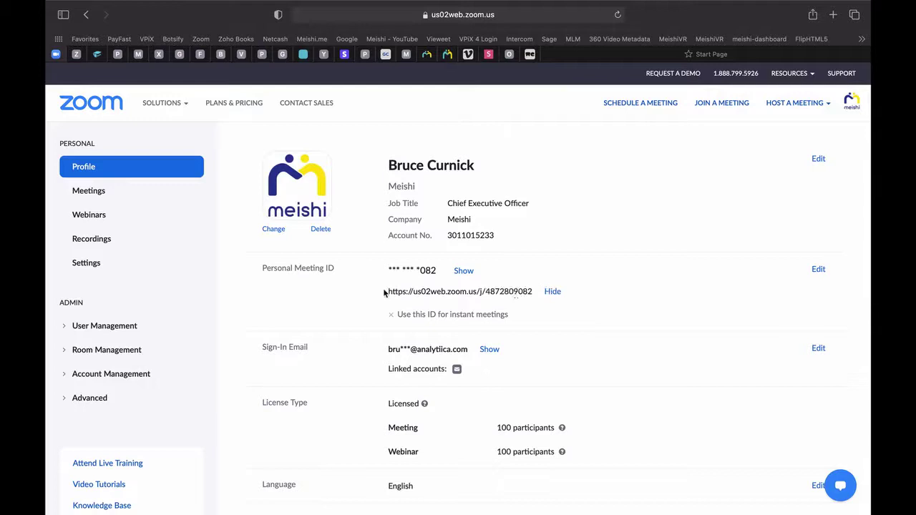
drag(387, 292, 534, 293)
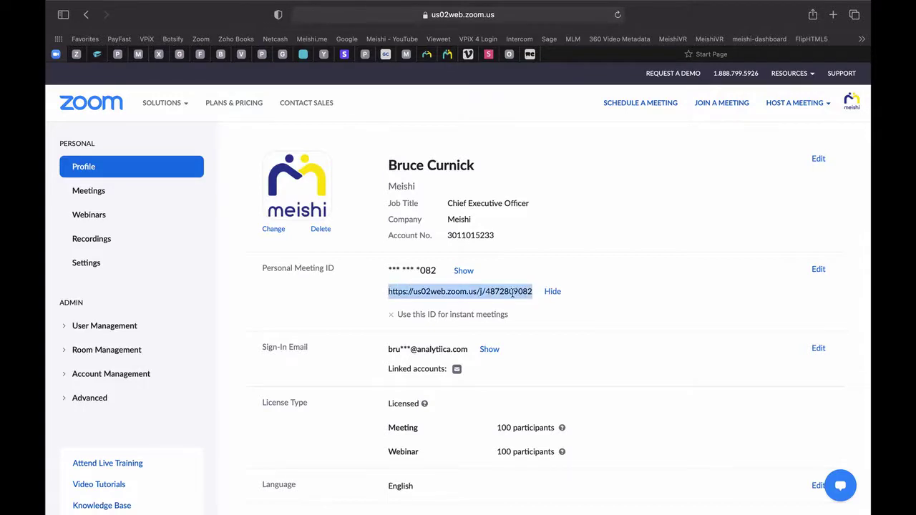
scroll(513, 296, down, 1)
right_click(513, 295)
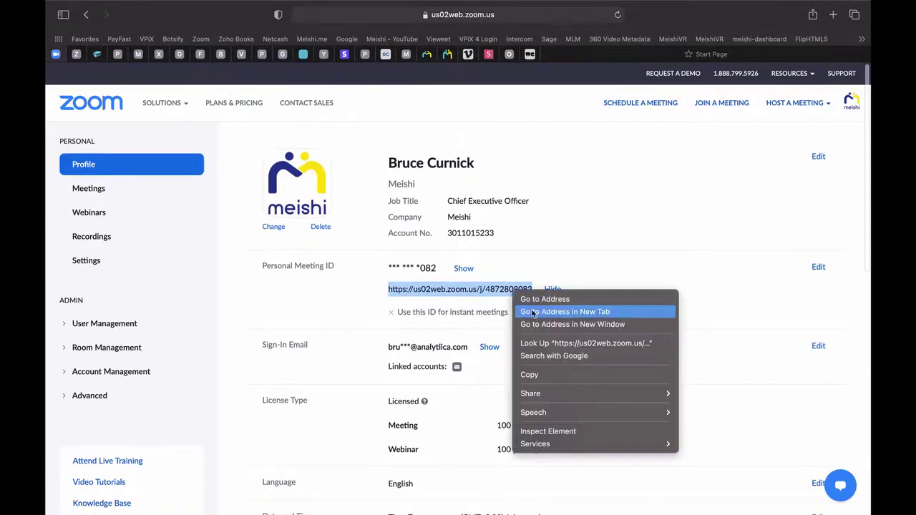
click(530, 374)
click(427, 55)
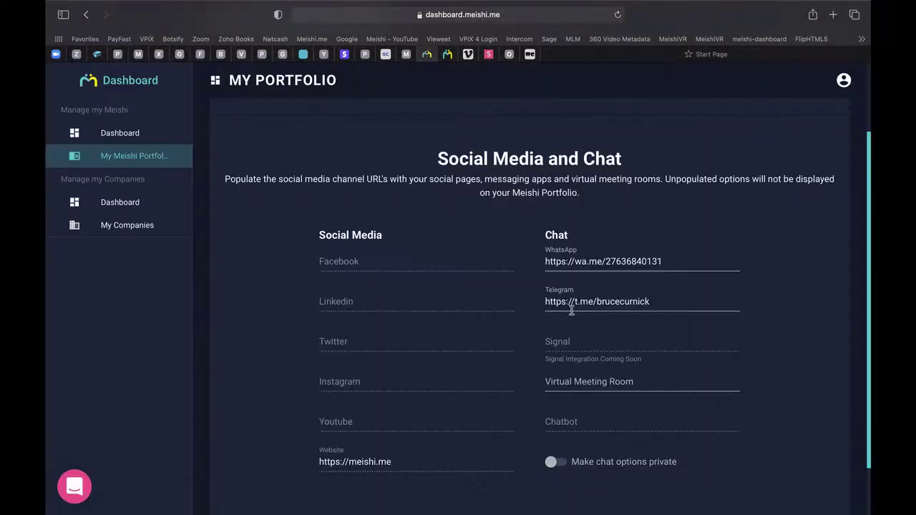
Step: Paste the copied Zoom personal meeting link into the Virtual Meeting Room field
right_click(577, 384)
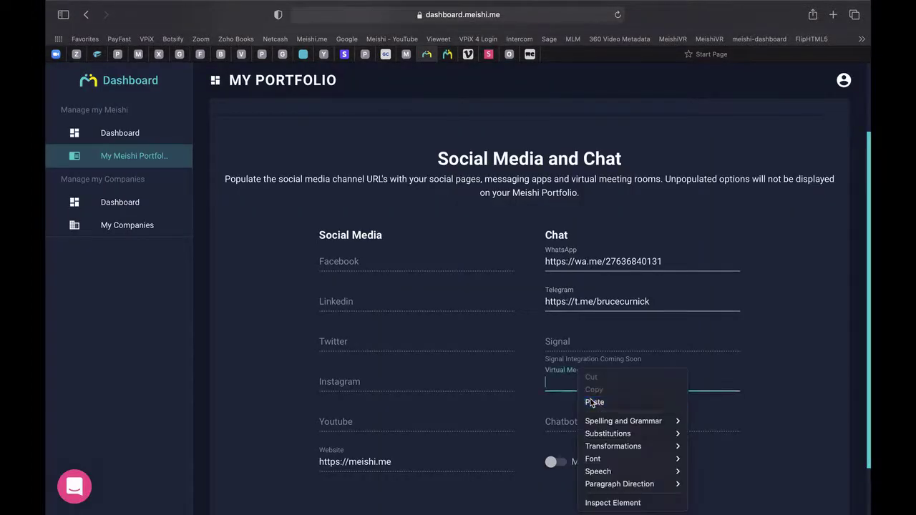
click(592, 402)
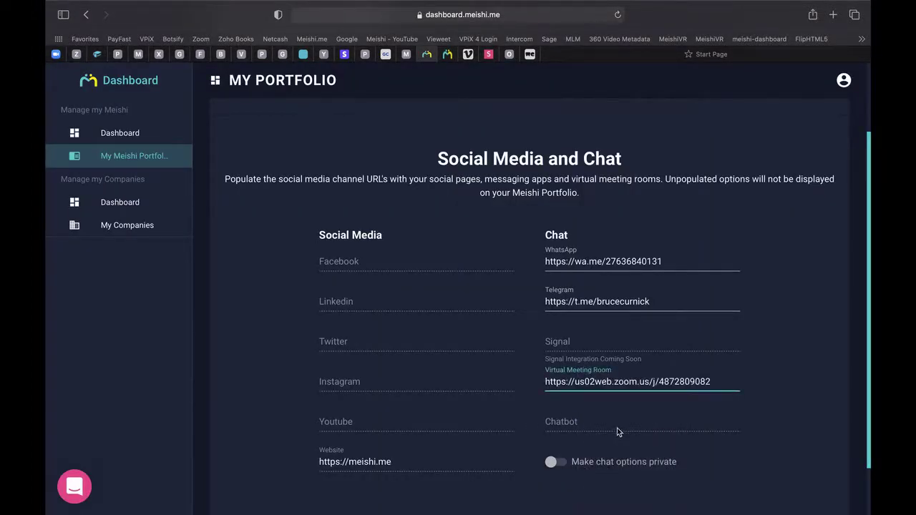
scroll(596, 425, down, 1)
scroll(596, 428, down, 2)
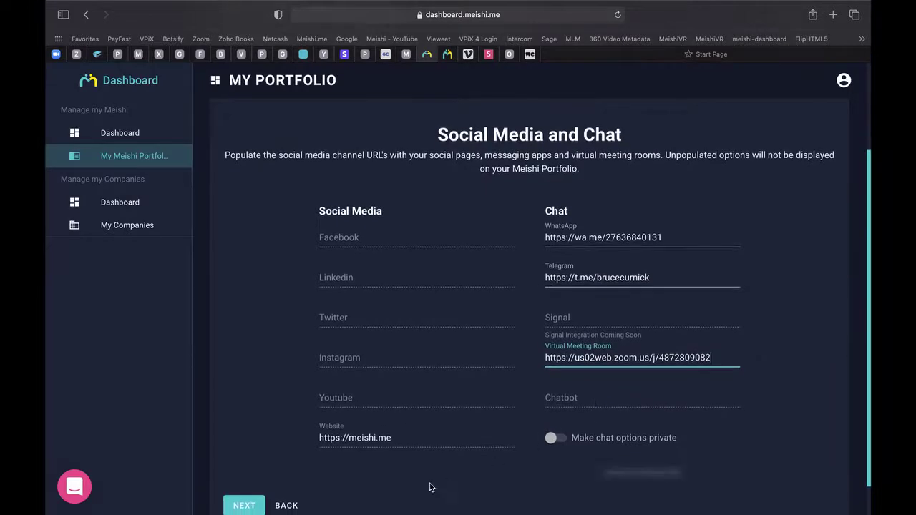
Step: Save the chat links, enter 'Bio Here' as the bio, and advance to Portfolio Links
click(254, 494)
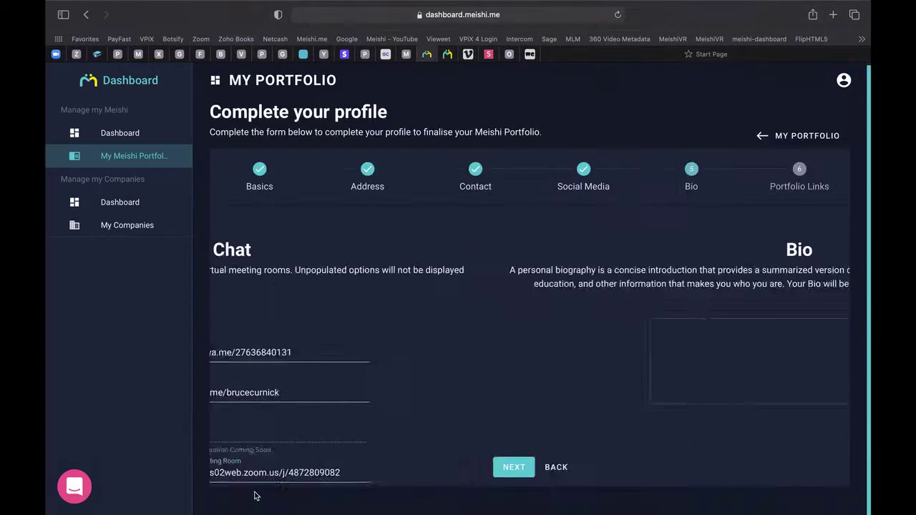
click(433, 344)
text(Bio Here)
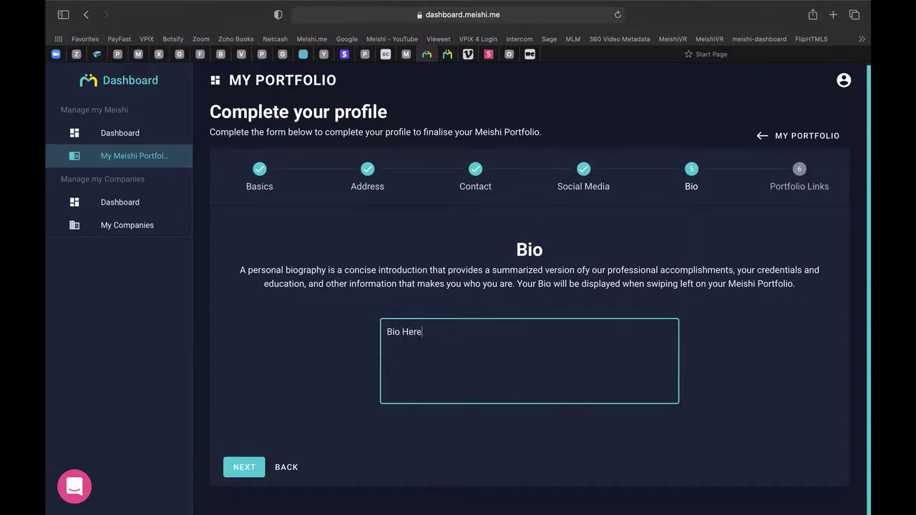
click(244, 467)
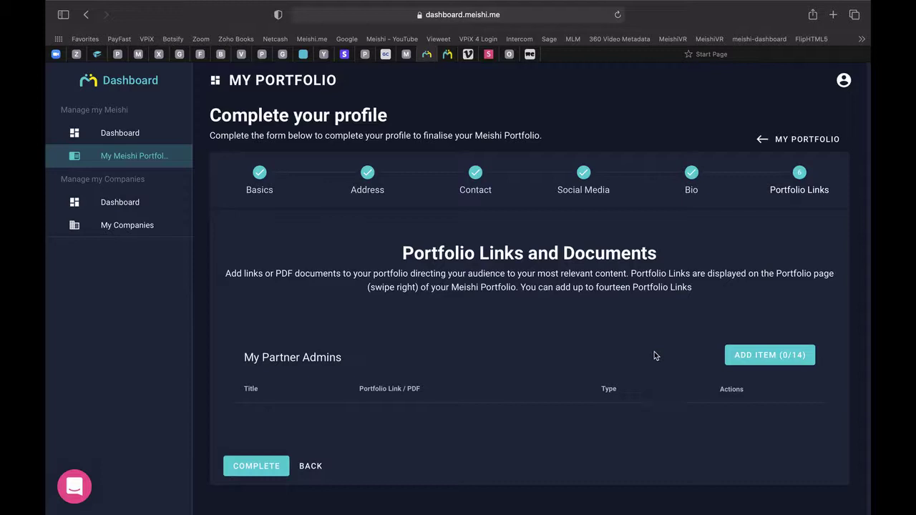
scroll(740, 354, down, 1)
click(764, 357)
click(248, 207)
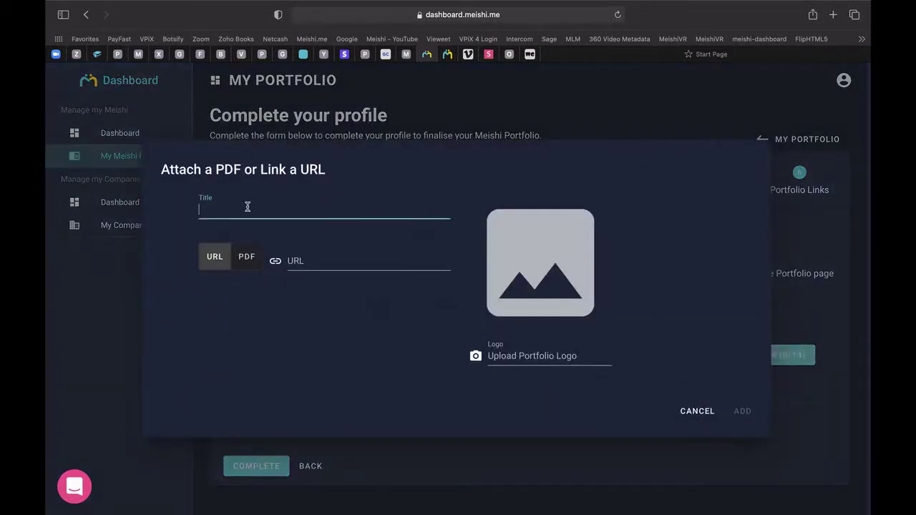
text(Web)
key(BackSpace)
key(BackSpace)
key(BackSpace)
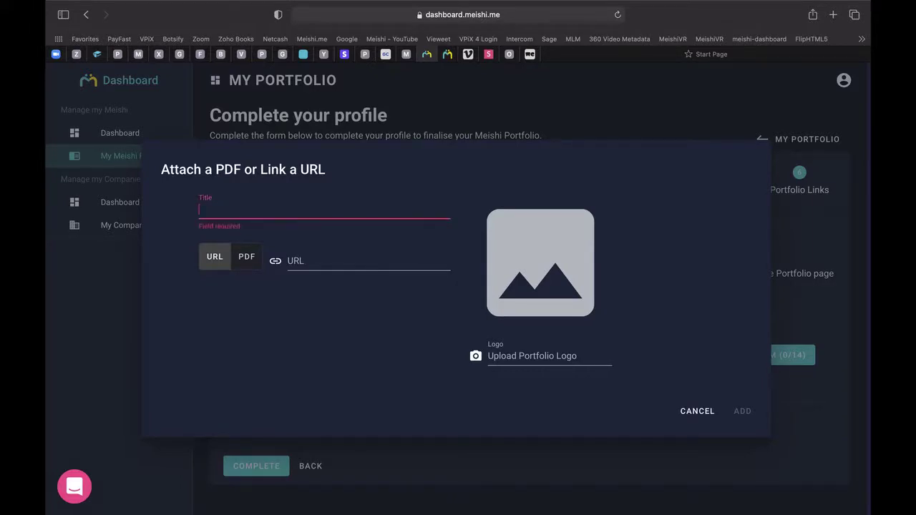
text(Meishi )
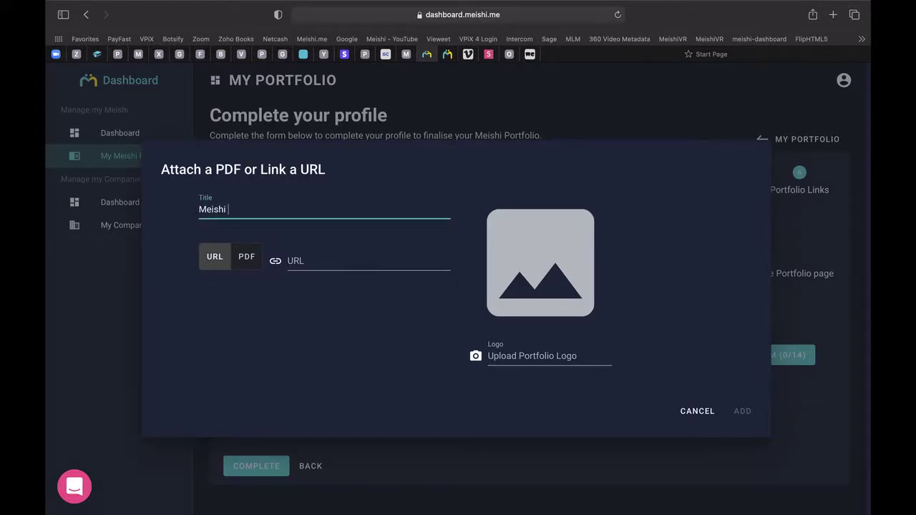
text(Website)
click(246, 257)
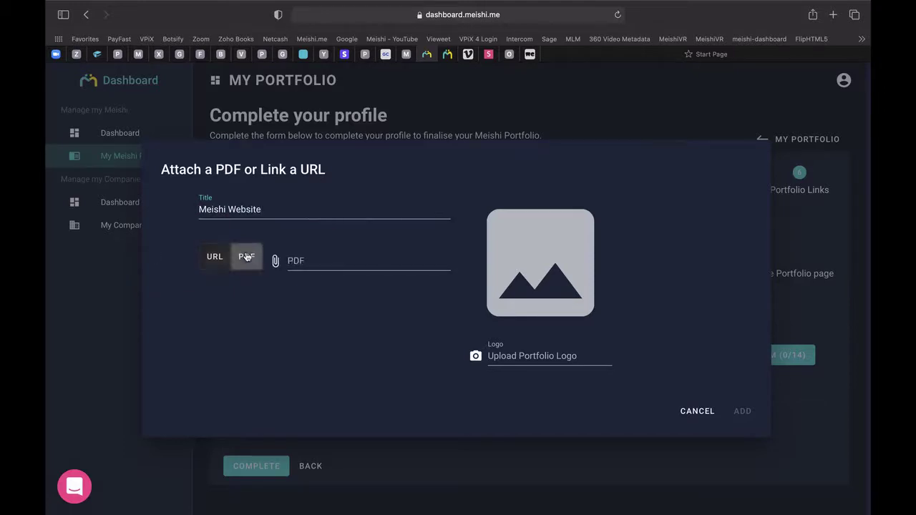
click(215, 257)
click(300, 261)
text(http)
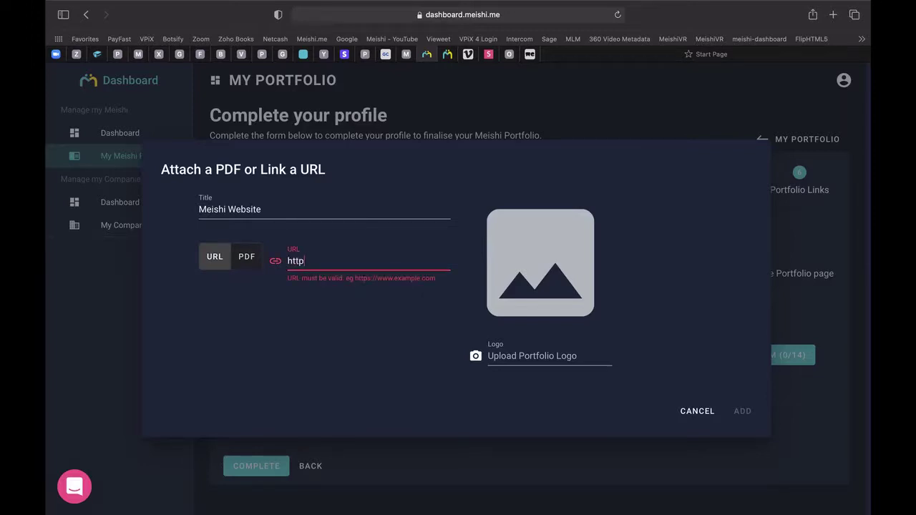
text(s://meishi.me)
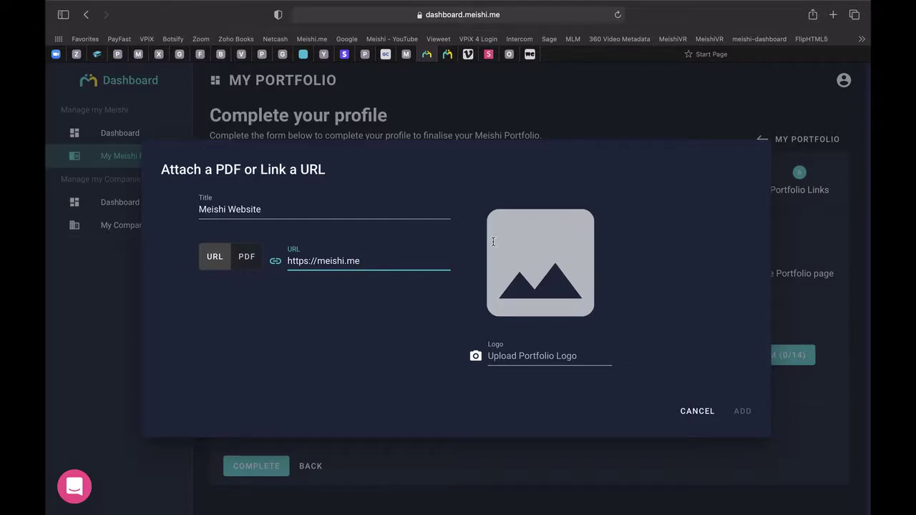
Step: Use Meishi - Red Blue.png as the item's logo and add it
click(476, 358)
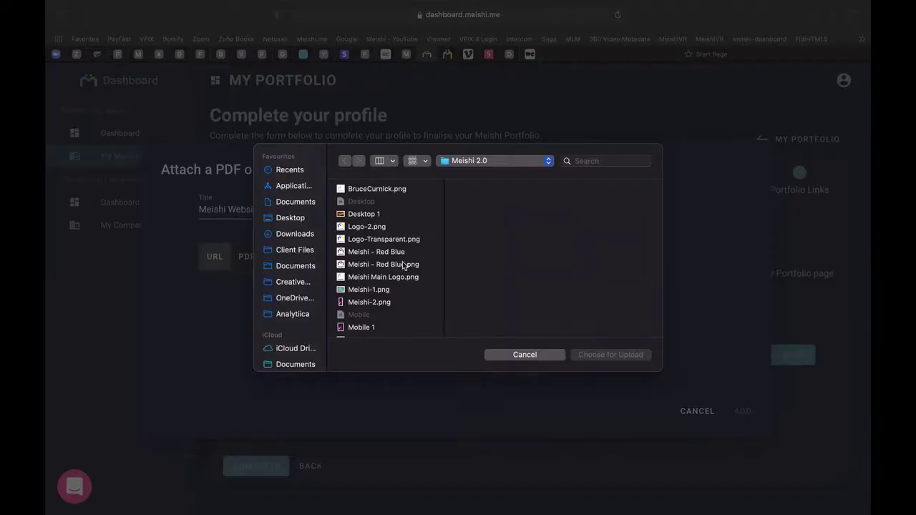
click(403, 265)
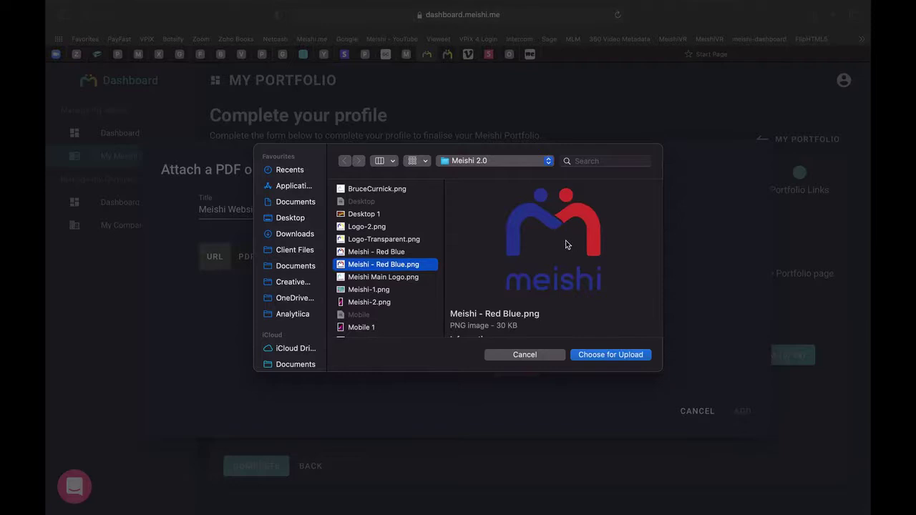
click(610, 355)
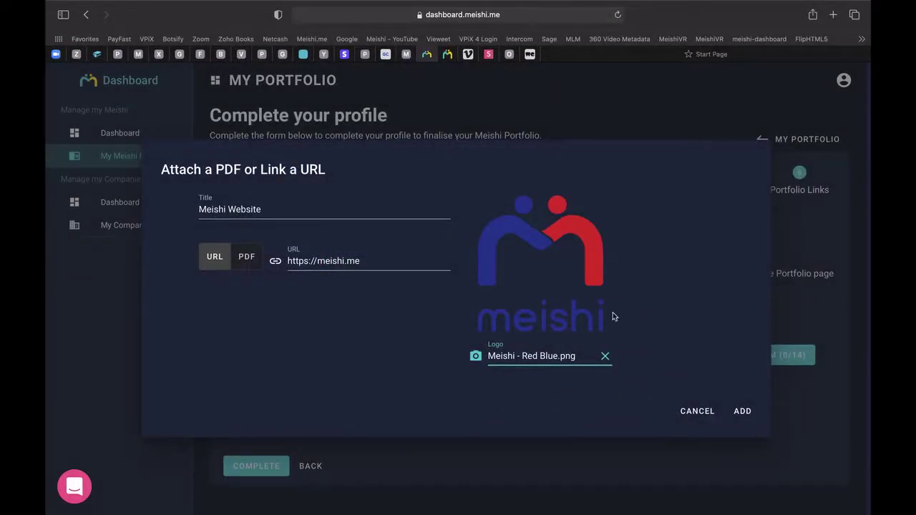
click(743, 412)
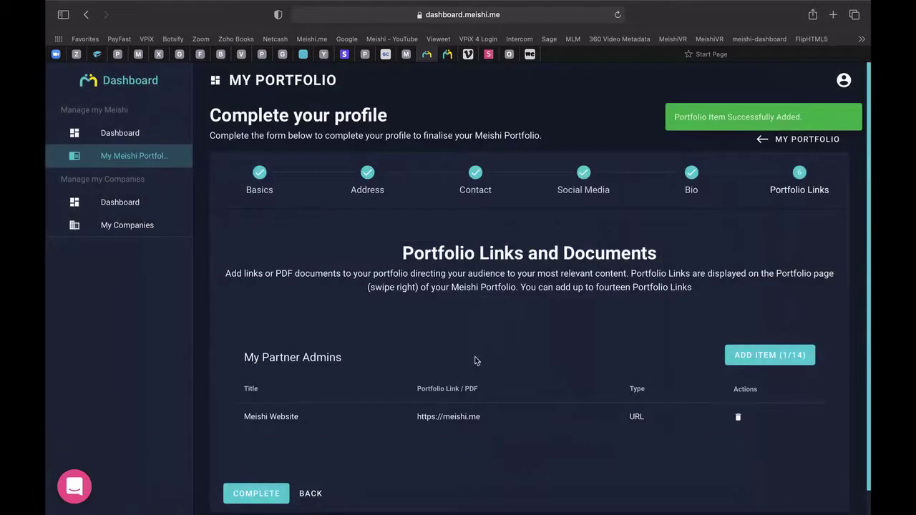
Step: Start a 'Meishi Newsletter' item attaching the PDF Meishi Newsletter (1)_2020_update 02.pdf
scroll(664, 388, down, 1)
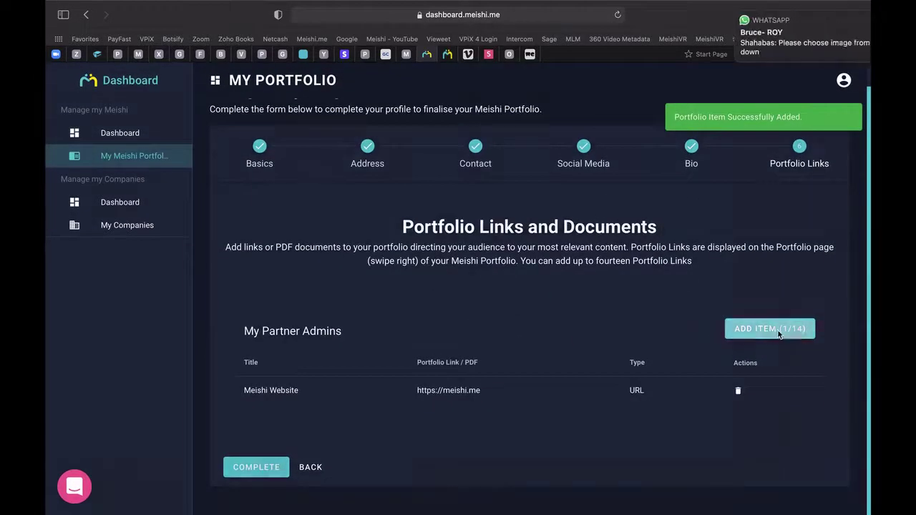
click(772, 331)
mouse_move(670, 20)
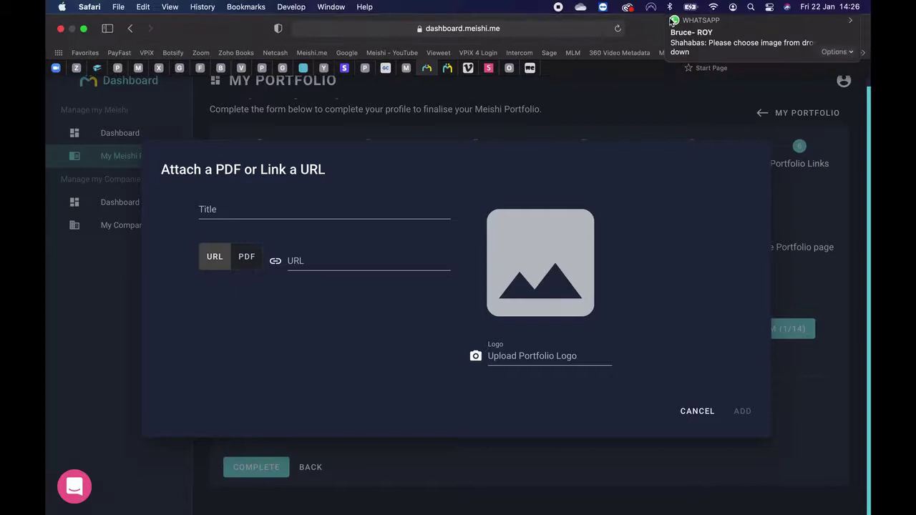
click(226, 210)
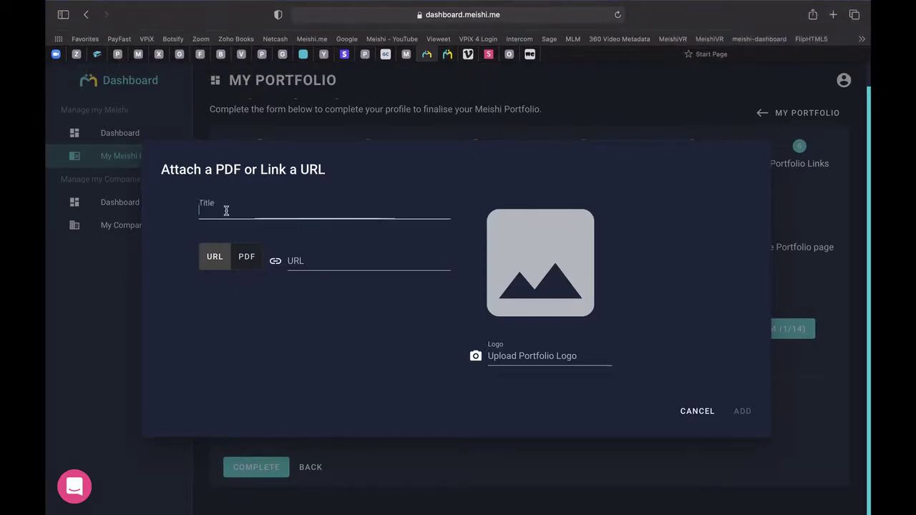
text(Meishi Newsletter)
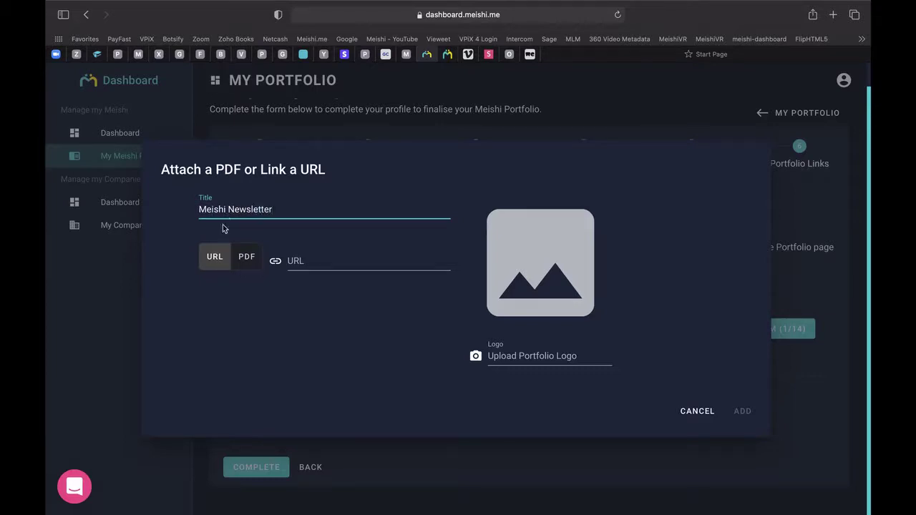
click(247, 257)
click(277, 262)
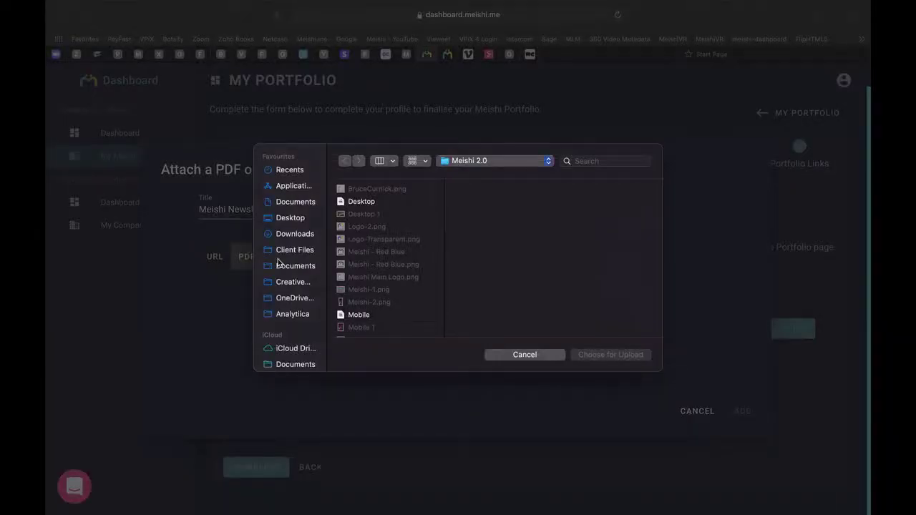
click(303, 366)
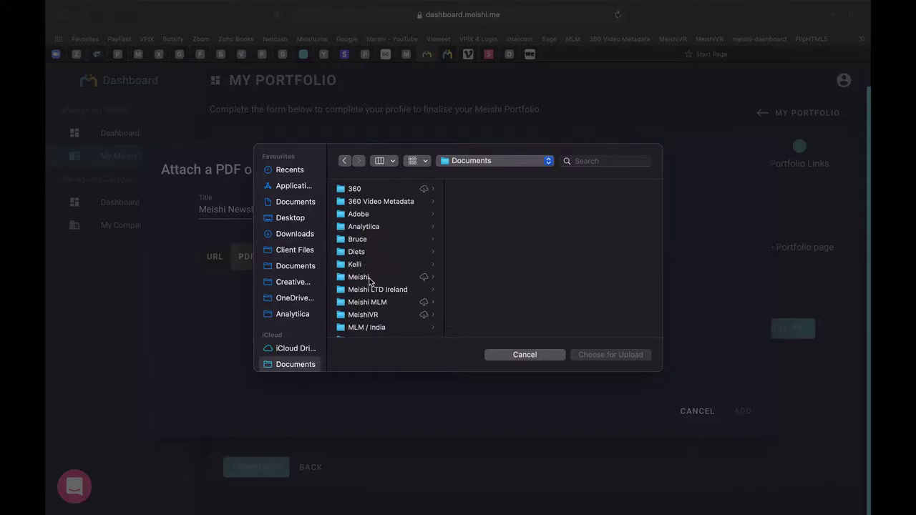
click(368, 278)
click(516, 276)
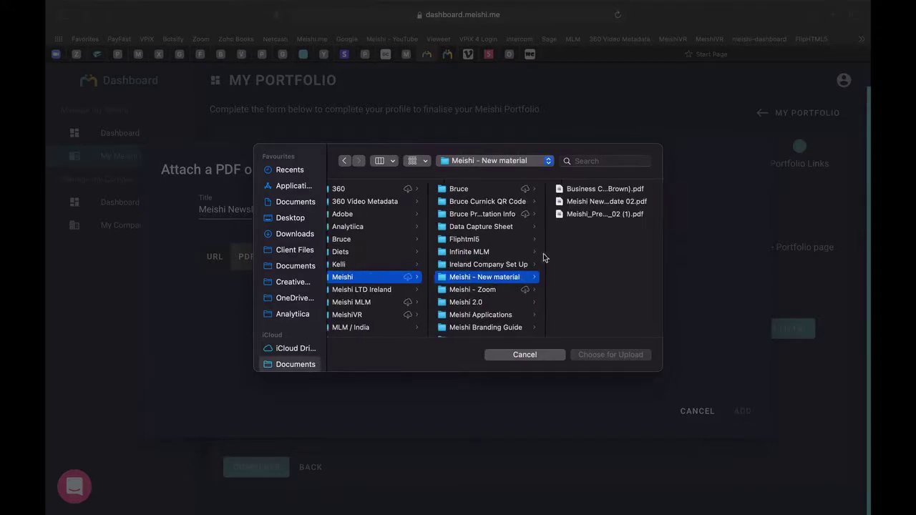
double_click(603, 203)
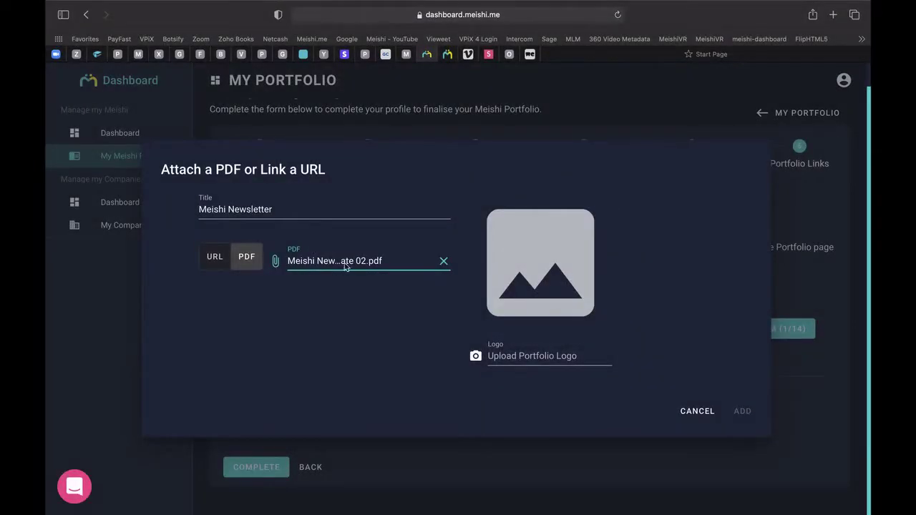
Step: Set Meishi - Red Blue.png from the Meishi 2.0 folder as its logo and add the item
click(476, 356)
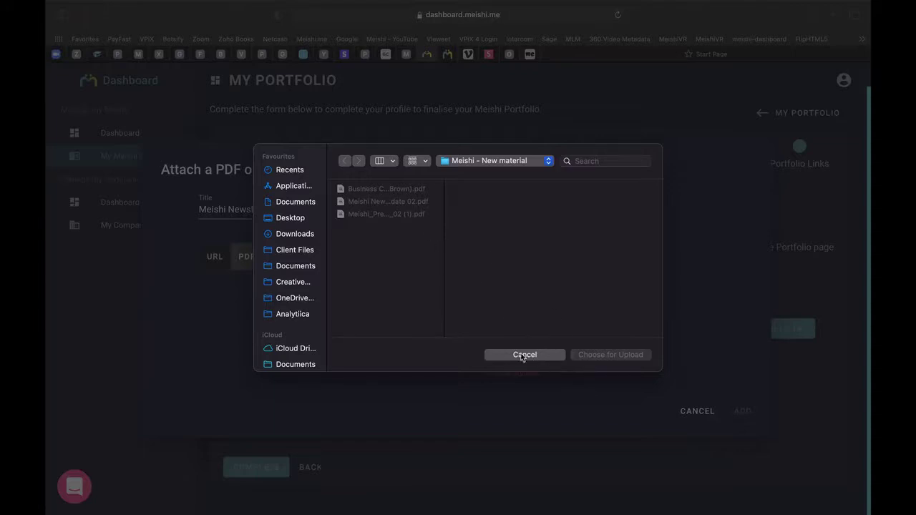
click(290, 366)
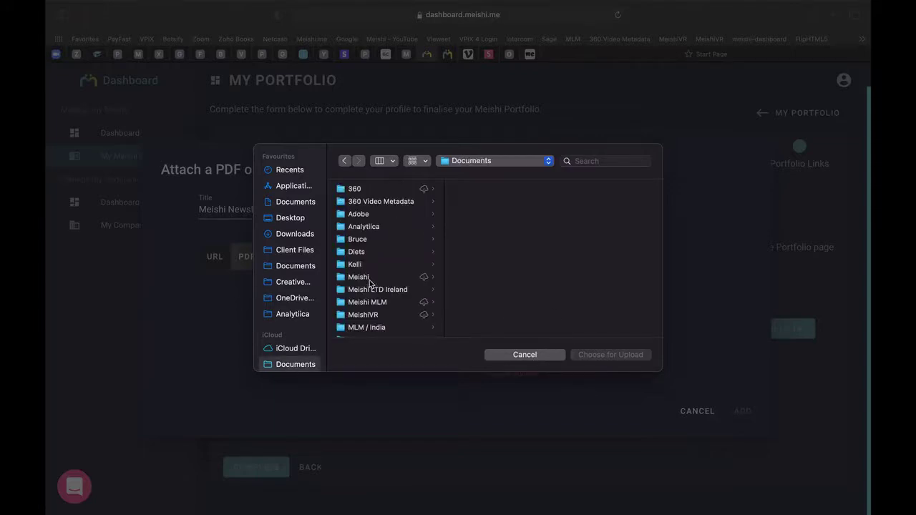
click(368, 280)
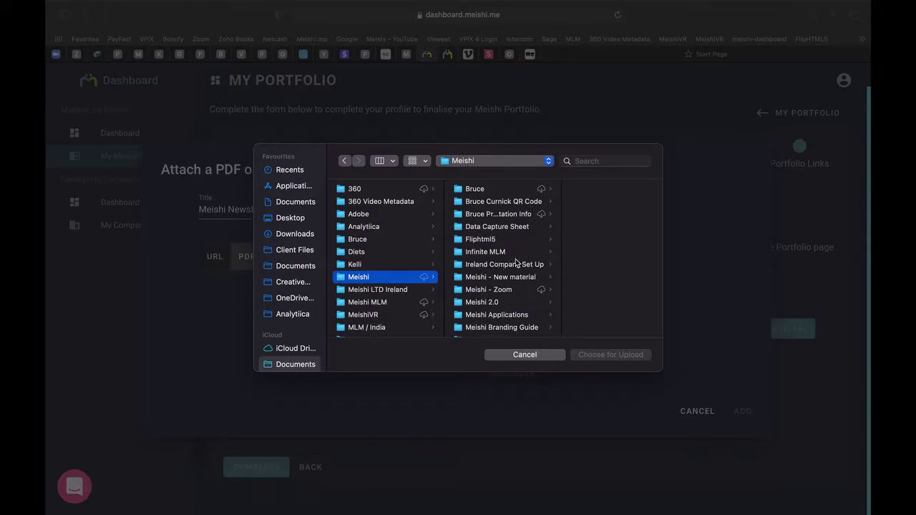
click(493, 302)
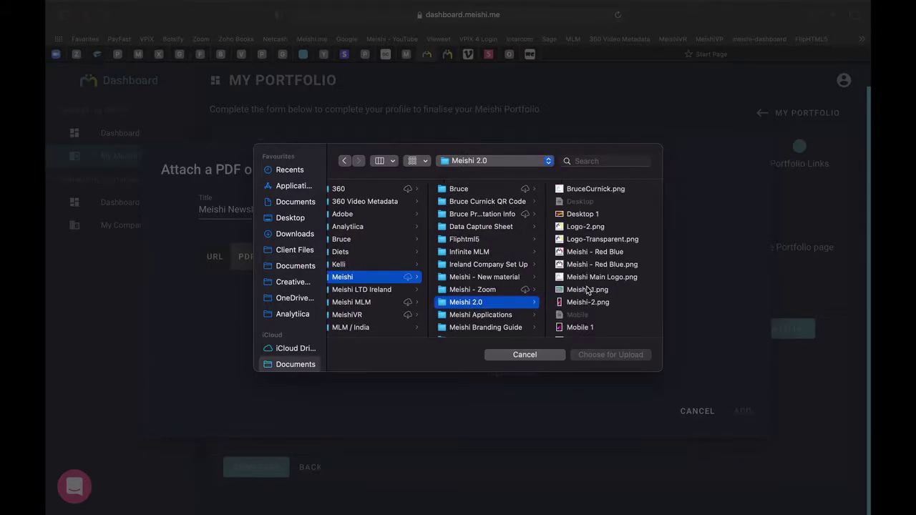
double_click(594, 265)
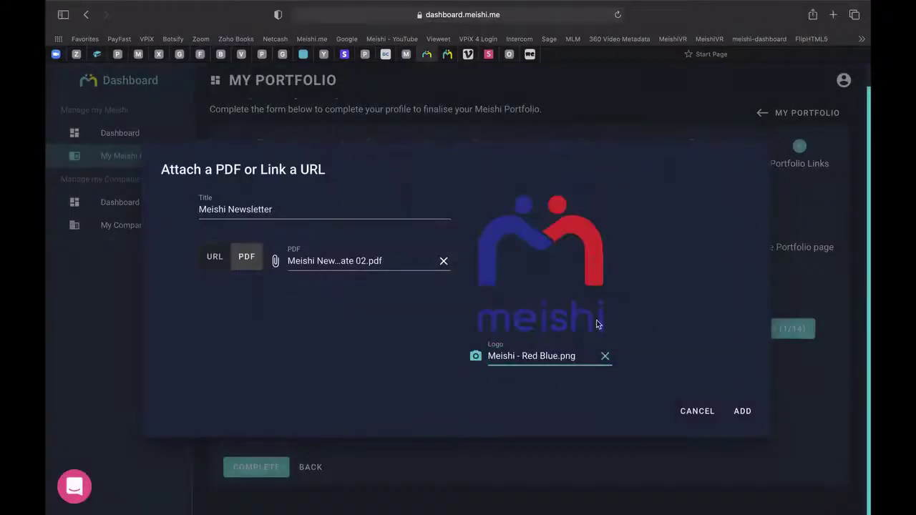
click(742, 411)
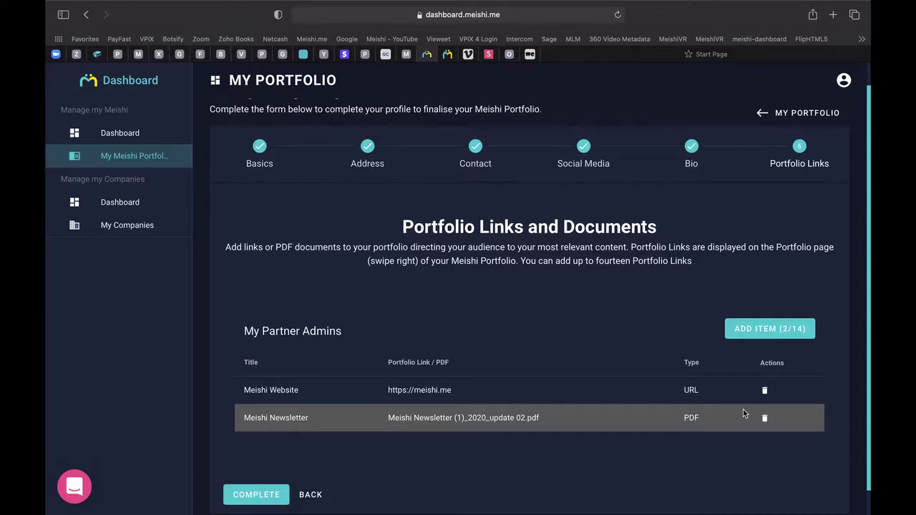
Step: Complete the profile setup and land back on My Portfolio at the Meishi Making Moves card
scroll(506, 435, down, 2)
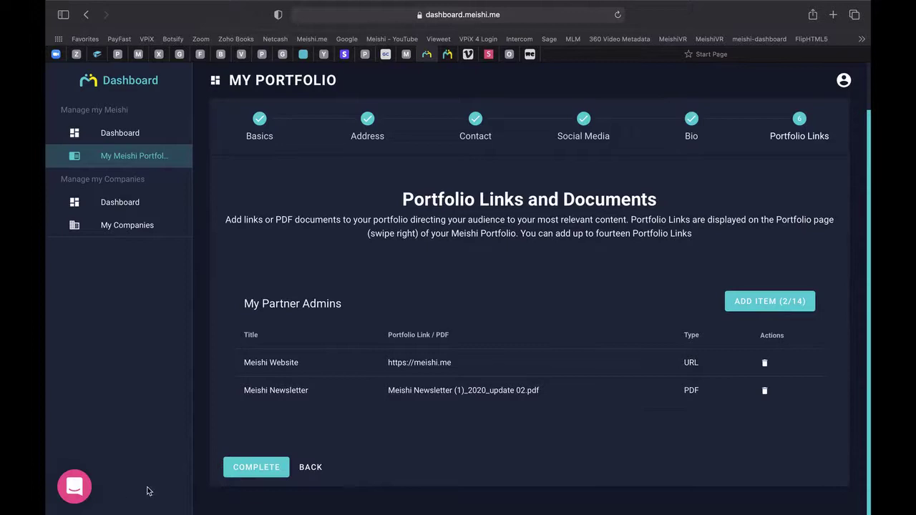
click(262, 469)
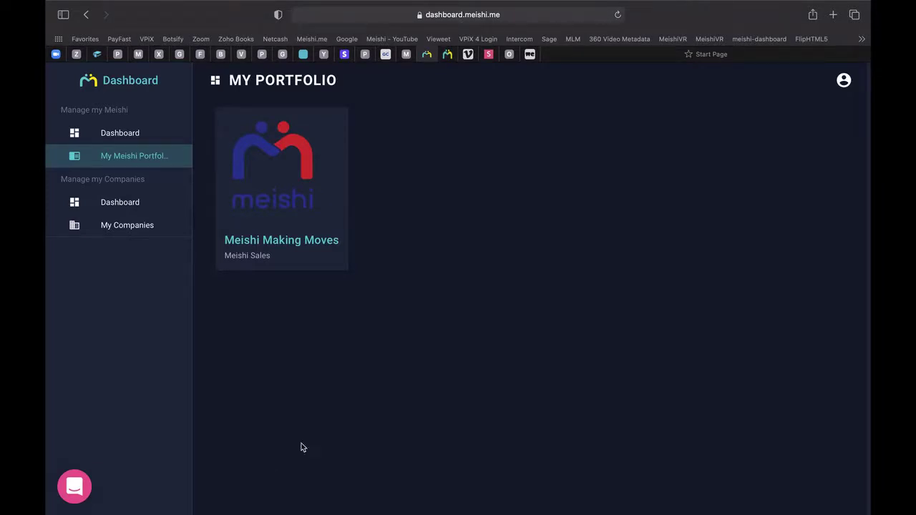
mouse_move(284, 179)
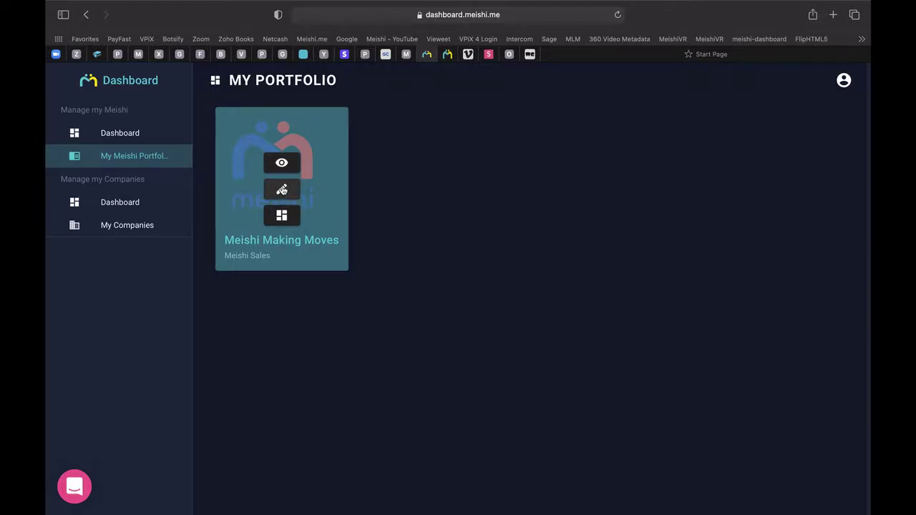
Step: Preview the live Meishi Making Moves page, view About Me, and check its app.meishi.me address
click(281, 164)
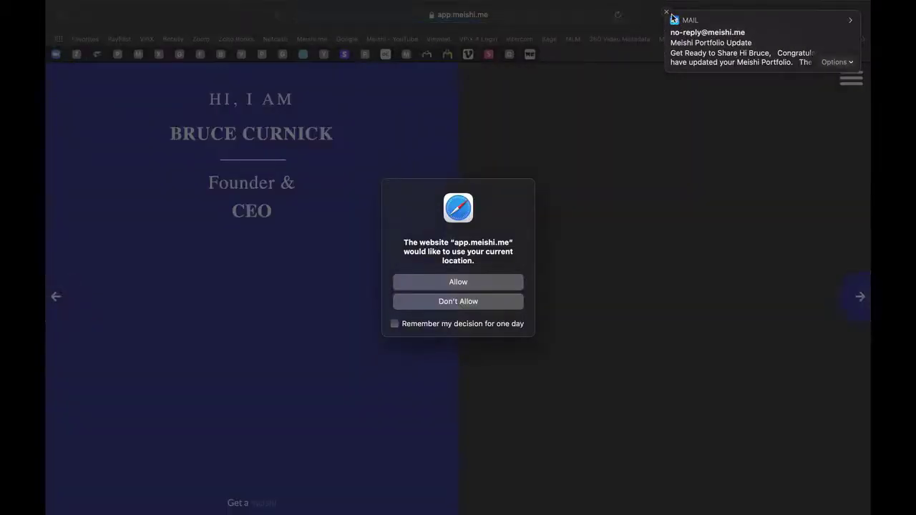
click(460, 281)
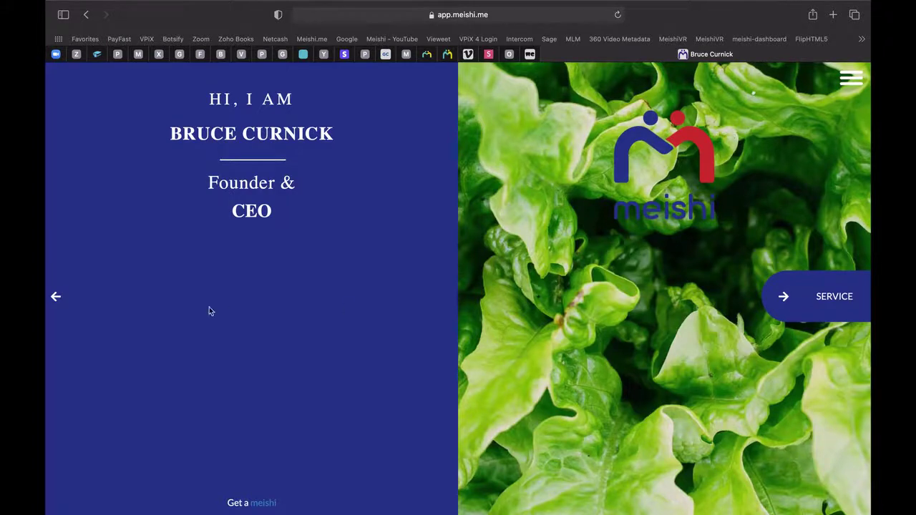
click(127, 297)
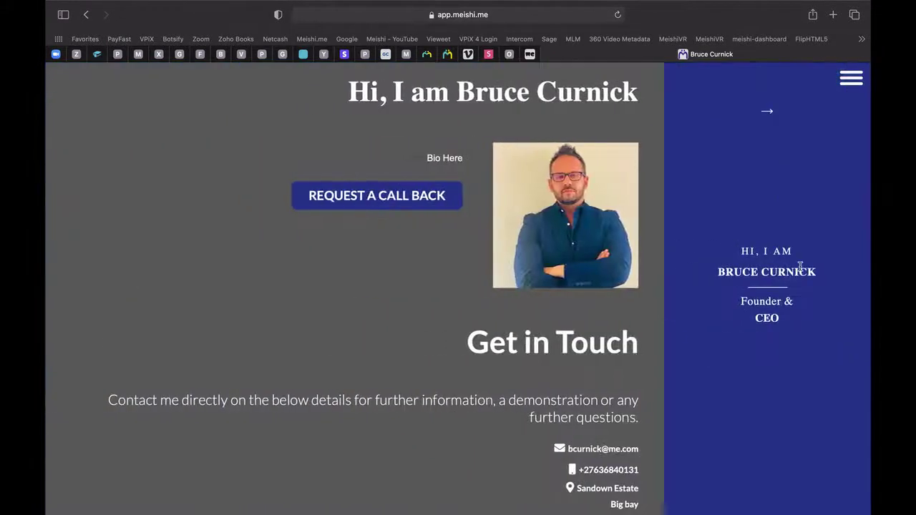
click(767, 114)
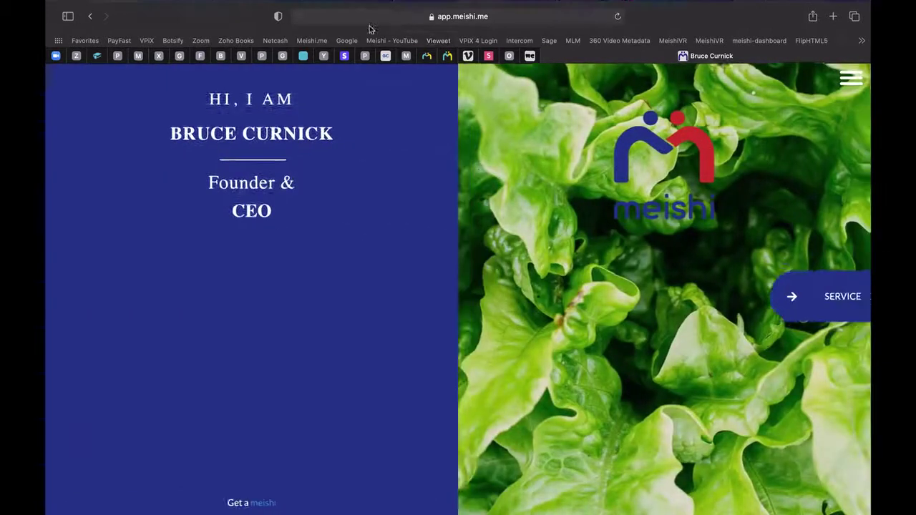
click(393, 29)
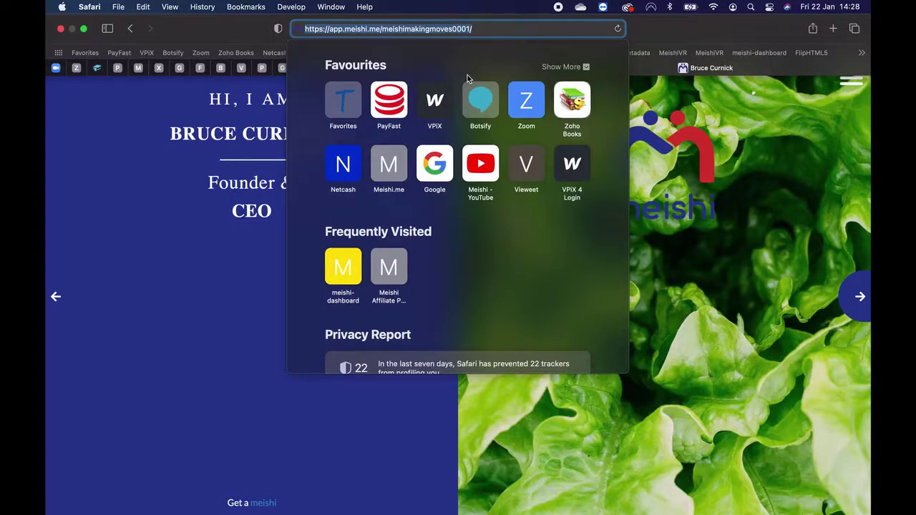
click(684, 300)
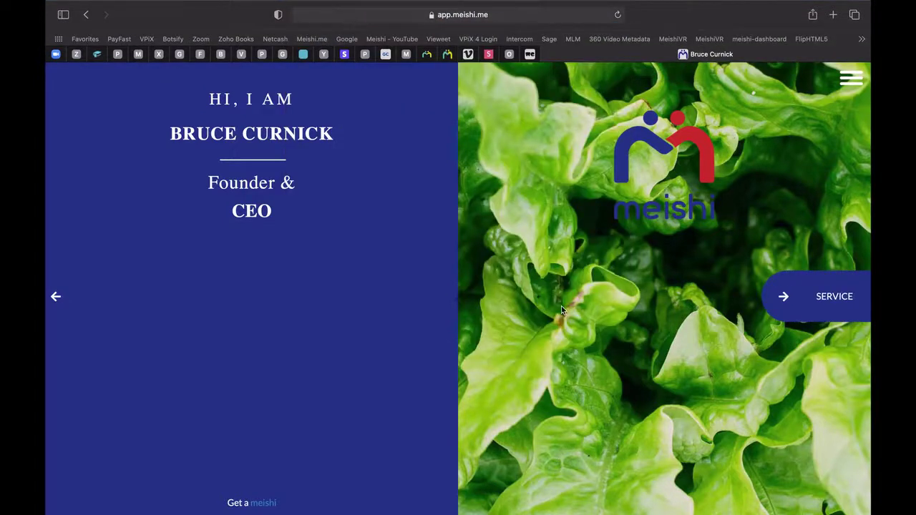